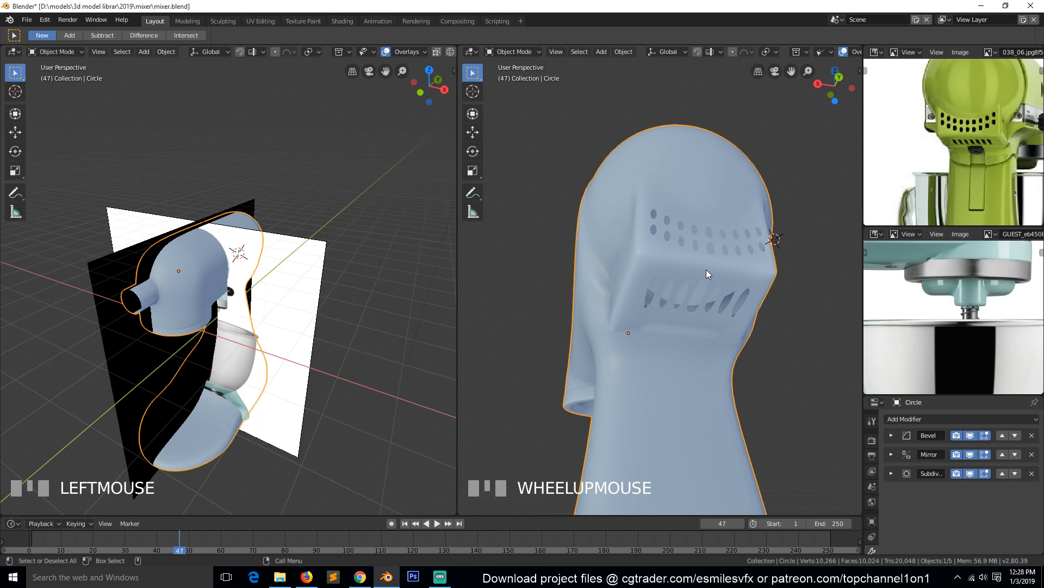
# Step: Enter Edit Mode on the mixer body, turn off the Subdivision modifier's viewport display and deselect everything
pyautogui.press('Tab')
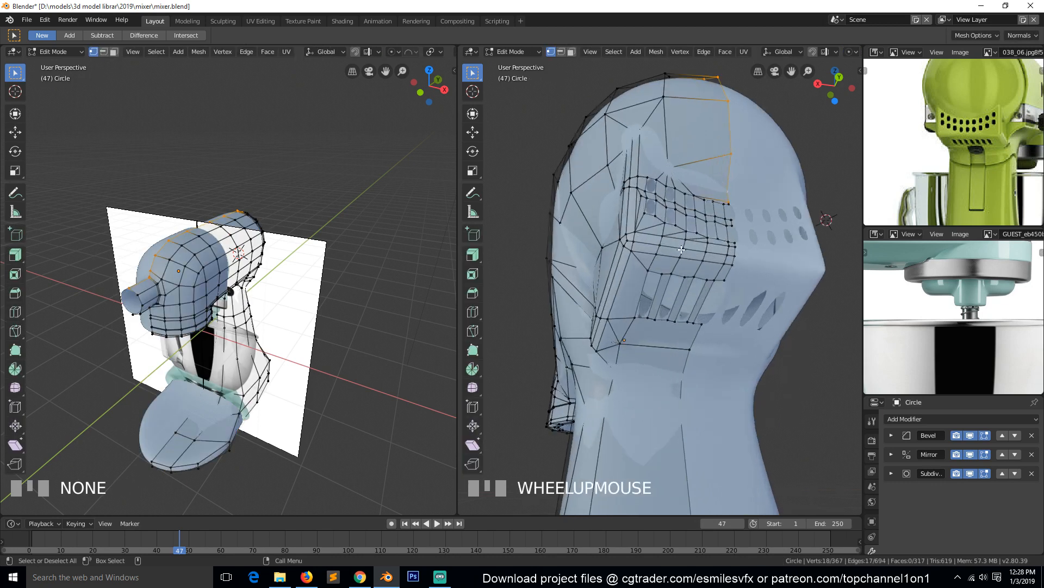
pyautogui.click(970, 473)
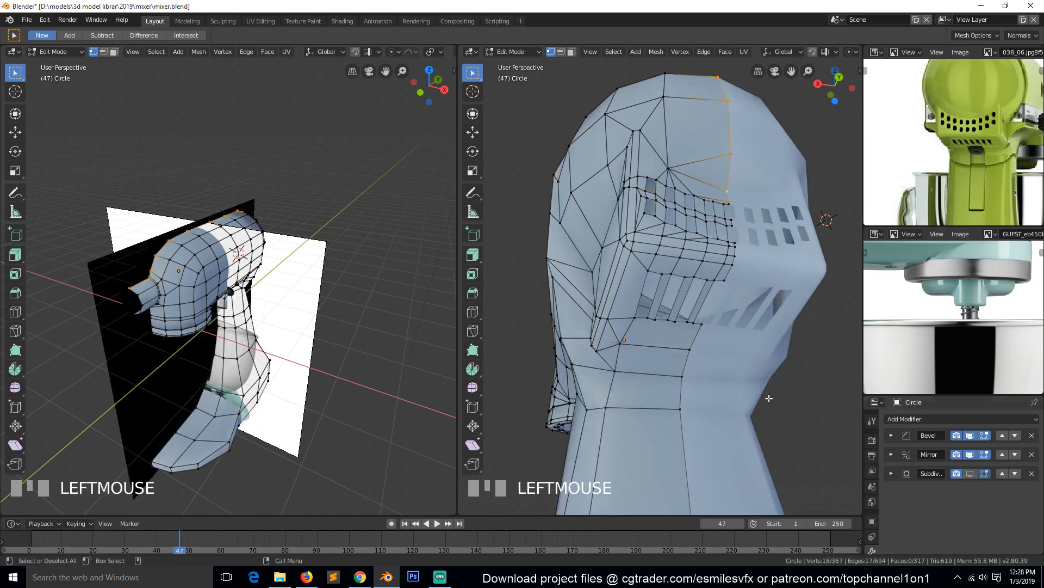
pyautogui.press('`')
pyautogui.scroll(3, 631, 222)
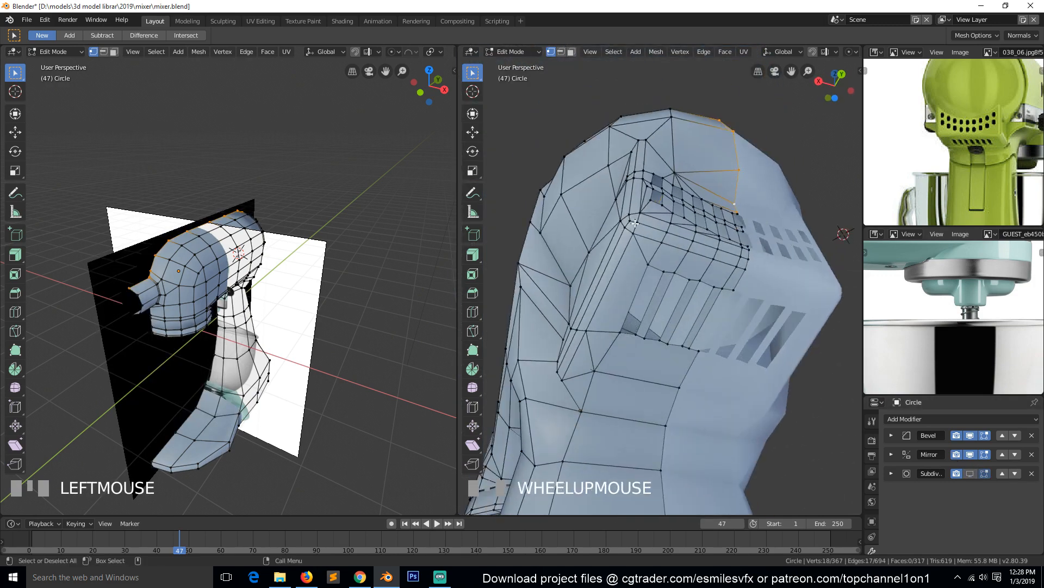
pyautogui.hotkey('alt', 'a')
# Step: Examine the vent block at the back of the mixer head from below, from the side and in right orthographic view
pyautogui.press('`')
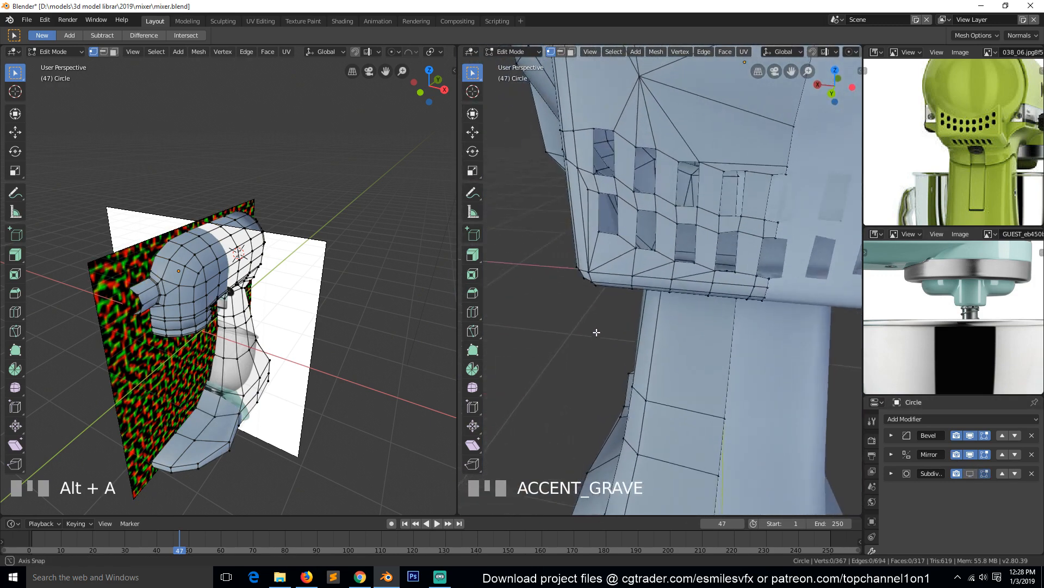
pyautogui.moveTo(615, 315); pyautogui.dragTo(647, 246, button='middle')
pyautogui.moveTo(684, 158); pyautogui.dragTo(732, 282, button='middle')
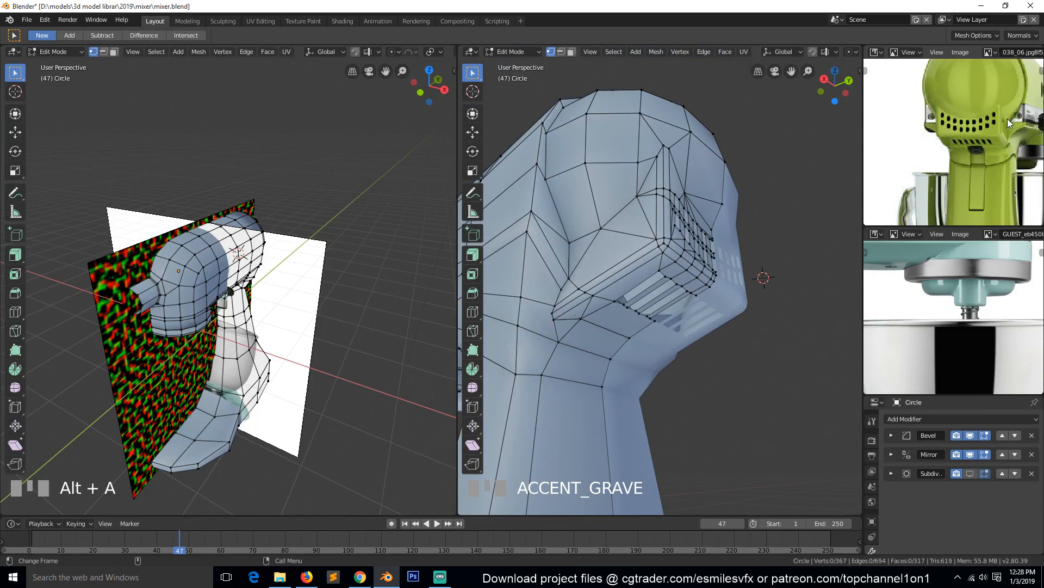
pyautogui.moveTo(649, 201); pyautogui.dragTo(560, 240, button='middle')
pyautogui.moveTo(625, 343); pyautogui.dragTo(730, 402, button='middle')
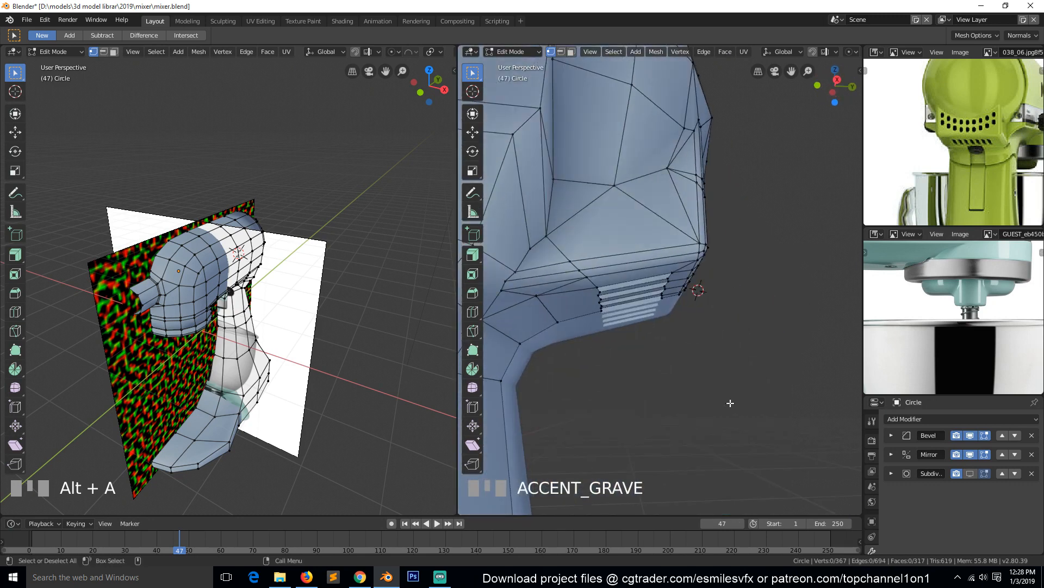
pyautogui.press('KP_3')
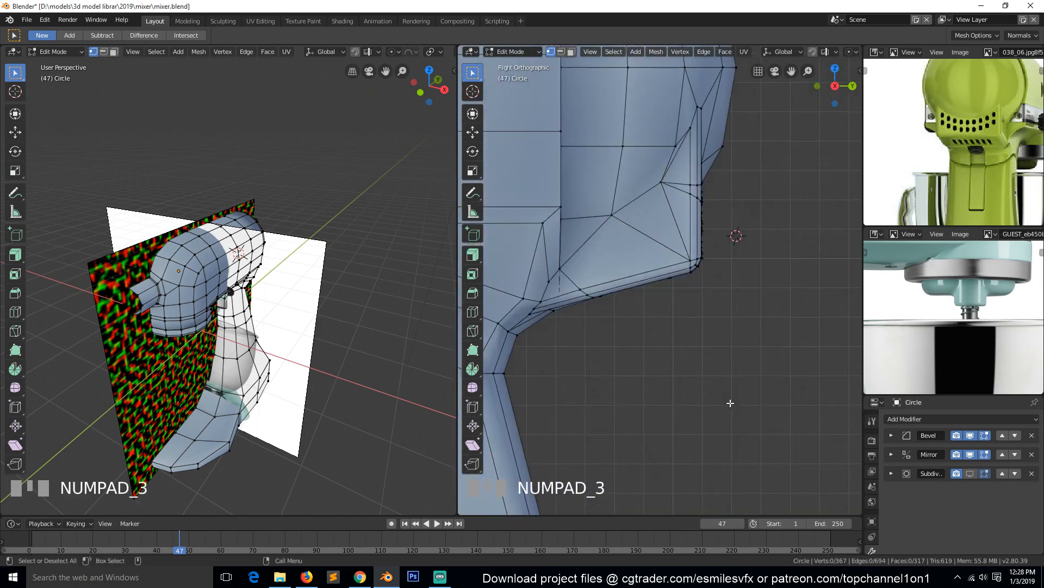
pyautogui.scroll(-2, 681, 344)
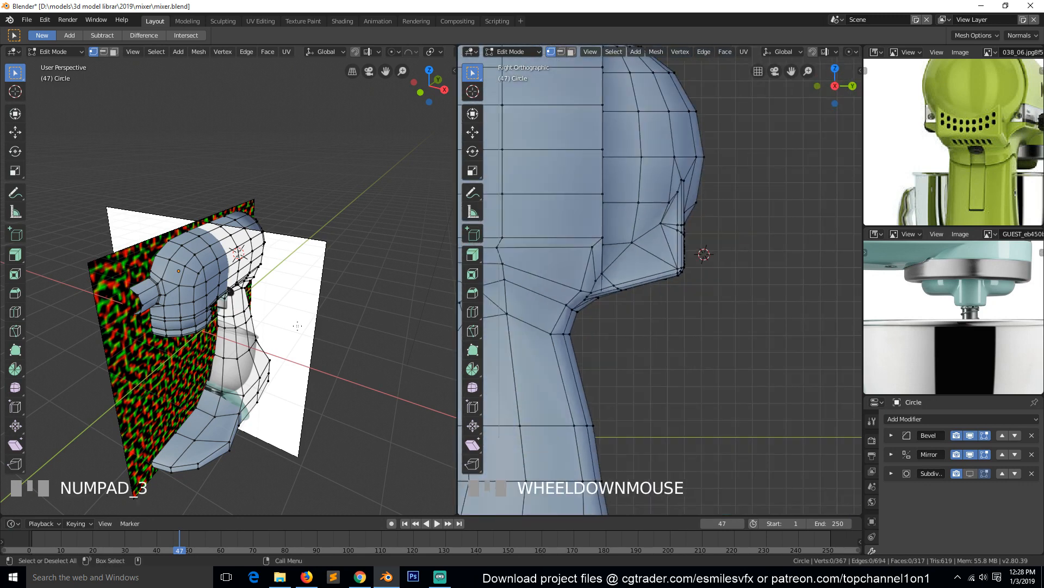
# Step: Return to Object Mode and delete the side reference image that has lost its picture
pyautogui.press('Tab')
pyautogui.click(93, 327)
pyautogui.press('KP_3')
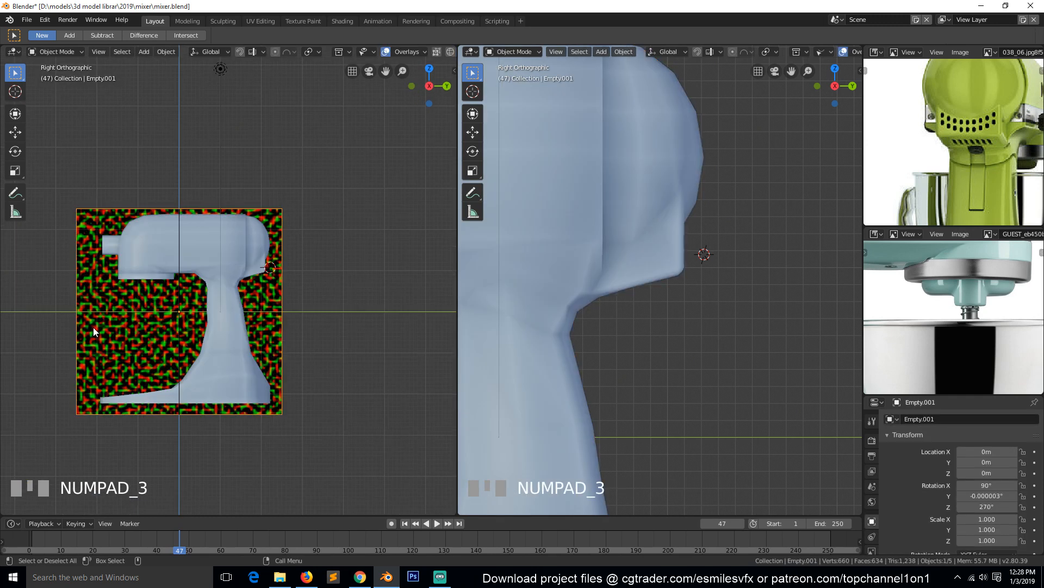
pyautogui.press('Tab')
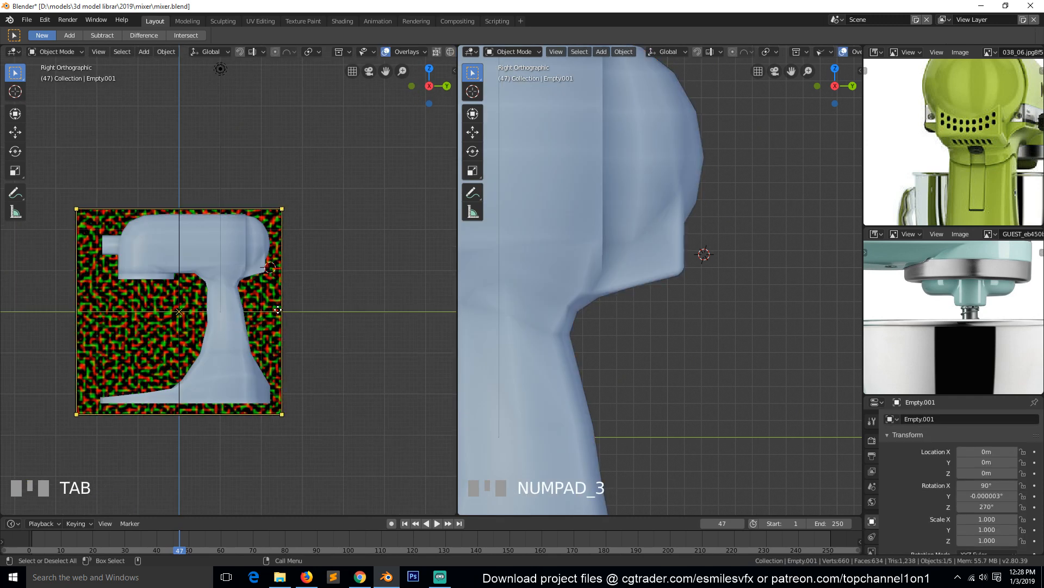
pyautogui.press('x')
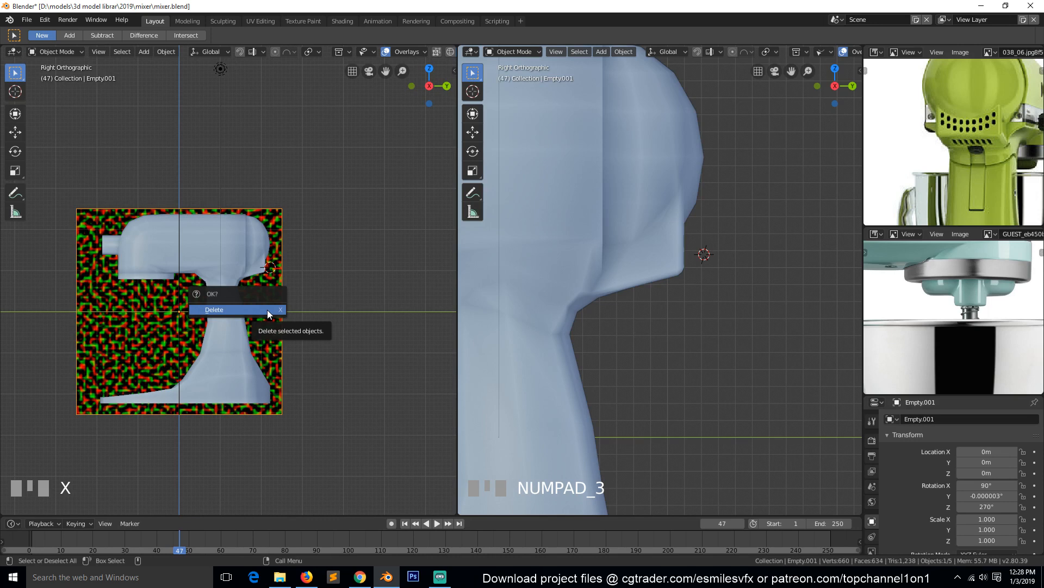
pyautogui.click(266, 309)
# Step: Bring the side-view mixer photo from File Explorer into the 3D viewport as a new reference image and select it
pyautogui.press('`')
pyautogui.moveTo(203, 262); pyautogui.dragTo(271, 321, button='middle')
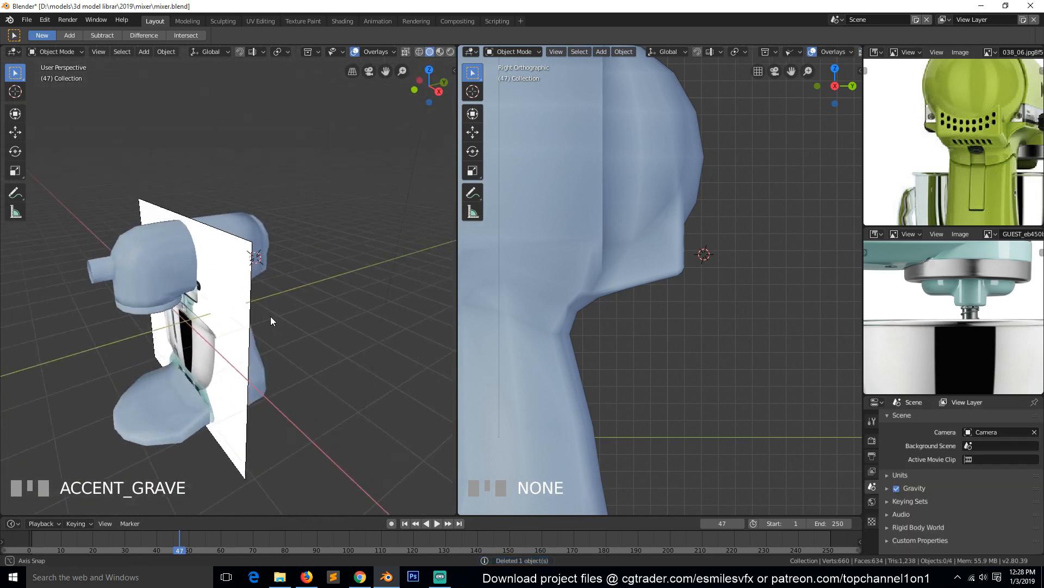
pyautogui.press('KP_1')
pyautogui.press('KP_6')
pyautogui.press('KP_3')
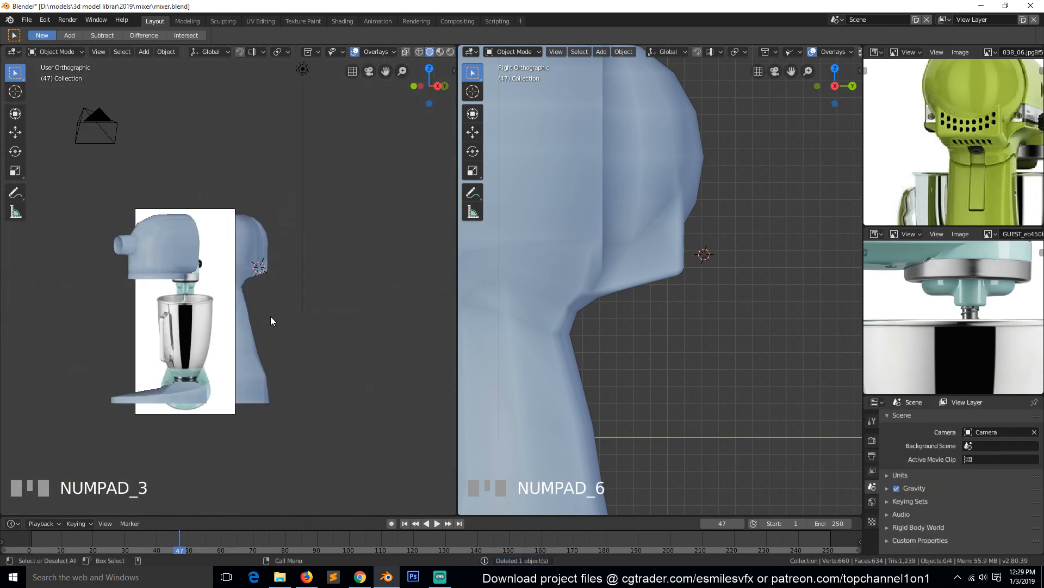
pyautogui.click(279, 577)
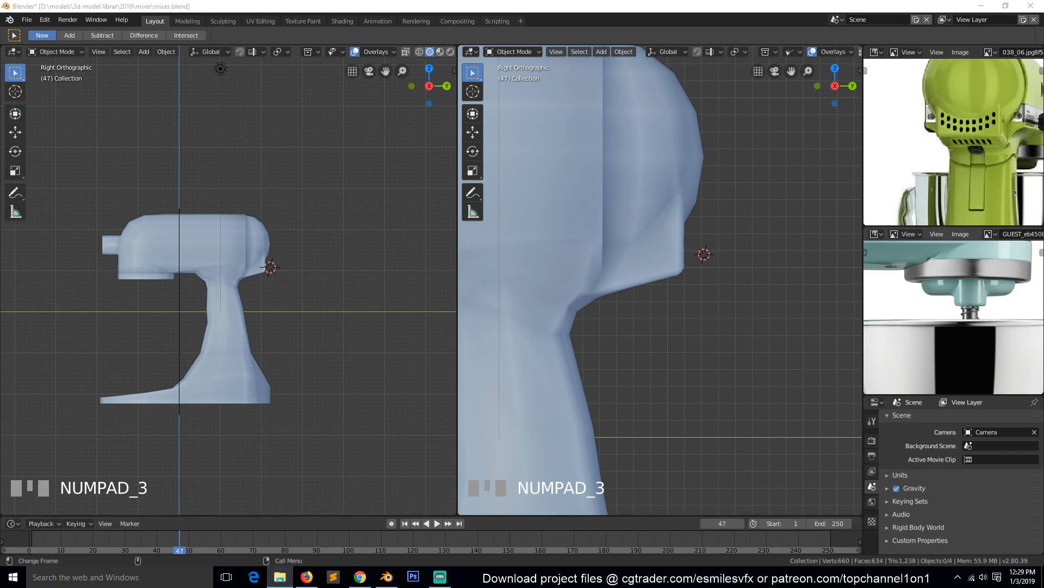
pyautogui.moveTo(187, 282); pyautogui.dragTo(167, 281)
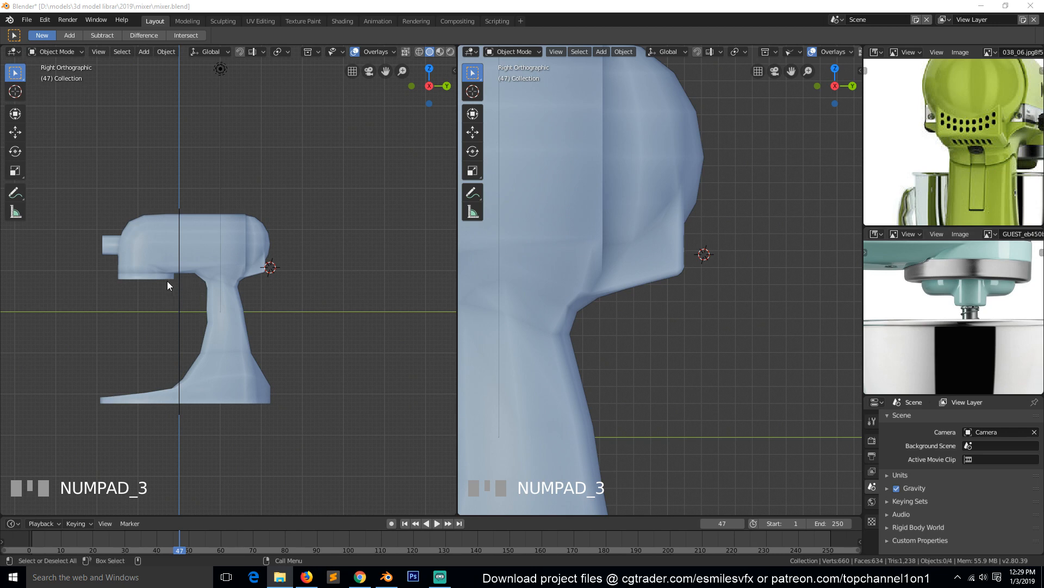
pyautogui.press('`')
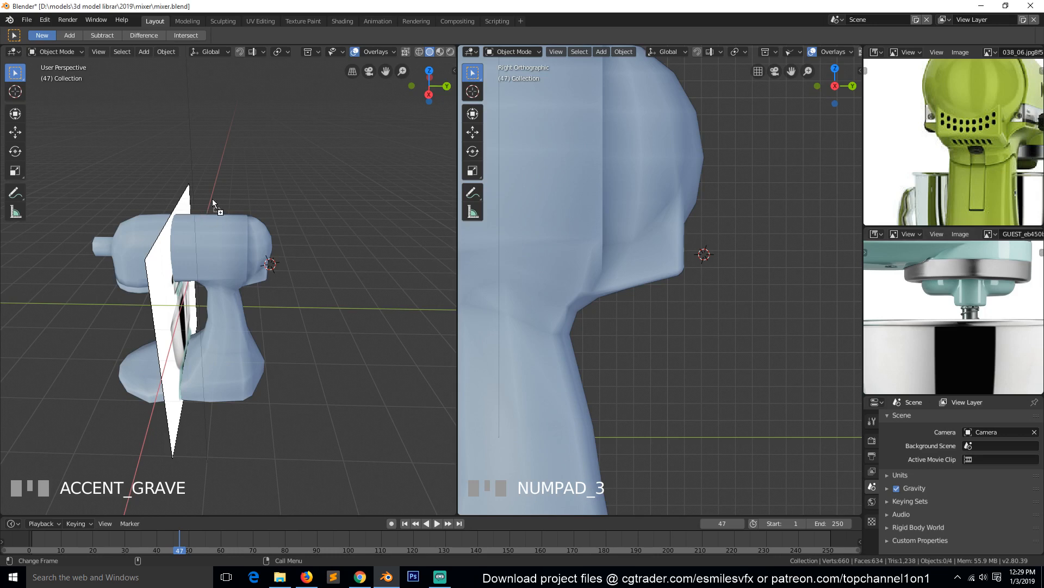
pyautogui.moveTo(212, 198); pyautogui.dragTo(311, 141)
pyautogui.click(321, 185)
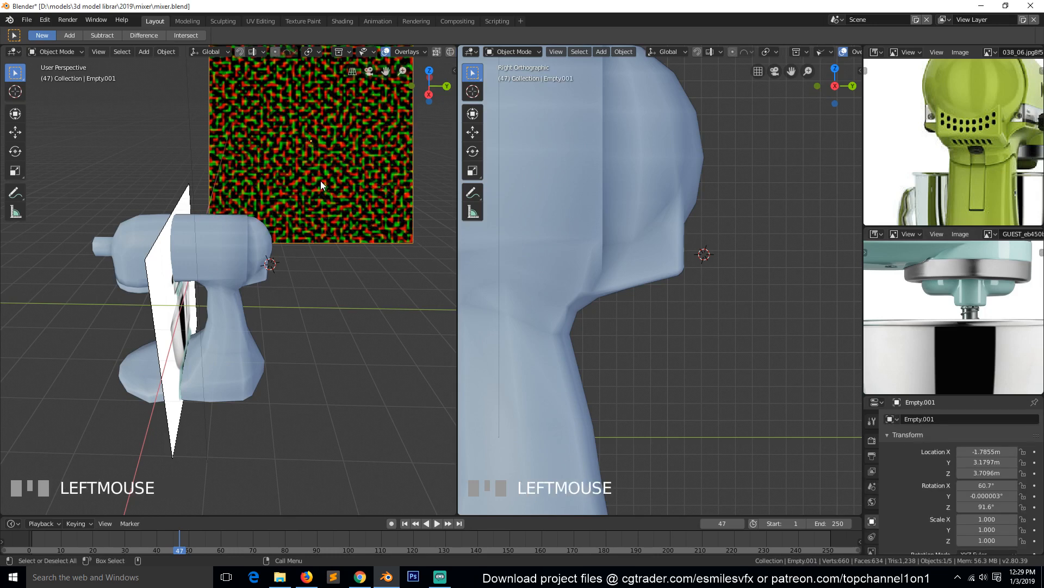
# Step: Show the full side-view mixer photo in the upper image editor and reload the picture file of the new reference image
pyautogui.press('KP_3')
pyautogui.click(344, 194)
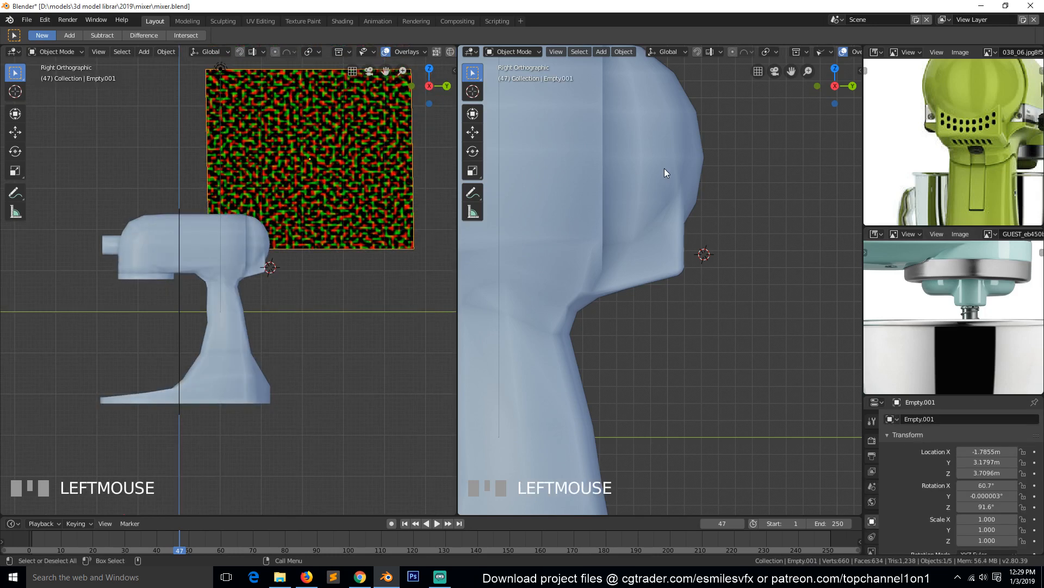
pyautogui.click(991, 52)
pyautogui.click(947, 99)
pyautogui.scroll(-5, 947, 113)
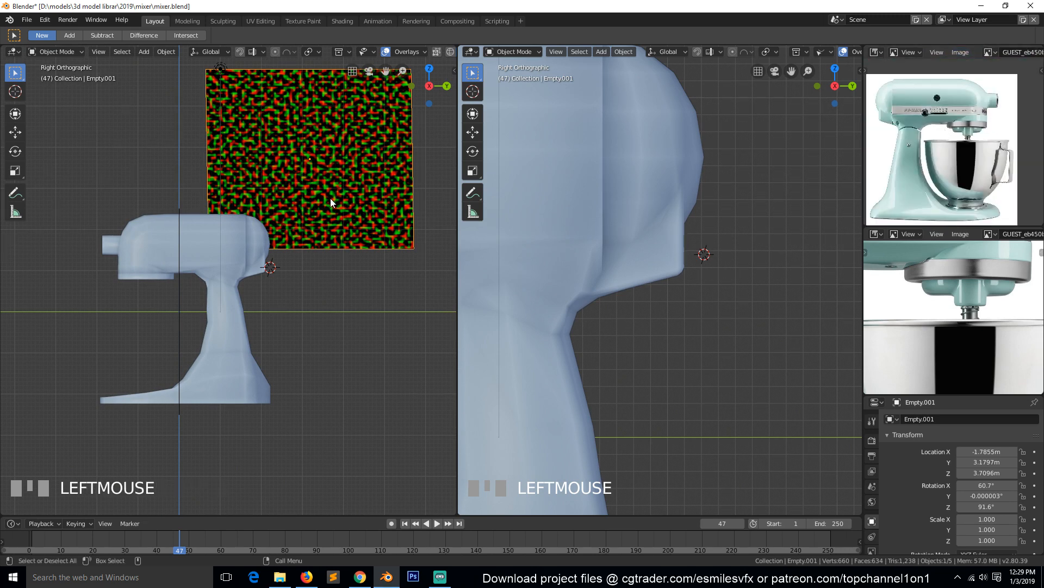
pyautogui.click(872, 511)
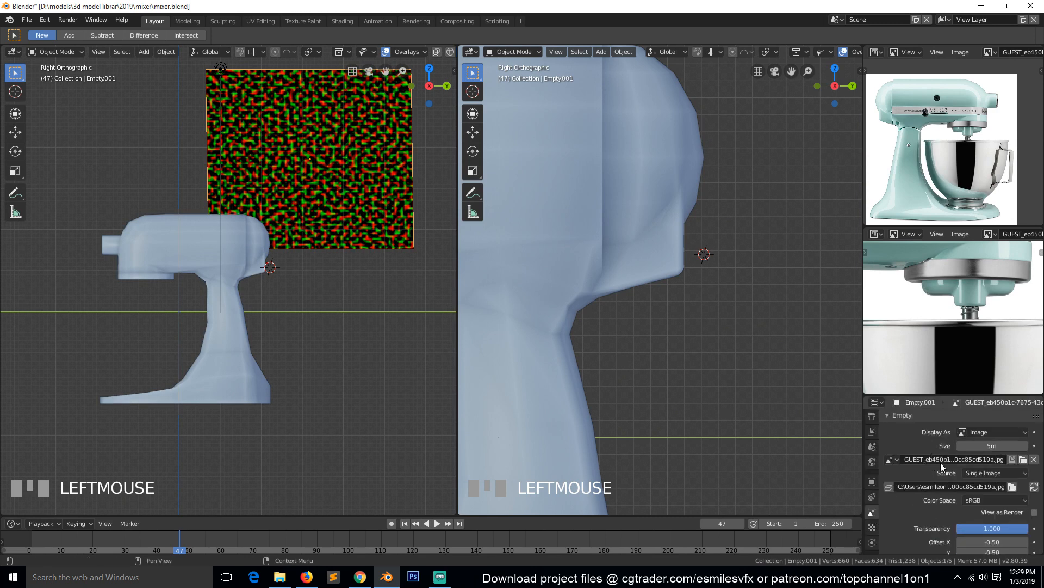
pyautogui.click(1035, 487)
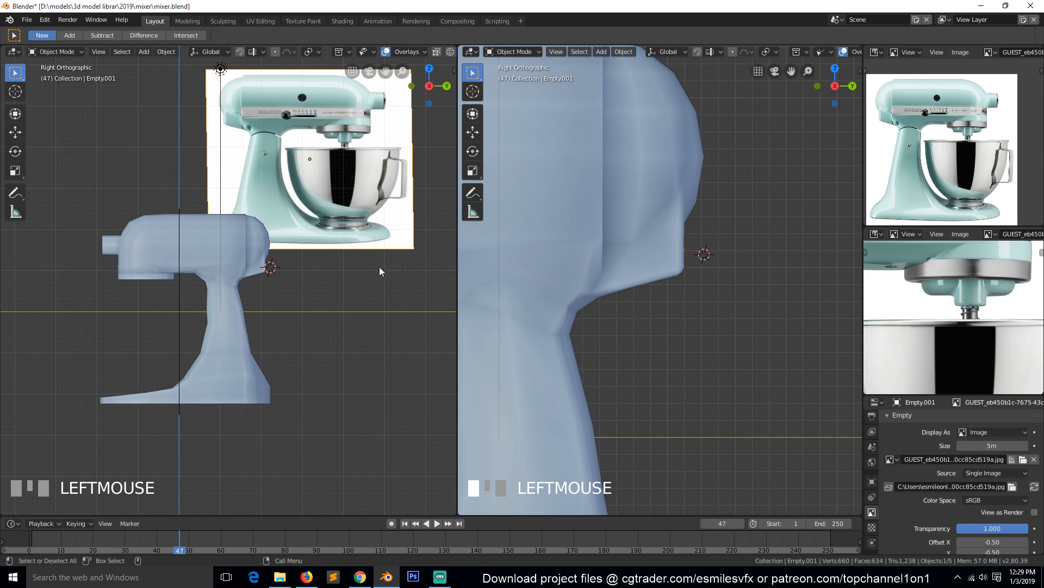
# Step: Rotate the reference image 180° about the global Z axis
pyautogui.write('r1')
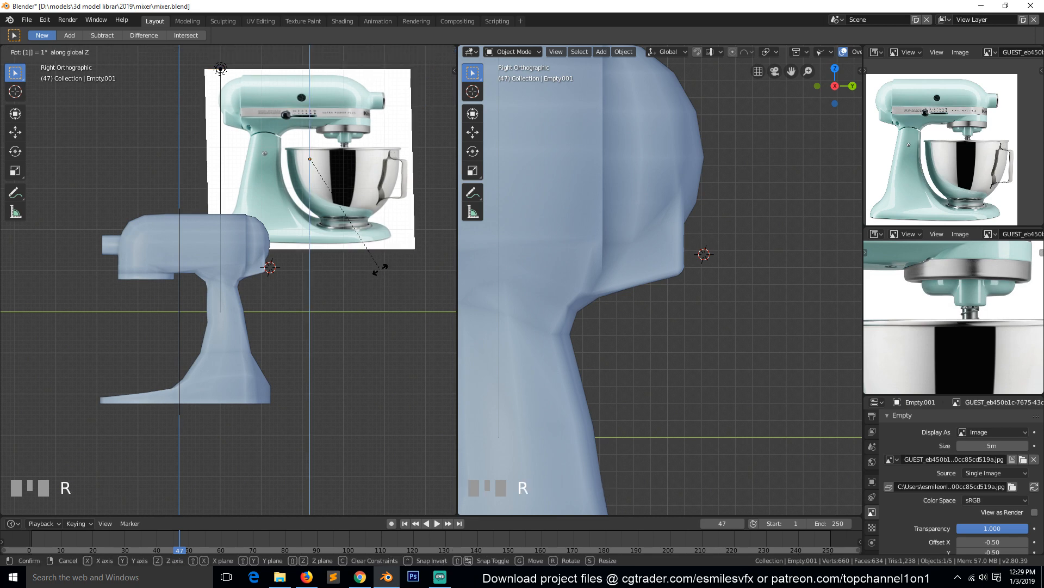
pyautogui.write('80')
pyautogui.click(373, 233)
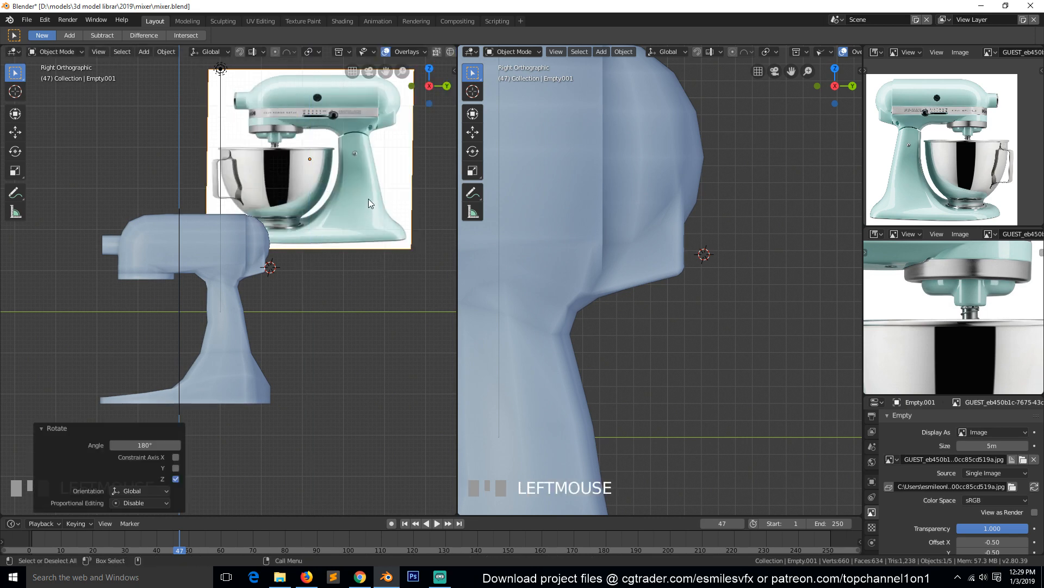
# Step: Clear the reference image's location so that it sits at the world origin
pyautogui.hotkey('alt', 'g')
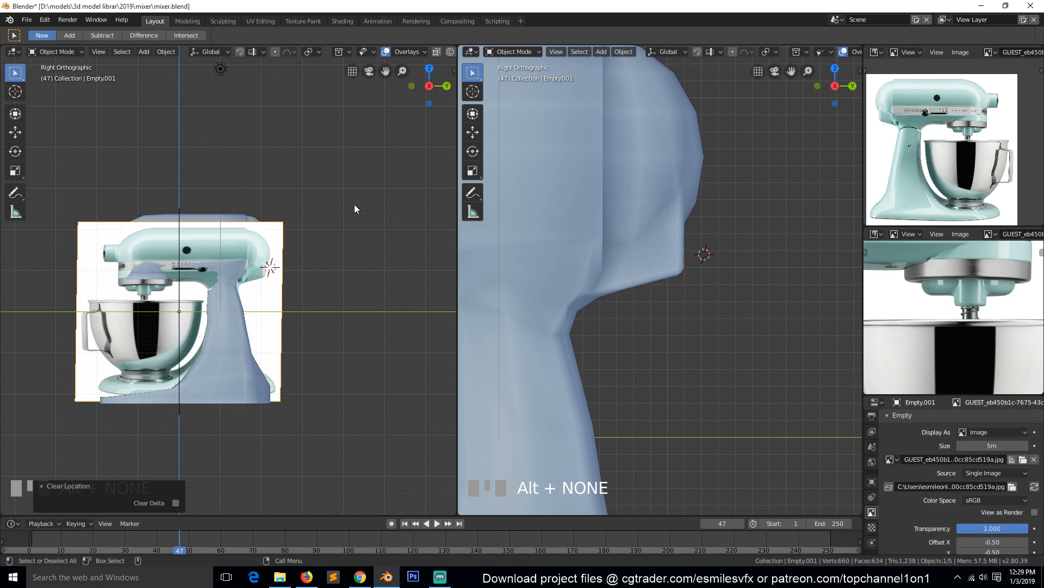
pyautogui.press('KP_Decimal')
pyautogui.moveTo(354, 209); pyautogui.dragTo(315, 294, button='middle')
pyautogui.press('KP_7')
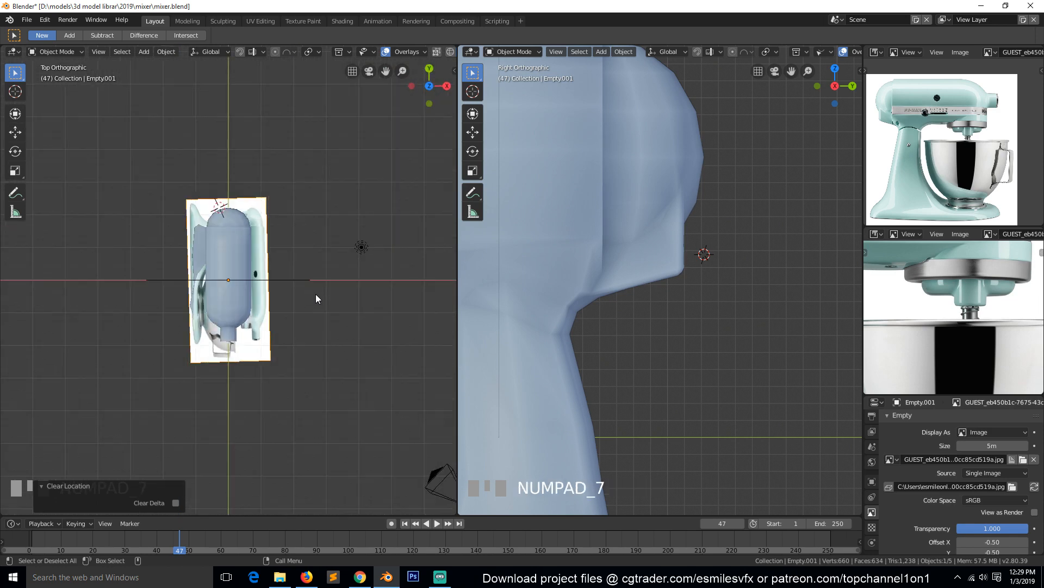
pyautogui.press('g')
pyautogui.press('x')
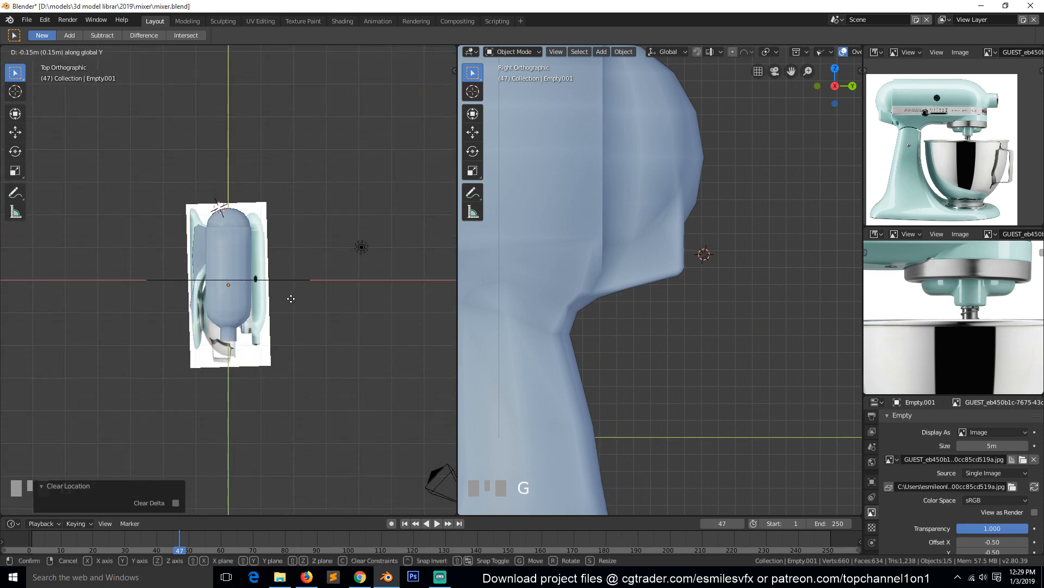
pyautogui.rightClick(290, 298)
# Step: Clear the reference image's rotation and stand it upright by rotating it 90° about the global X axis
pyautogui.press('KP_3')
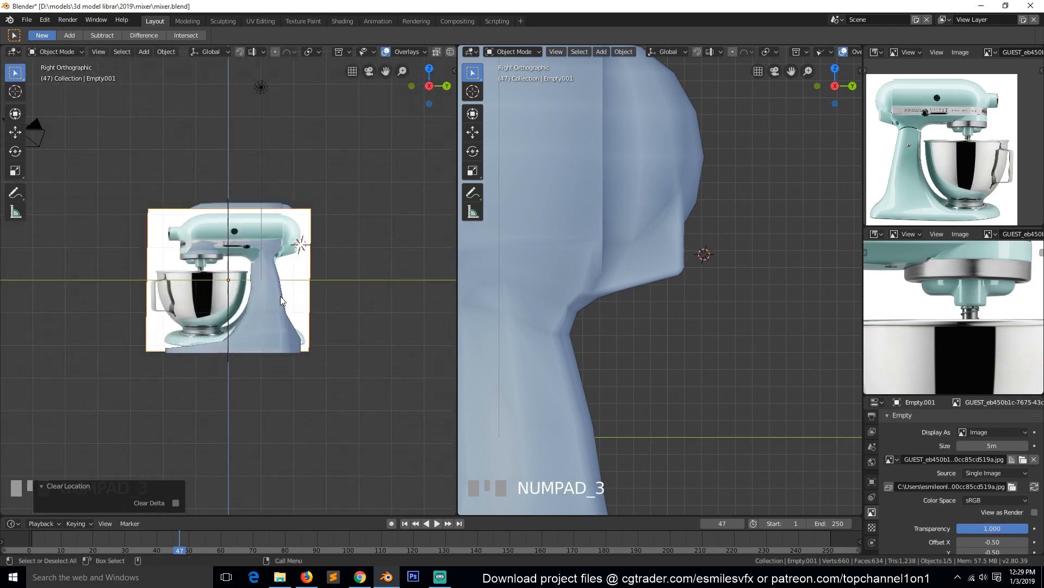
pyautogui.moveTo(312, 267); pyautogui.dragTo(335, 318, button='middle')
pyautogui.hotkey('alt', 'r')
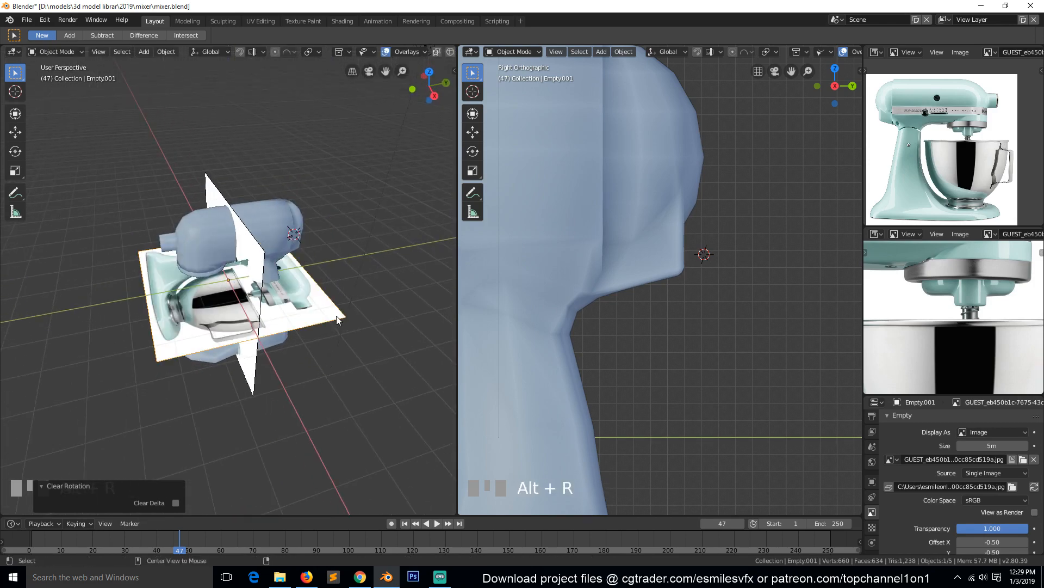
pyautogui.press('KP_3')
pyautogui.write('r')
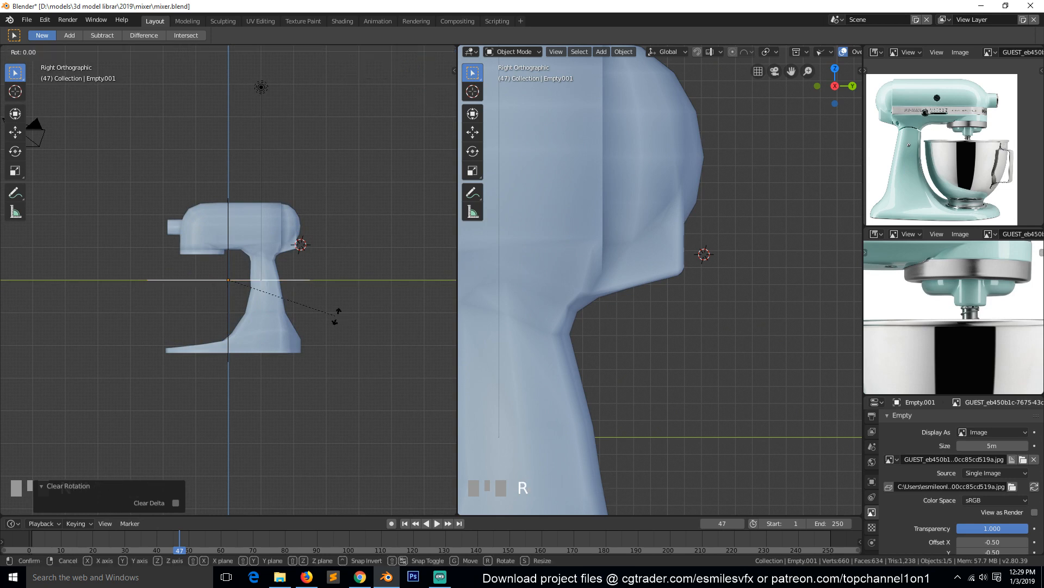
pyautogui.write('90')
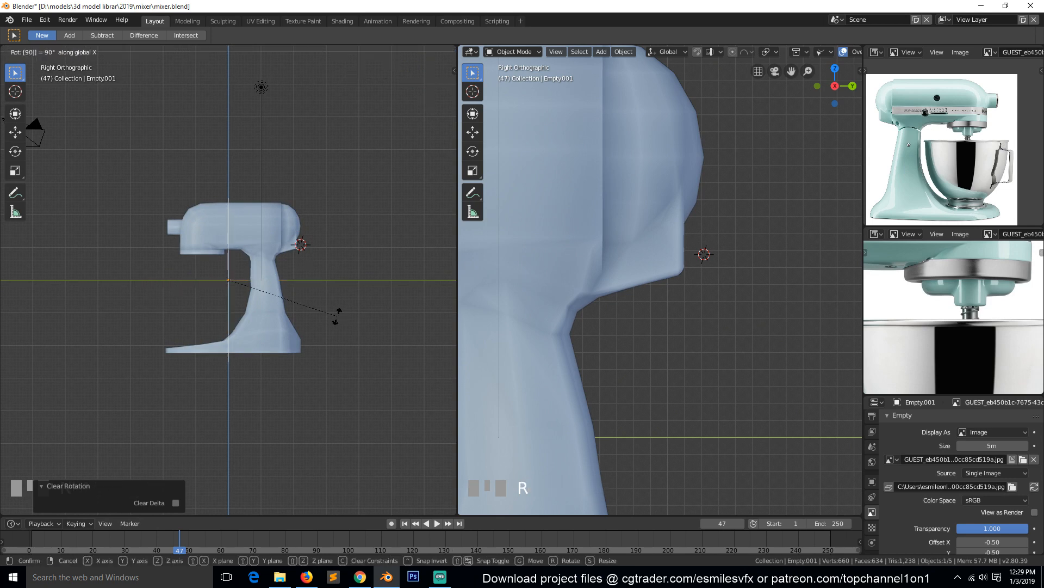
pyautogui.press('Return')
# Step: Rotate the reference image about the global Z axis in three 90° turns so that it matches the mixer's side profile
pyautogui.write('r')
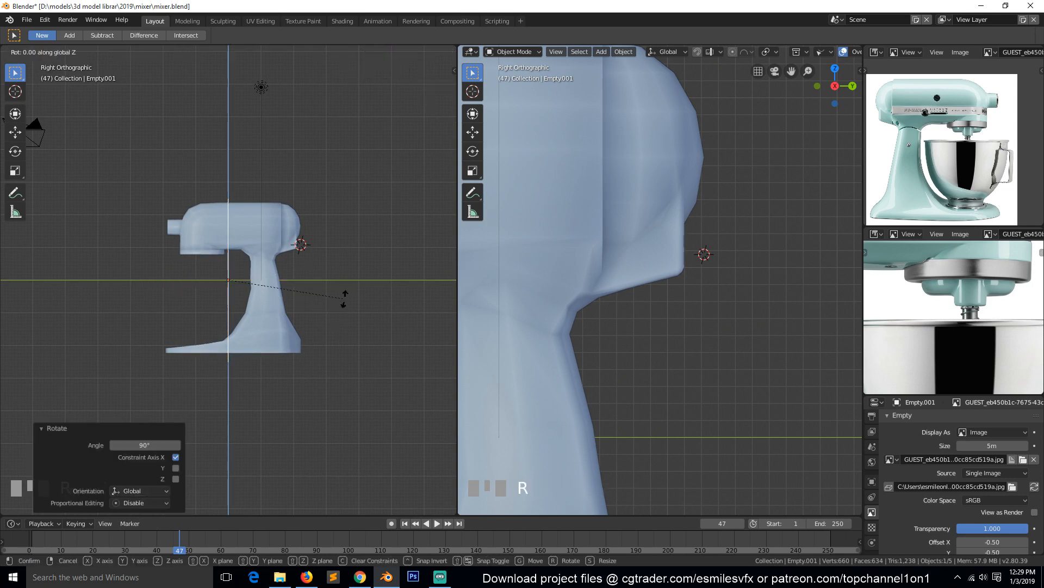
pyautogui.write('z90')
pyautogui.press('Return')
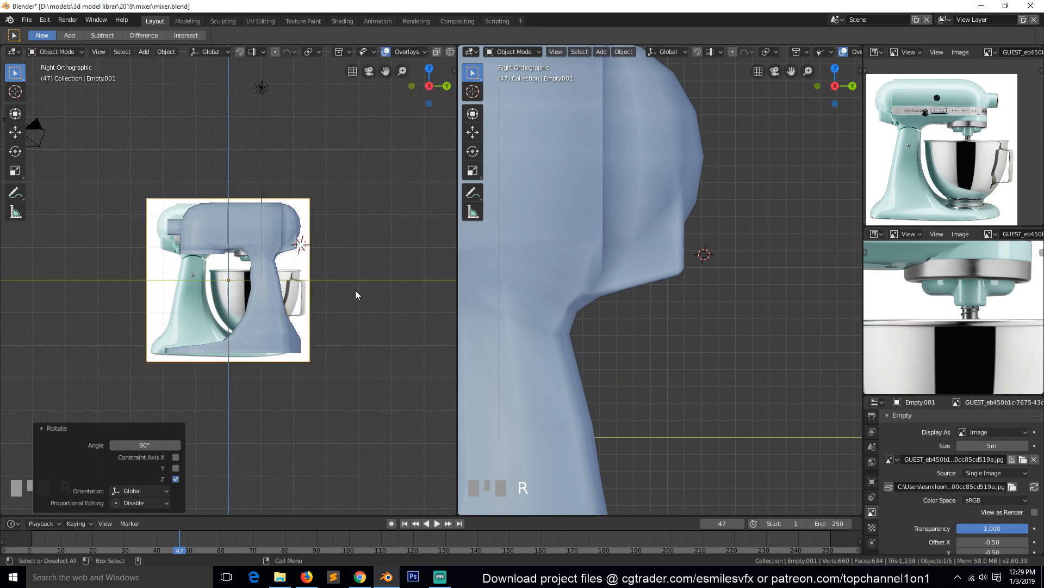
pyautogui.write('rz')
pyautogui.write('90')
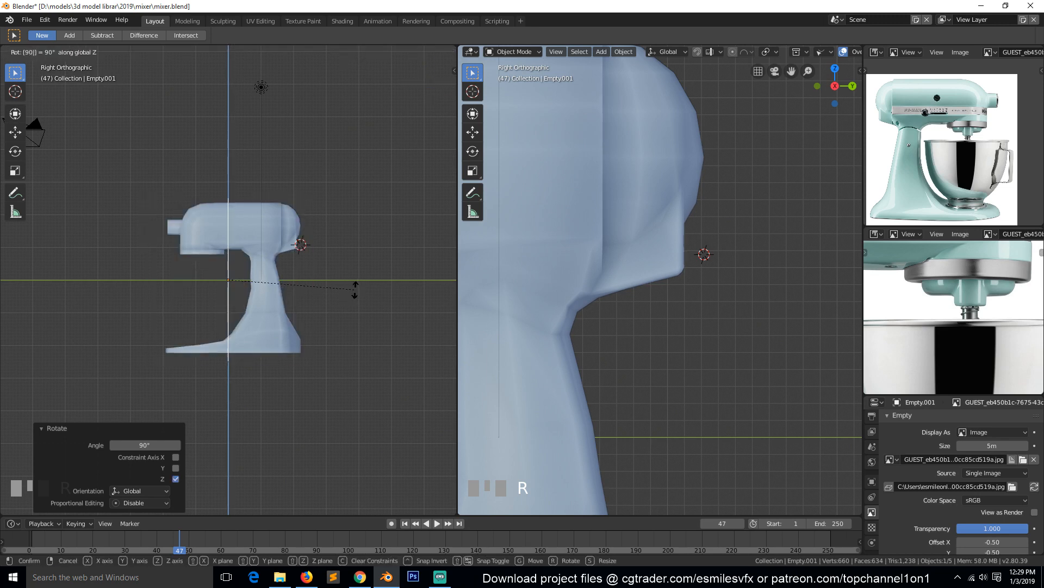
pyautogui.click(351, 290)
pyautogui.write('rz')
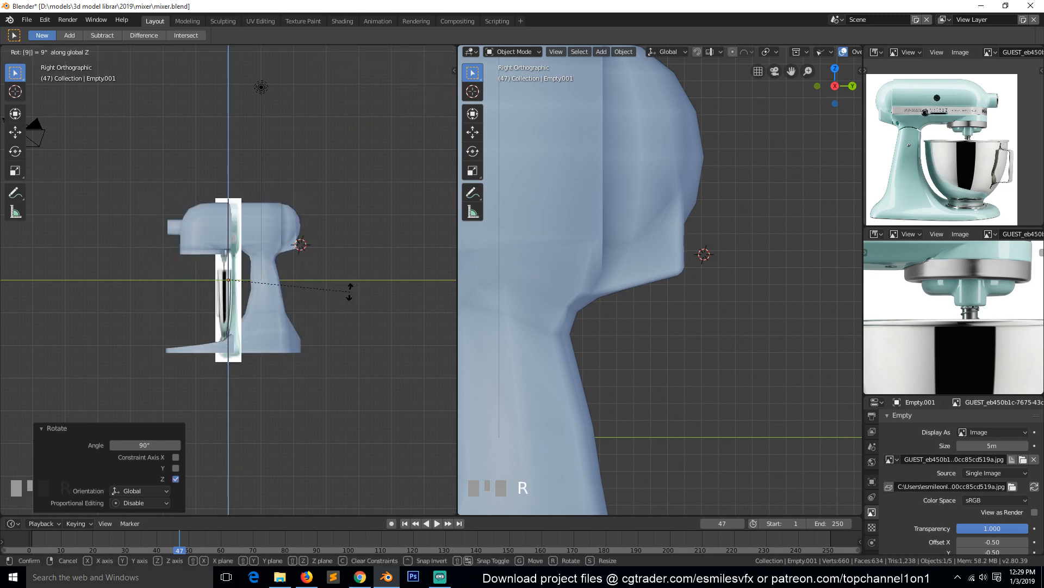
pyautogui.write('90')
pyautogui.press('Return')
pyautogui.scroll(5, 335, 268)
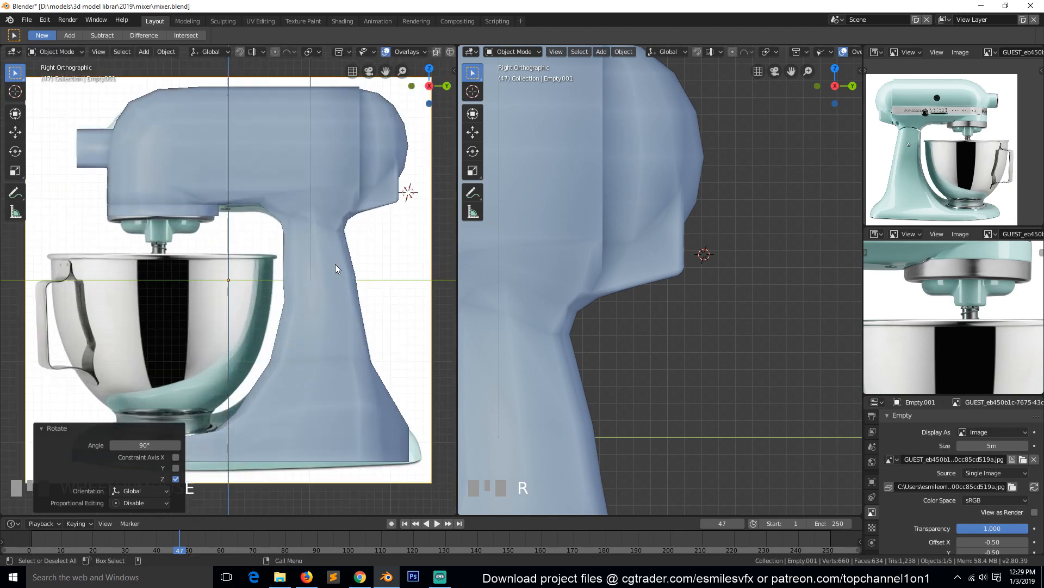
# Step: Save the file and switch the side view to wireframe shading to compare the mixer body with the reference image
pyautogui.hotkey('ctrl', 's')
pyautogui.press('z')
pyautogui.click(288, 270)
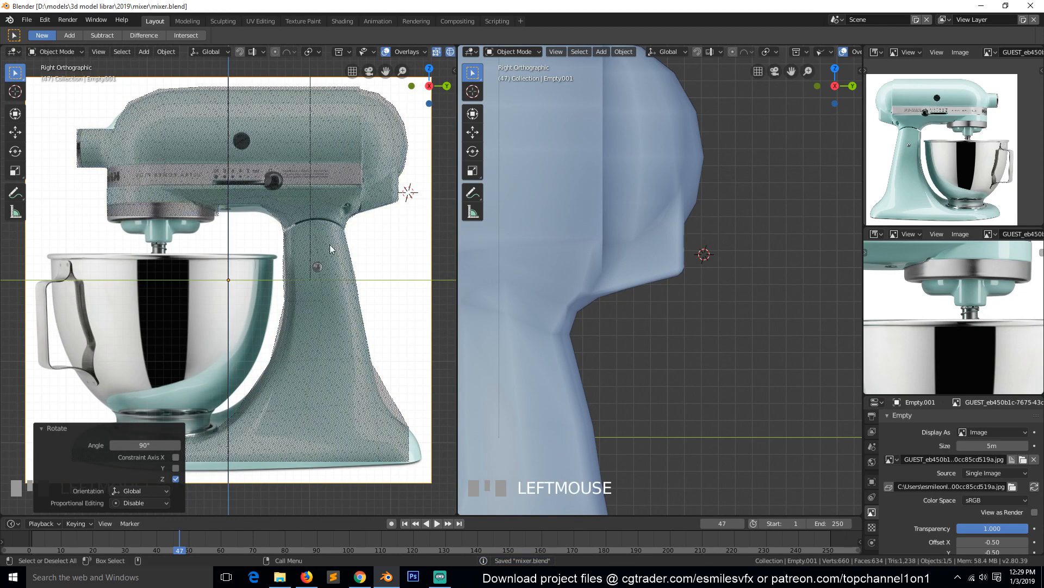
pyautogui.scroll(3, 349, 217)
pyautogui.scroll(-4, 354, 210)
# Step: Select the mixer body, enter Edit Mode and return the side view to solid shading
pyautogui.click(370, 188)
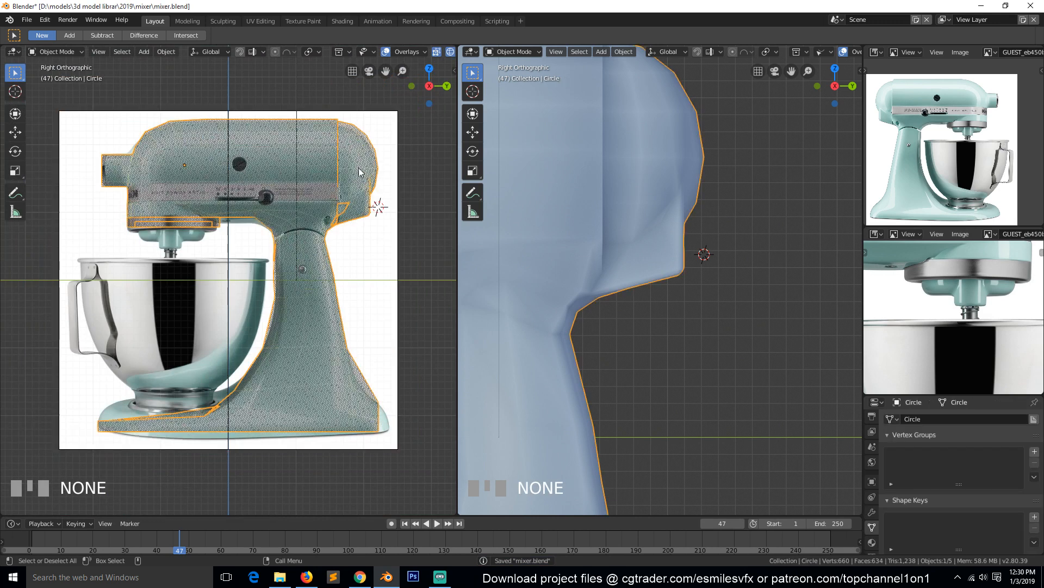
pyautogui.press('Tab')
pyautogui.press('z')
pyautogui.click(400, 190)
pyautogui.scroll(3, 367, 190)
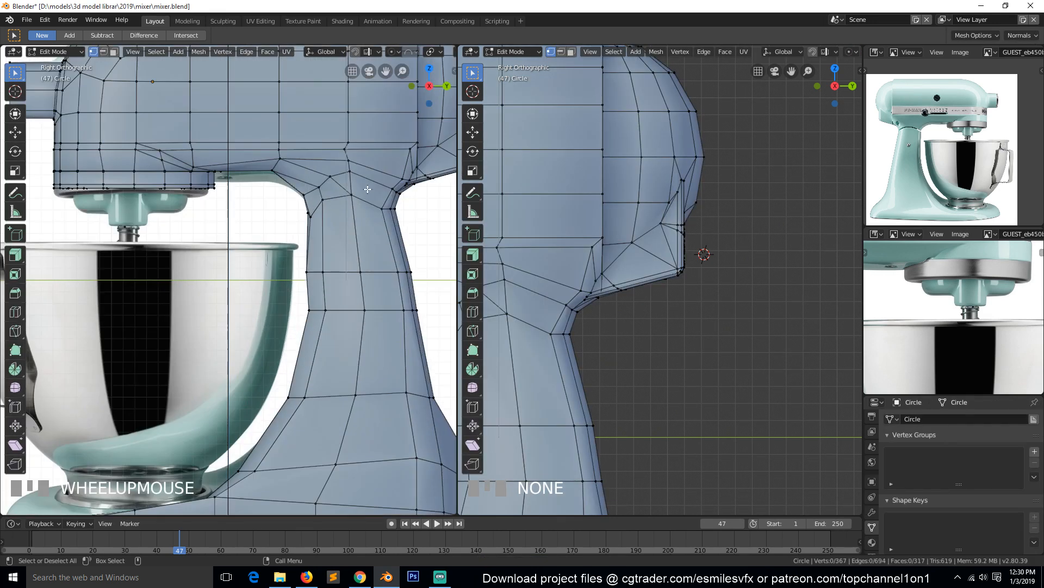
# Step: Check the mixer head's smooth profile in Object Mode, return to Edit Mode with edge selection and save the file
pyautogui.moveTo(385, 71); pyautogui.dragTo(293, 180)
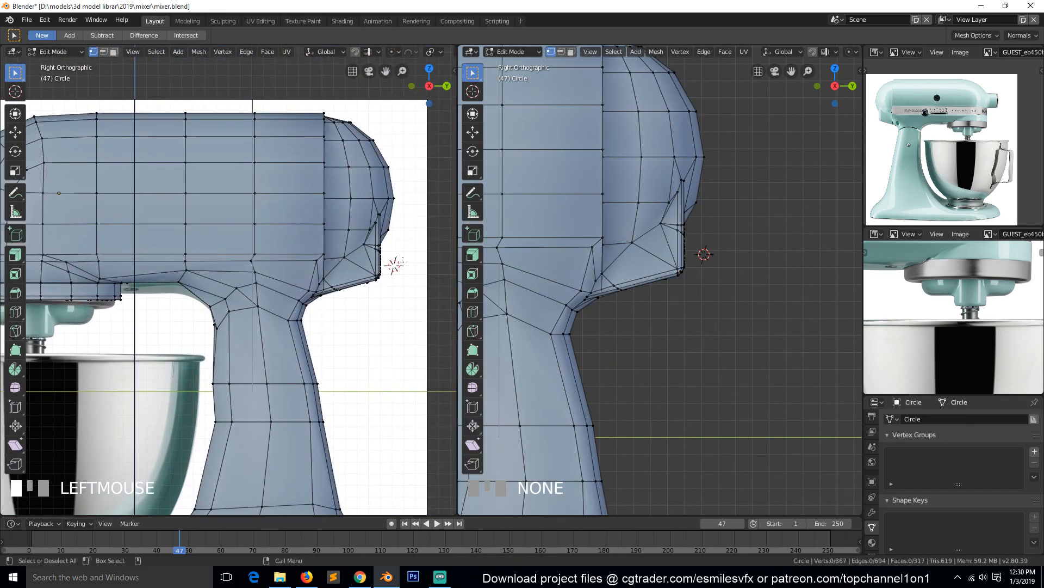
pyautogui.scroll(-2, 252, 236)
pyautogui.press('Tab')
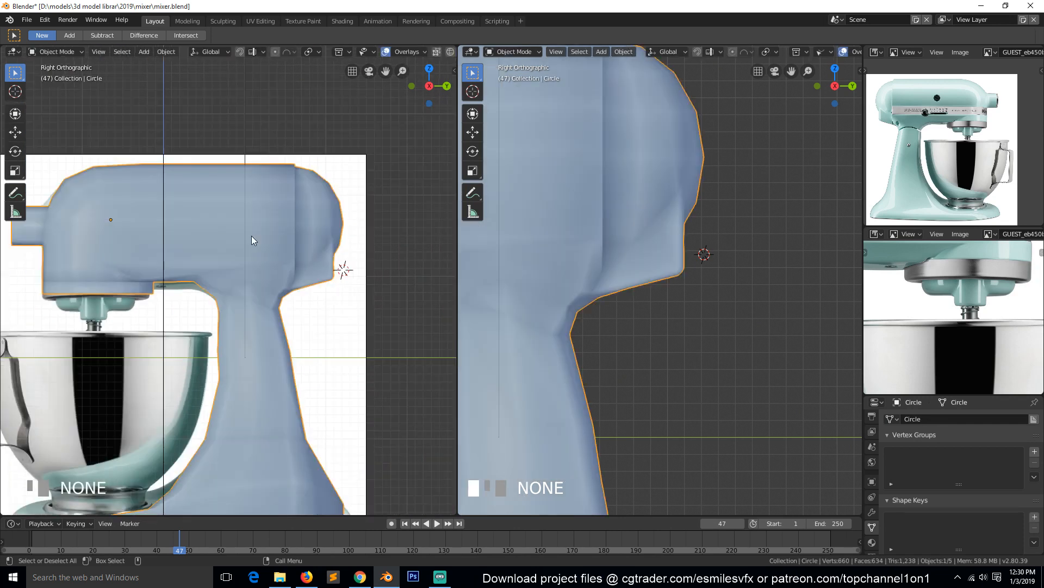
pyautogui.press('Tab')
pyautogui.press('2')
pyautogui.hotkey('ctrl', 's')
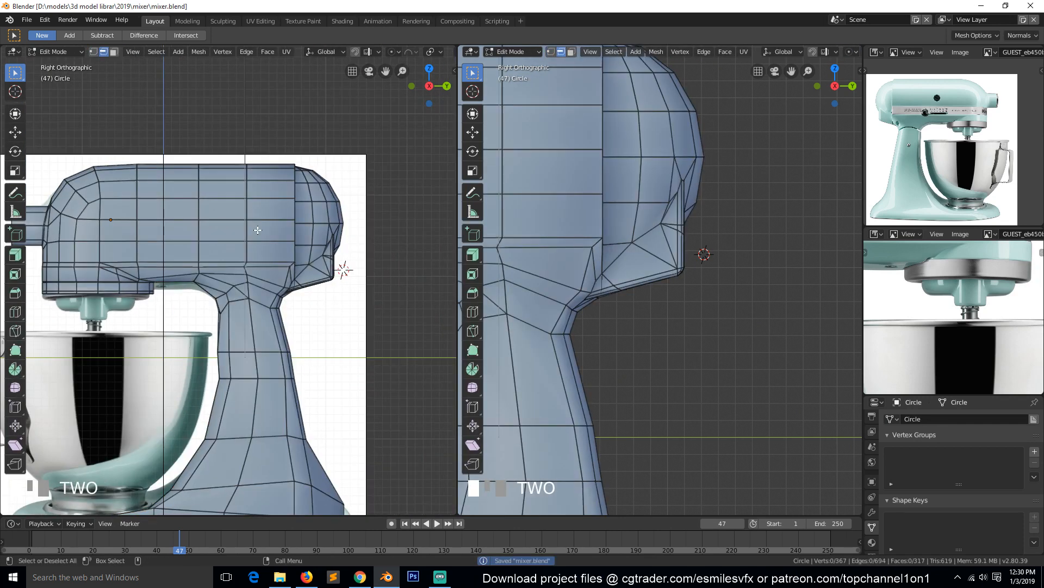
# Step: Show the Subdivision modifier in the viewport, view the smoothed body in Object Mode and save the file
pyautogui.moveTo(253, 231); pyautogui.dragTo(254, 244, button='middle')
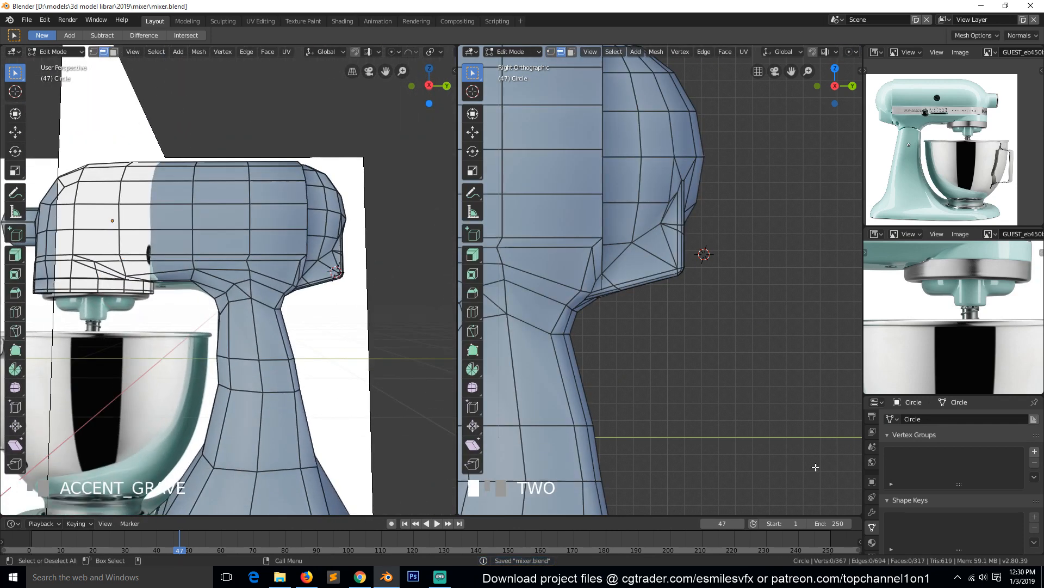
pyautogui.click(872, 512)
pyautogui.click(971, 475)
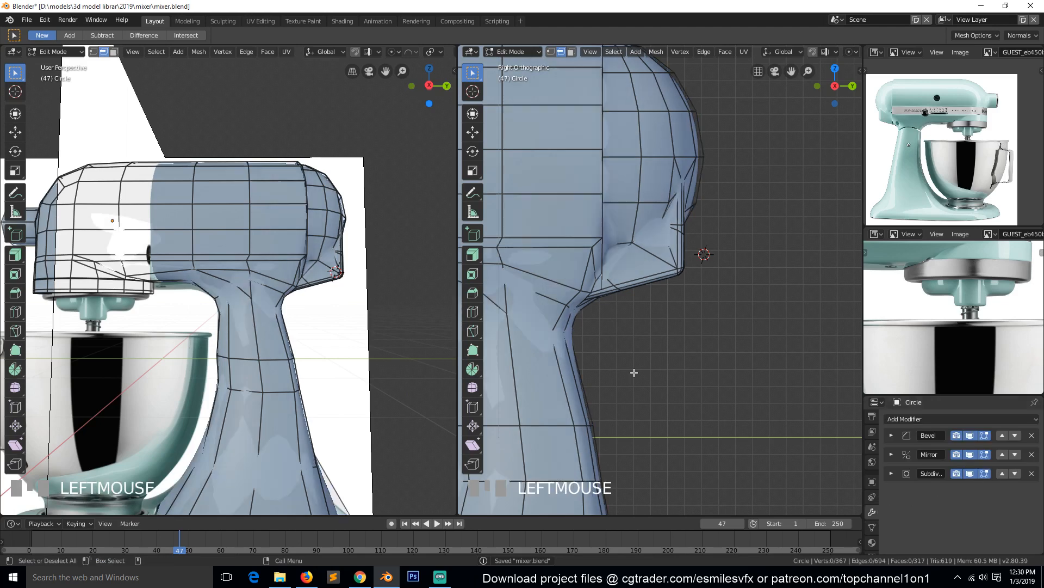
pyautogui.press('Tab')
pyautogui.scroll(-1, 589, 249)
pyautogui.moveTo(589, 249); pyautogui.dragTo(685, 241, button='middle')
pyautogui.scroll(-3, 661, 282)
pyautogui.scroll(3, 683, 243)
pyautogui.hotkey('ctrl', 's')
pyautogui.scroll(-1, 577, 243)
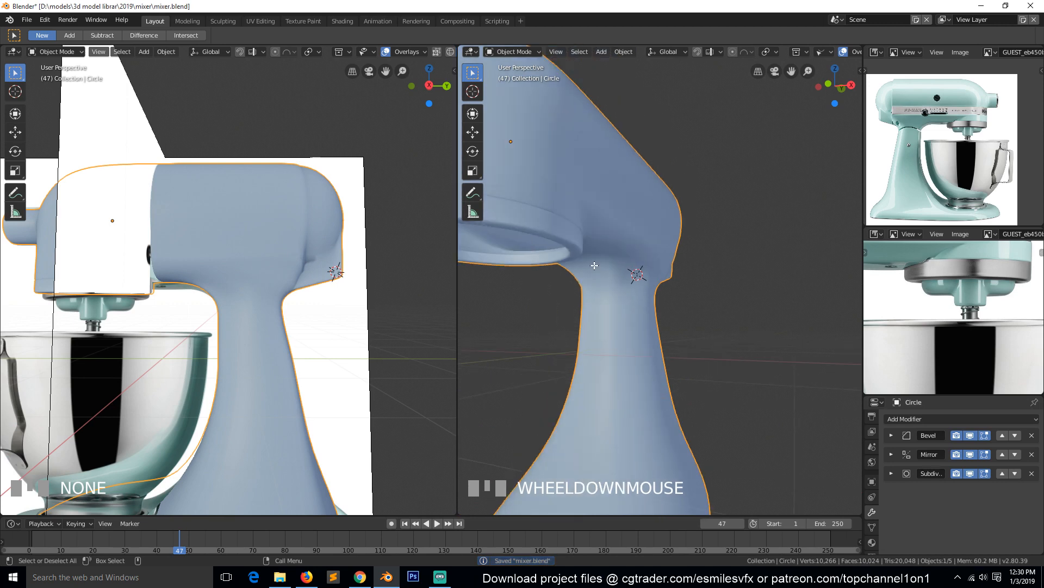
# Step: Examine the smoothed surface and its mesh topology where the rear of the head meets the neck
pyautogui.press('Tab')
pyautogui.moveTo(570, 245); pyautogui.dragTo(837, 260, button='middle')
pyautogui.scroll(1, 594, 252)
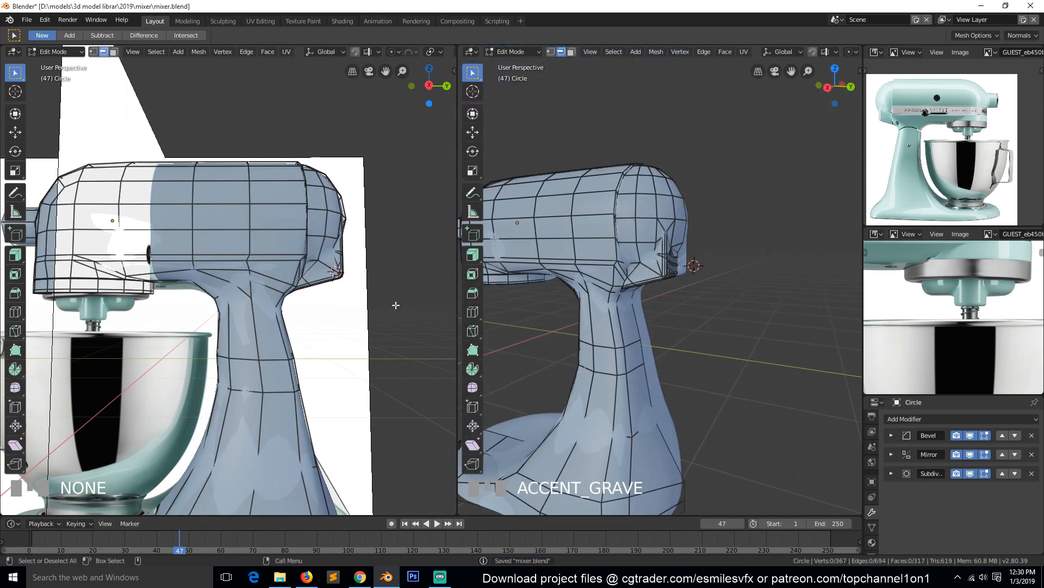
pyautogui.scroll(2, 621, 216)
pyautogui.press('Tab')
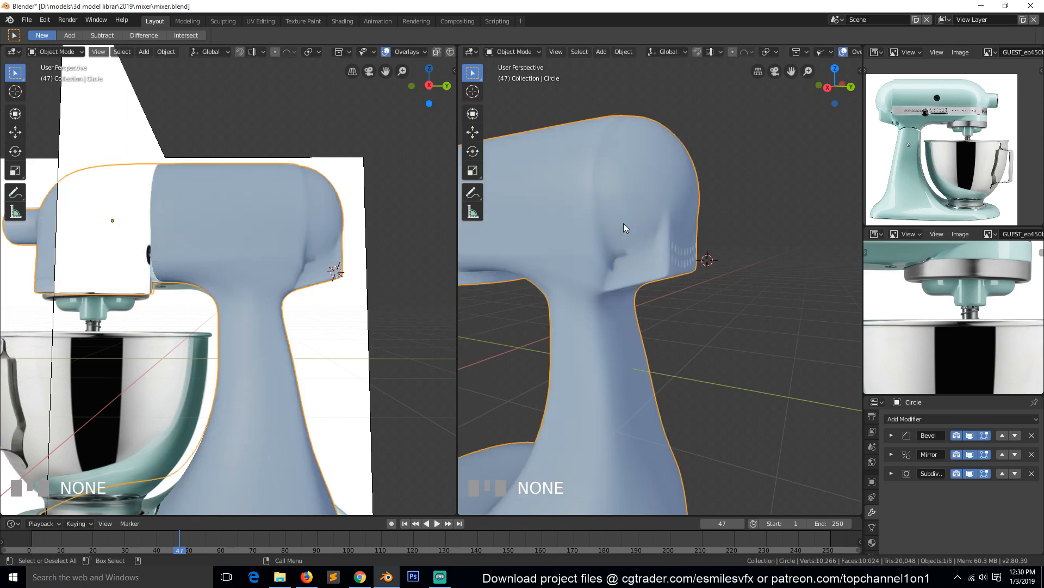
pyautogui.scroll(3, 622, 220)
pyautogui.press('Tab')
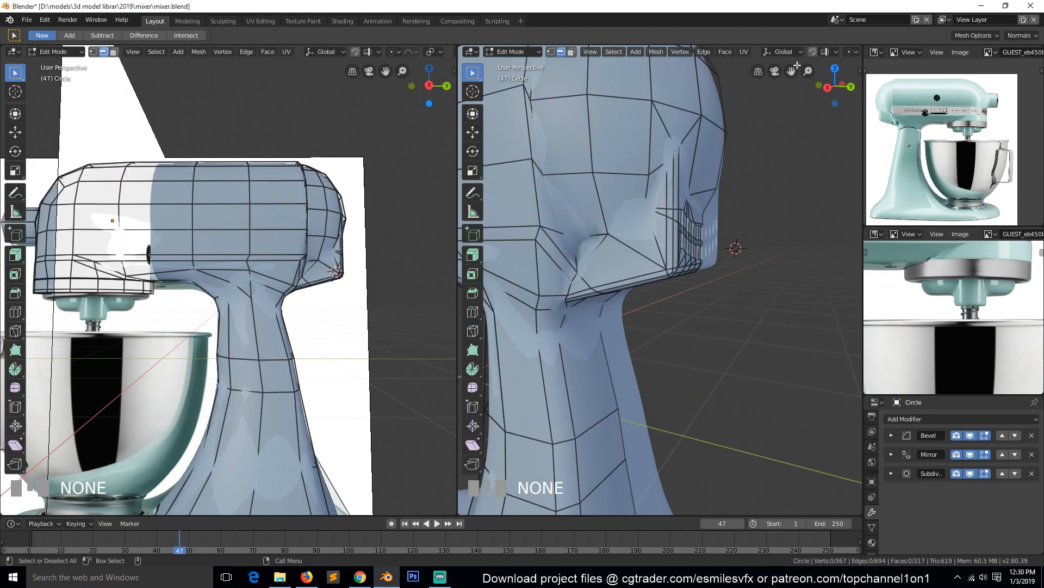
pyautogui.moveTo(793, 70); pyautogui.dragTo(861, 60)
pyautogui.scroll(4, 751, 145)
pyautogui.moveTo(751, 145); pyautogui.dragTo(737, 116, button='middle')
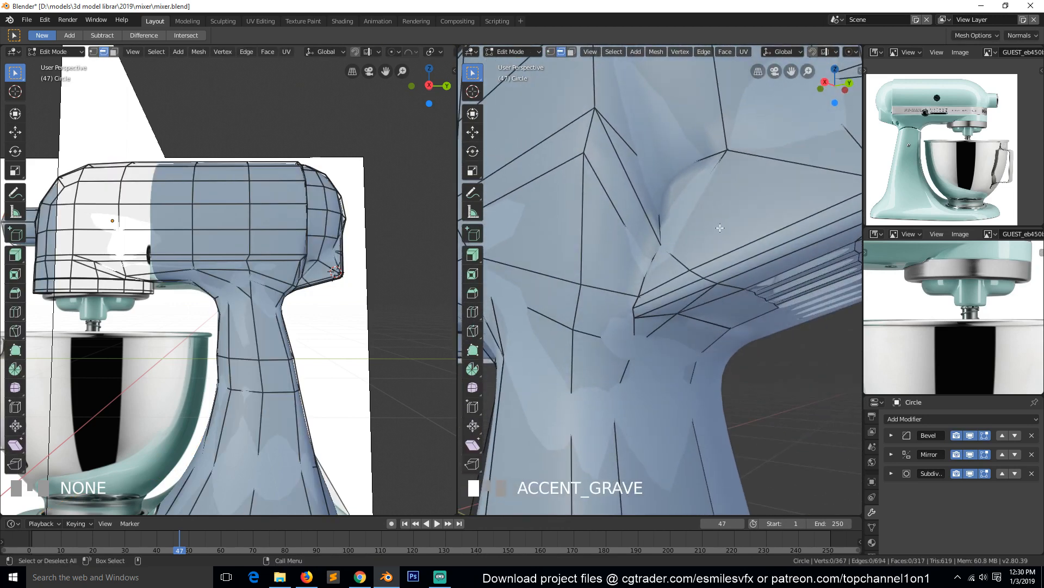
# Step: Switch to vertex selection and hide the Subdivision and Mirror modifiers in the viewport
pyautogui.press('1')
pyautogui.click(970, 473)
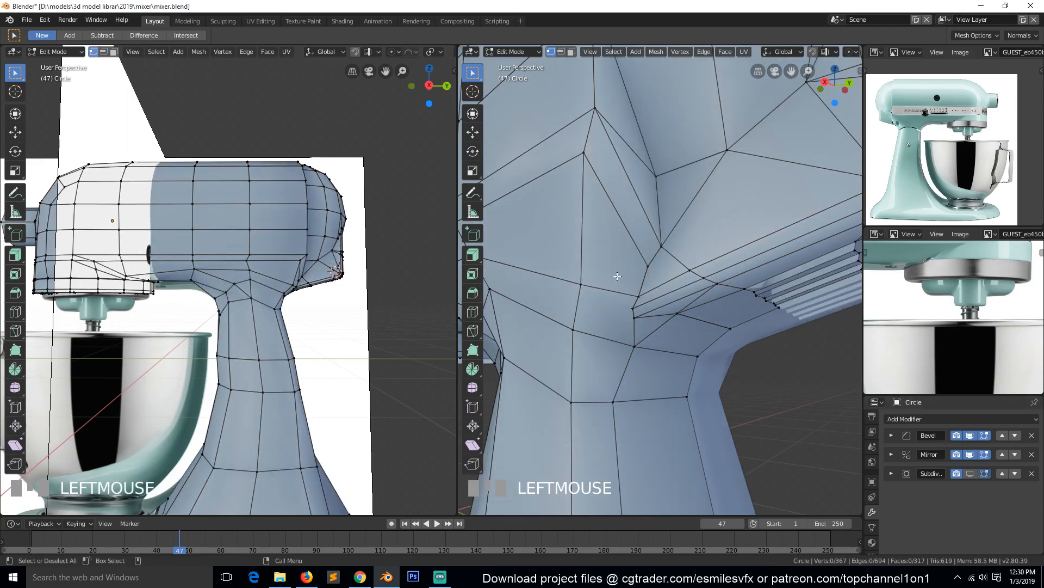
pyautogui.scroll(-2, 647, 214)
pyautogui.moveTo(650, 215)
pyautogui.mouseDown(button='middle')
pyautogui.moveTo(666, 220)
pyautogui.moveTo(654, 177)
pyautogui.moveTo(653, 220)
pyautogui.mouseUp(button='middle')
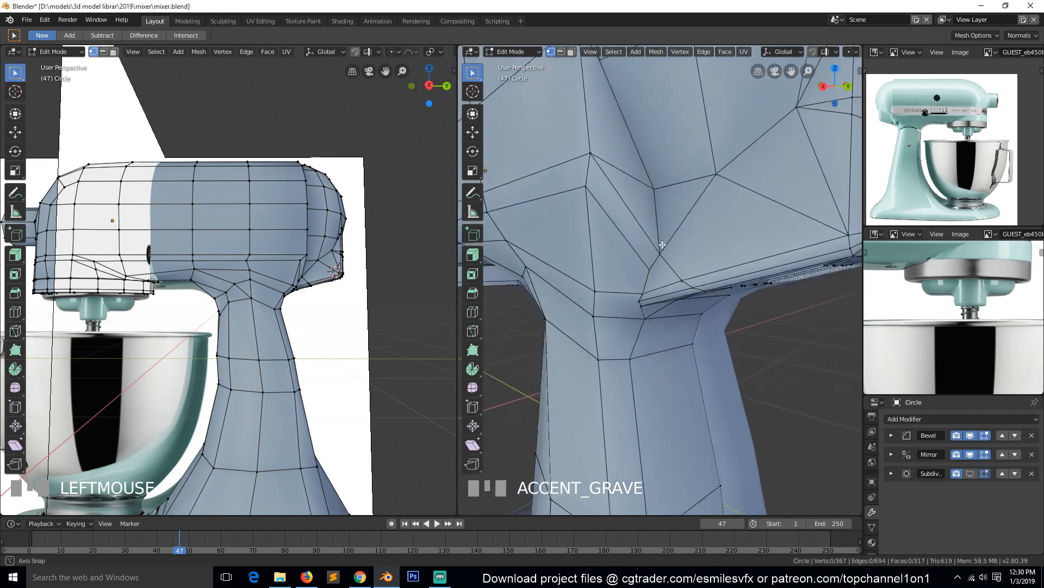
pyautogui.scroll(-2, 654, 223)
pyautogui.click(653, 225)
pyautogui.scroll(2, 657, 254)
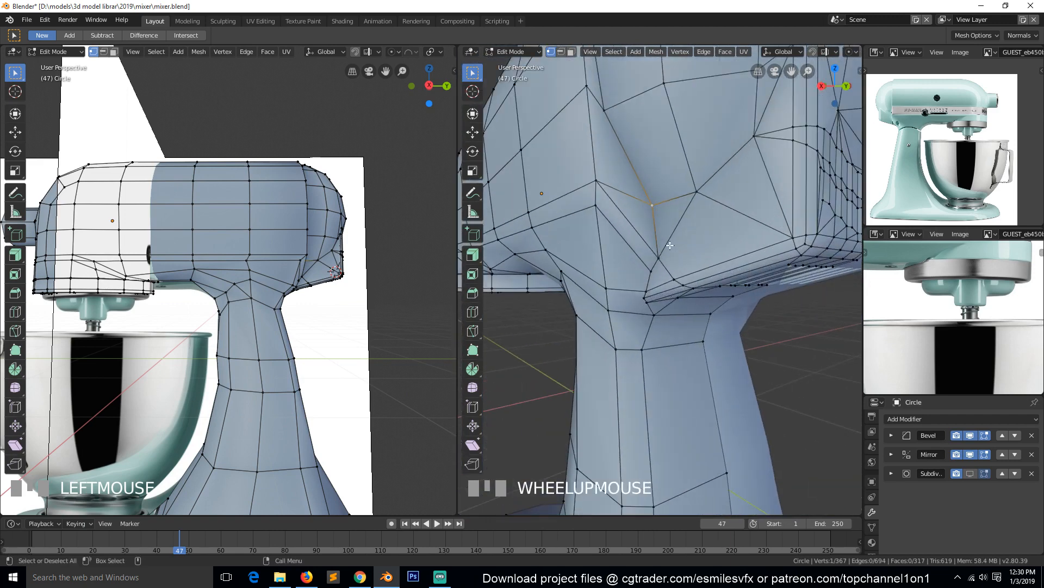
pyautogui.press('`')
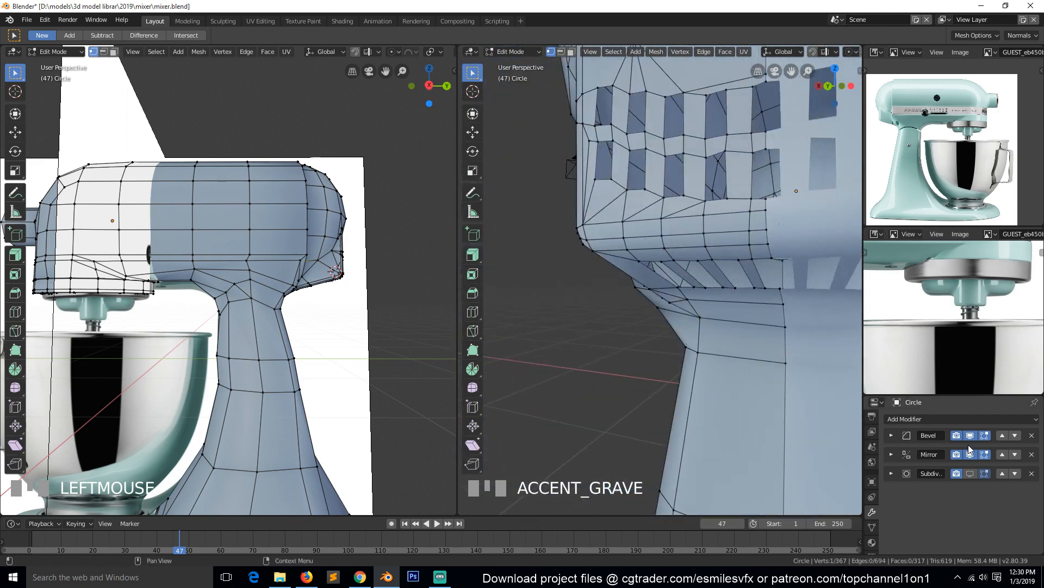
pyautogui.click(969, 453)
# Step: Connect the seam vertex and the corner vertex below it with an edge, forming a triangular face above the neck
pyautogui.press('`')
pyautogui.moveTo(688, 293); pyautogui.dragTo(500, 248, button='middle')
pyautogui.click(712, 139)
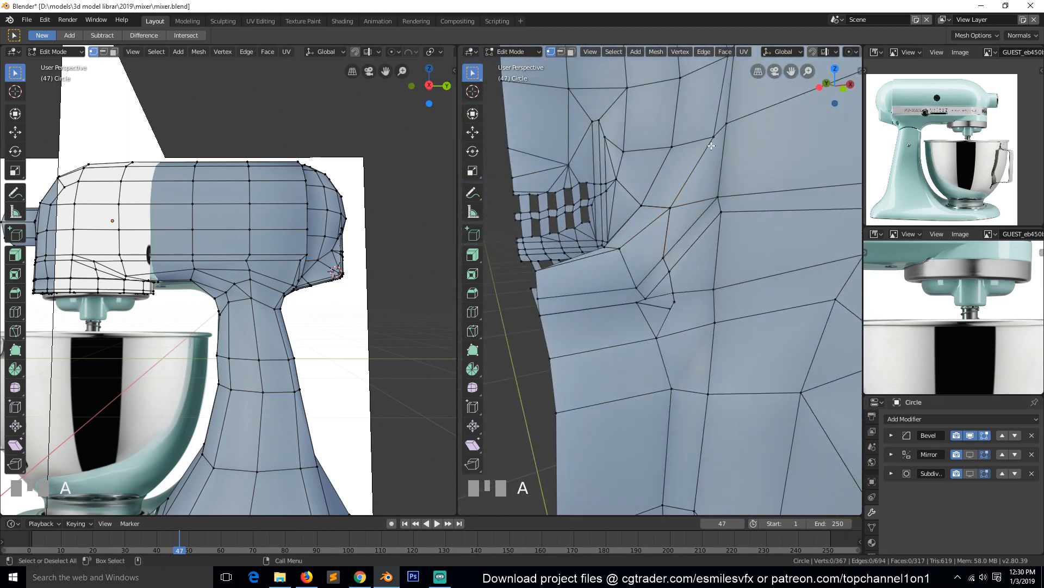
pyautogui.keyDown('shift'); pyautogui.click(720, 192); pyautogui.keyUp('shift')
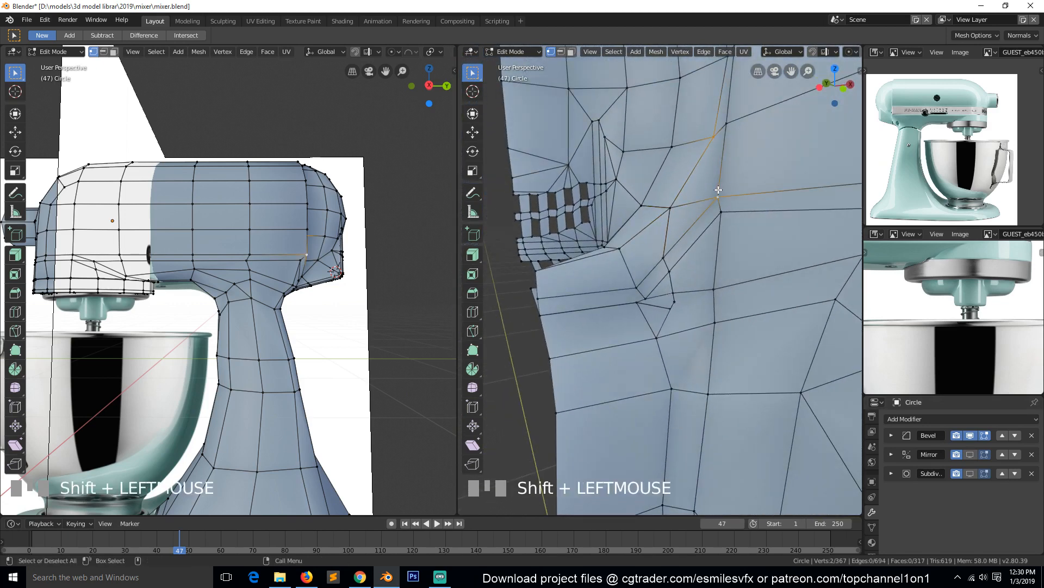
pyautogui.press('j')
pyautogui.press('3')
pyautogui.click(704, 191)
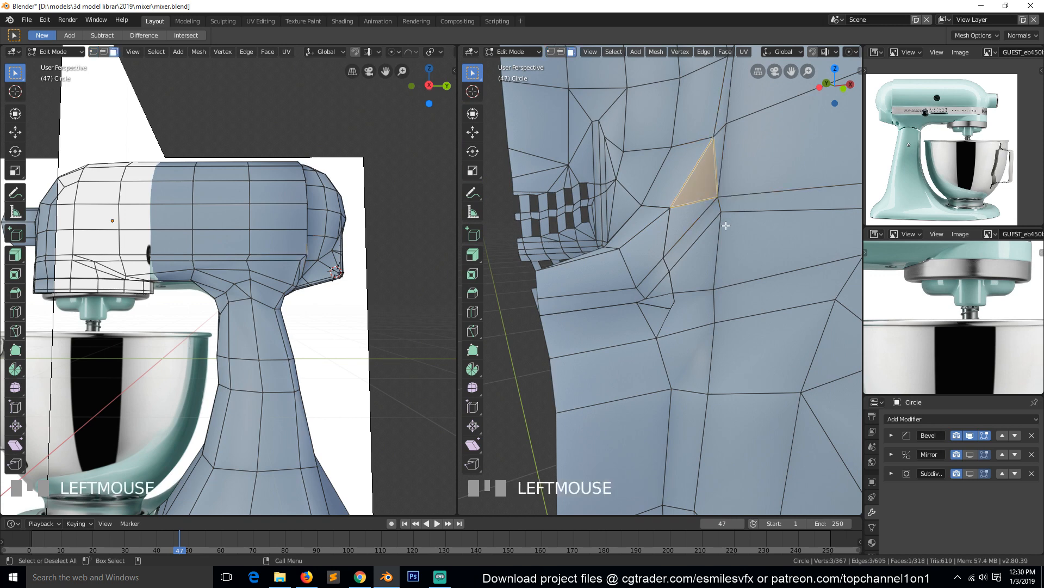
# Step: Dissolve the edge just added between the seam vertex and the corner vertex above the neck
pyautogui.press('2')
pyautogui.press('`')
pyautogui.moveTo(578, 200); pyautogui.dragTo(801, 204, button='middle')
pyautogui.hotkey('alt', 'a')
pyautogui.press('`')
pyautogui.moveTo(713, 215); pyautogui.dragTo(625, 178, button='middle')
pyautogui.scroll(-2, 629, 215)
pyautogui.press('`')
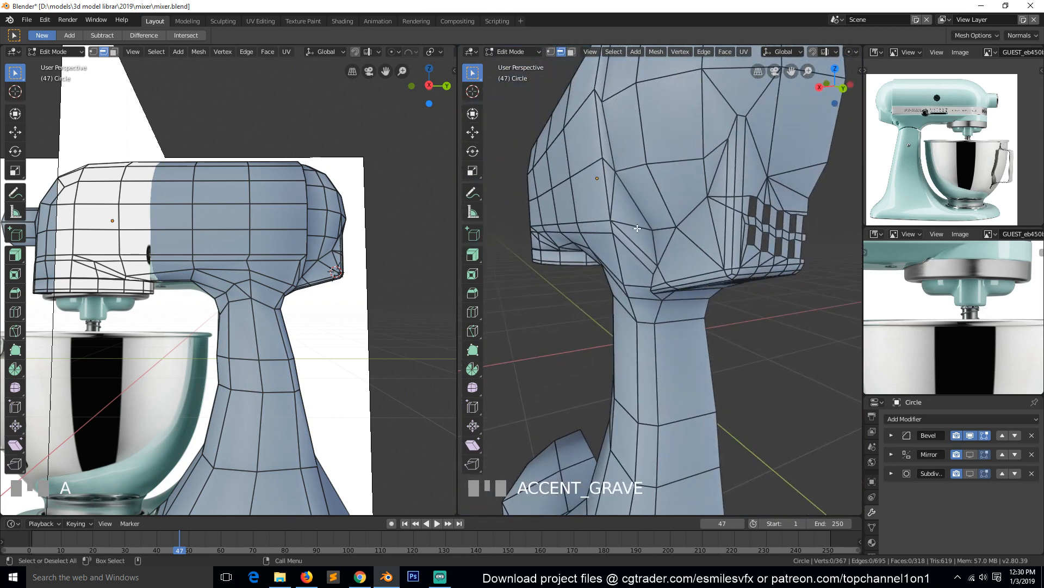
pyautogui.moveTo(624, 222); pyautogui.dragTo(635, 229, button='middle')
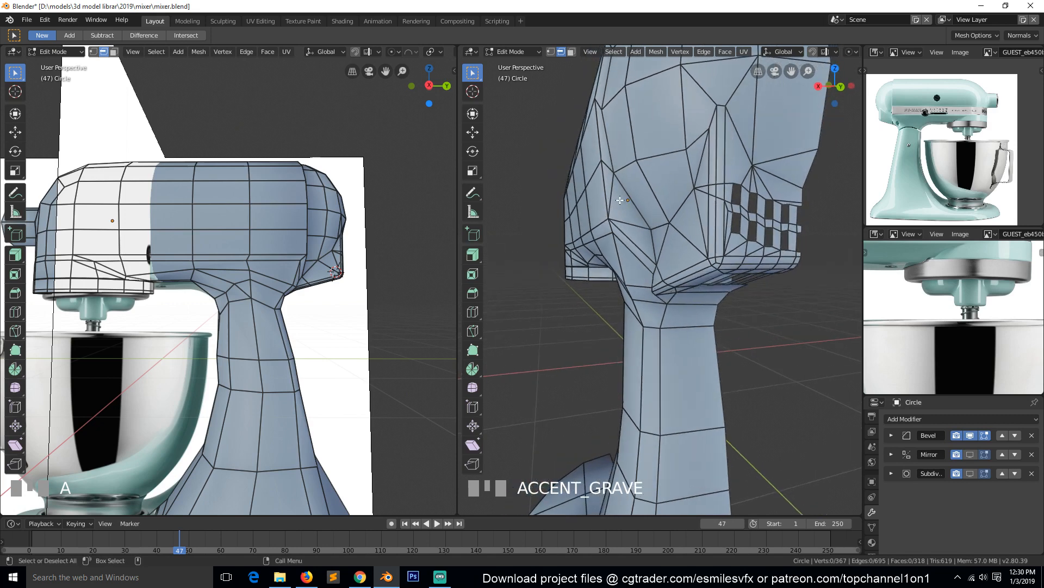
pyautogui.click(621, 212)
pyautogui.hotkey('ctrl', 'x')
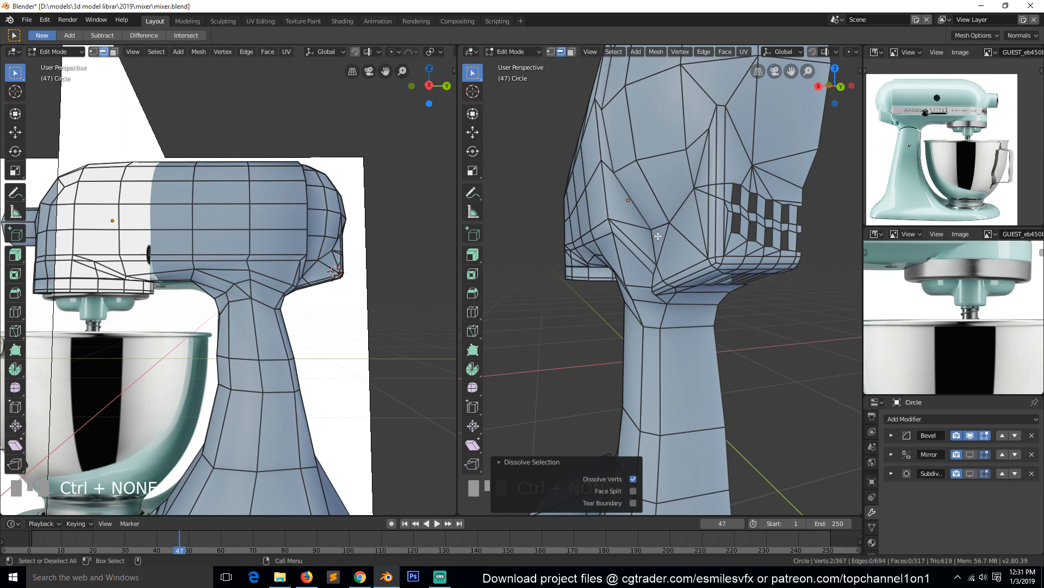
# Step: Compare the edges beneath the rear of the head with the seam shown in the reference photos
pyautogui.click(658, 235)
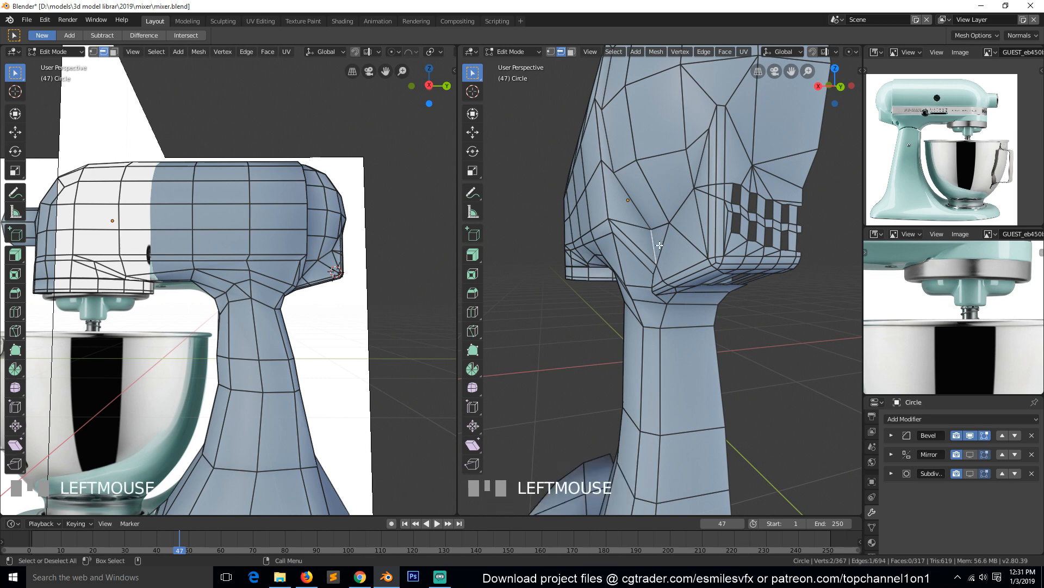
pyautogui.press('`')
pyautogui.moveTo(657, 236)
pyautogui.mouseDown(button='middle')
pyautogui.moveTo(692, 230)
pyautogui.moveTo(674, 259)
pyautogui.moveTo(656, 236)
pyautogui.mouseUp(button='middle')
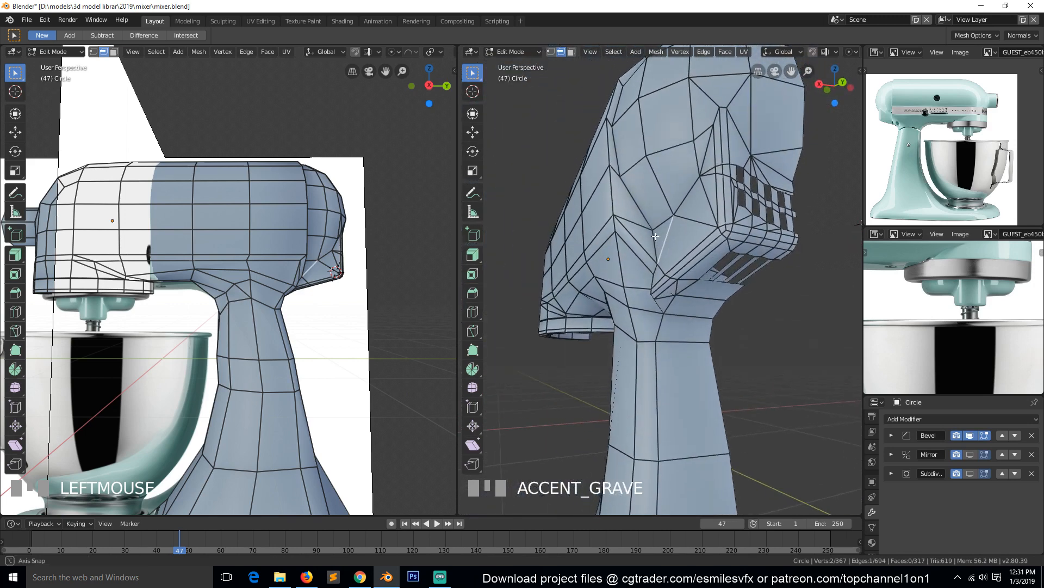
pyautogui.scroll(-4, 925, 296)
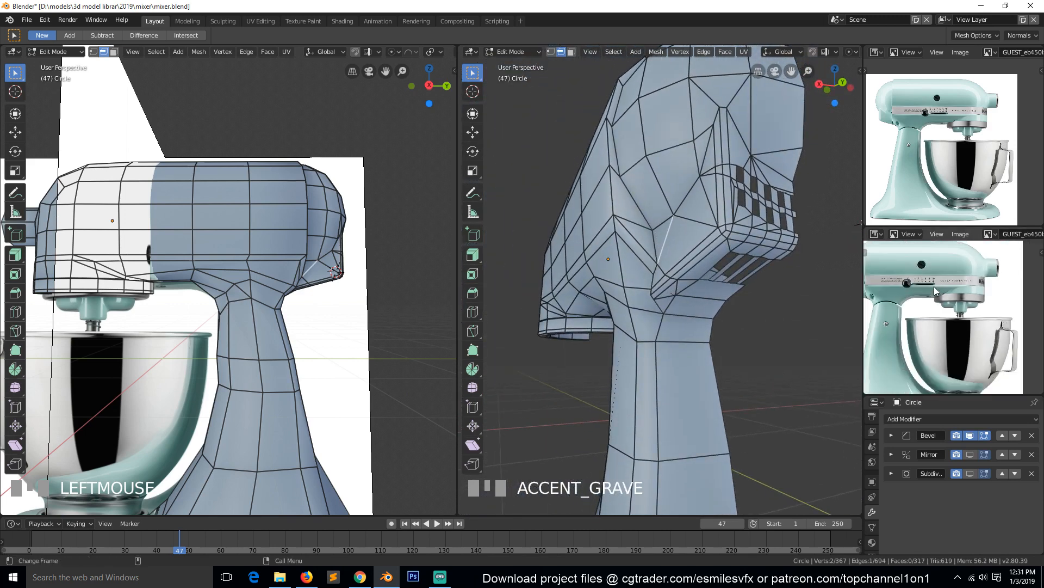
pyautogui.moveTo(914, 305); pyautogui.dragTo(979, 307, button='middle')
pyautogui.scroll(3, 945, 166)
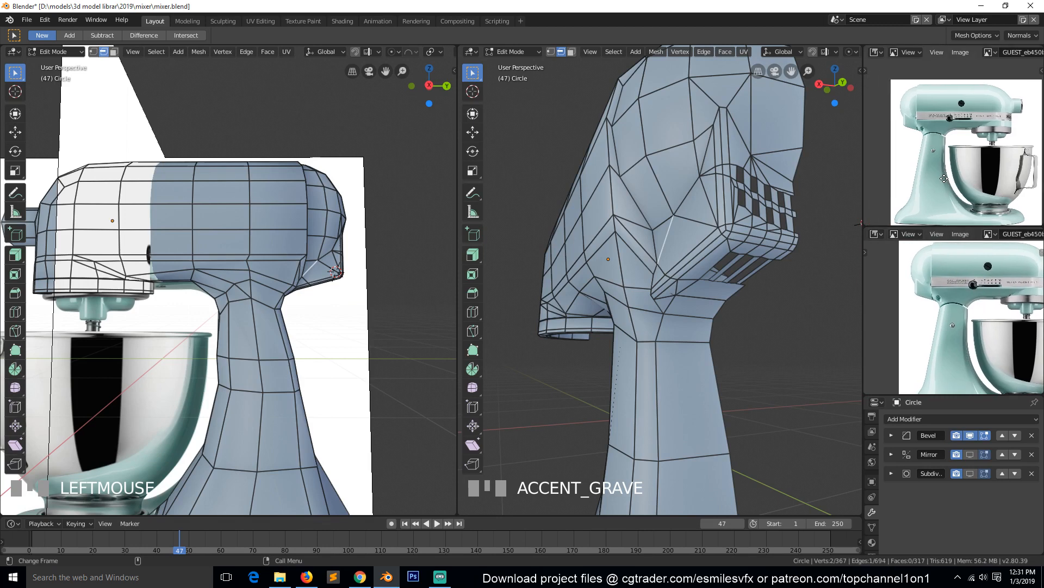
pyautogui.moveTo(945, 166); pyautogui.dragTo(956, 181, button='middle')
pyautogui.hotkey('alt', 'a')
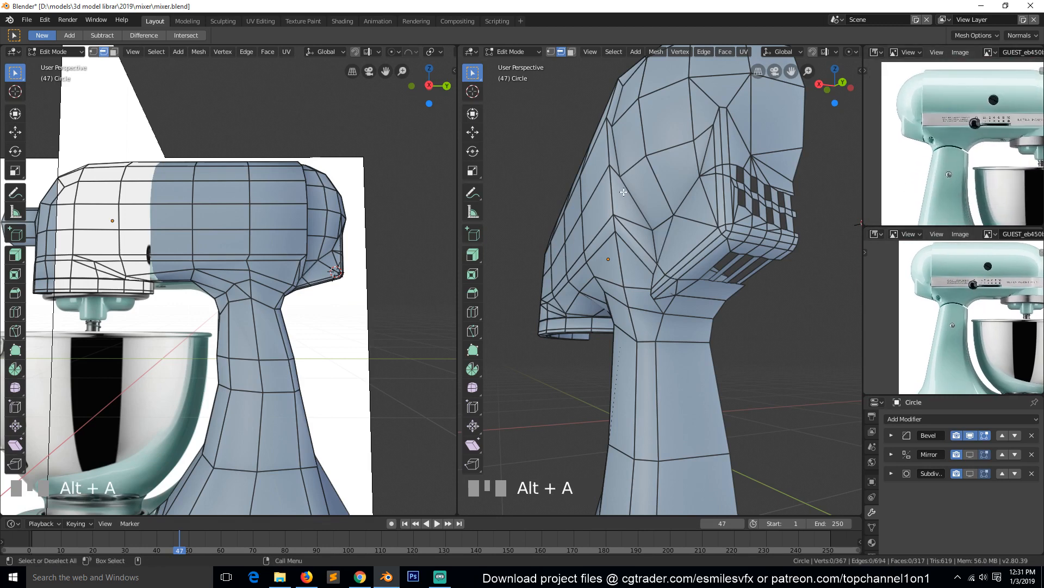
# Step: Slide the lower vertex of the seam between the head and its rear cap upward along the seam
pyautogui.press('`')
pyautogui.keyDown('alt'); pyautogui.click(658, 212); pyautogui.keyUp('alt')
pyautogui.press('1')
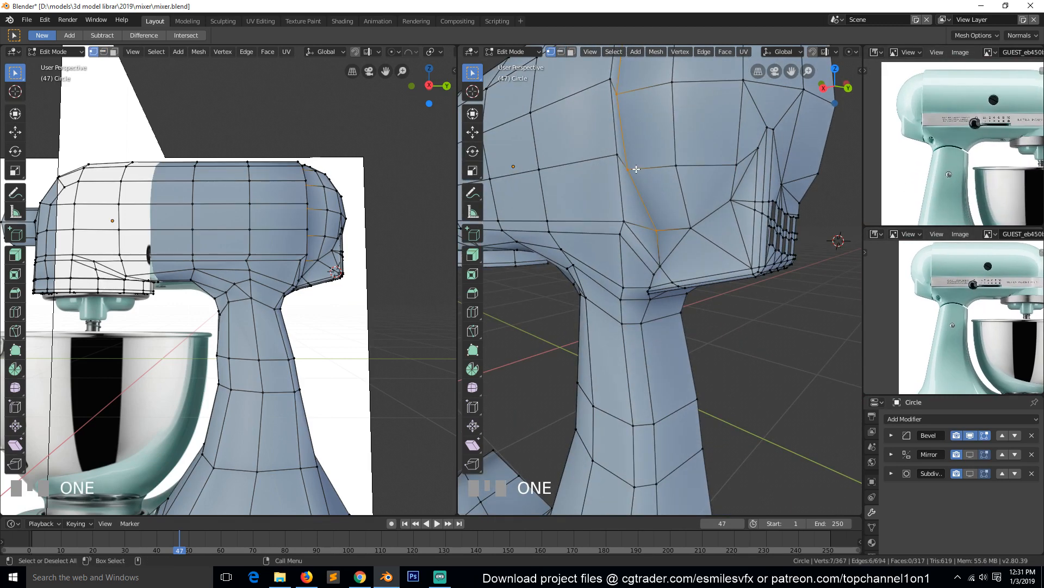
pyautogui.click(634, 170)
pyautogui.press('g')
pyautogui.press('g')
pyautogui.click(630, 141)
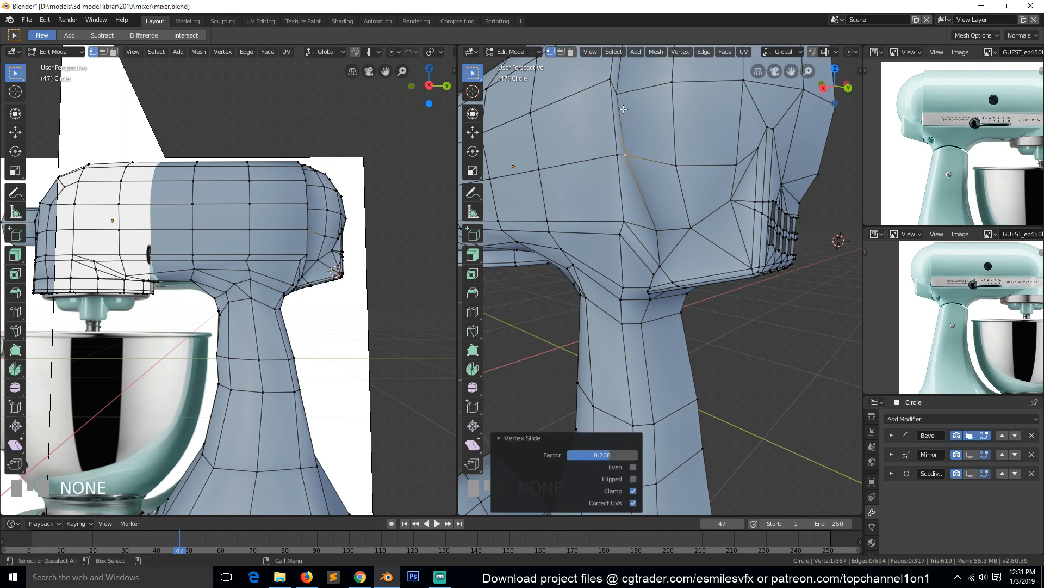
# Step: Slide the next two vertices higher up the rear cap's seam along its edges to even out their spacing
pyautogui.click(621, 84)
pyautogui.scroll(-4, 623, 92)
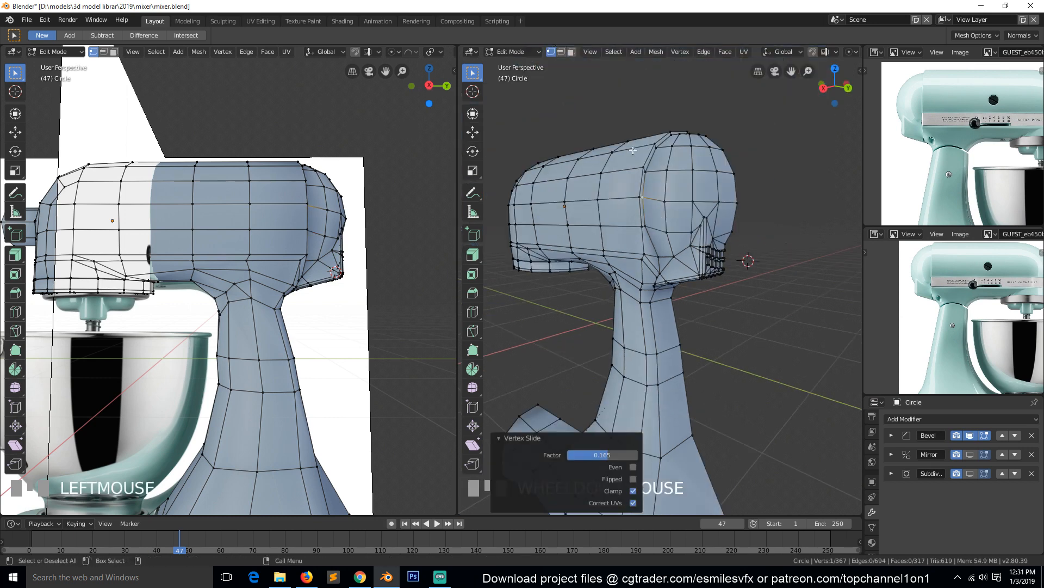
pyautogui.moveTo(625, 150); pyautogui.dragTo(602, 186, button='middle')
pyautogui.click(634, 183)
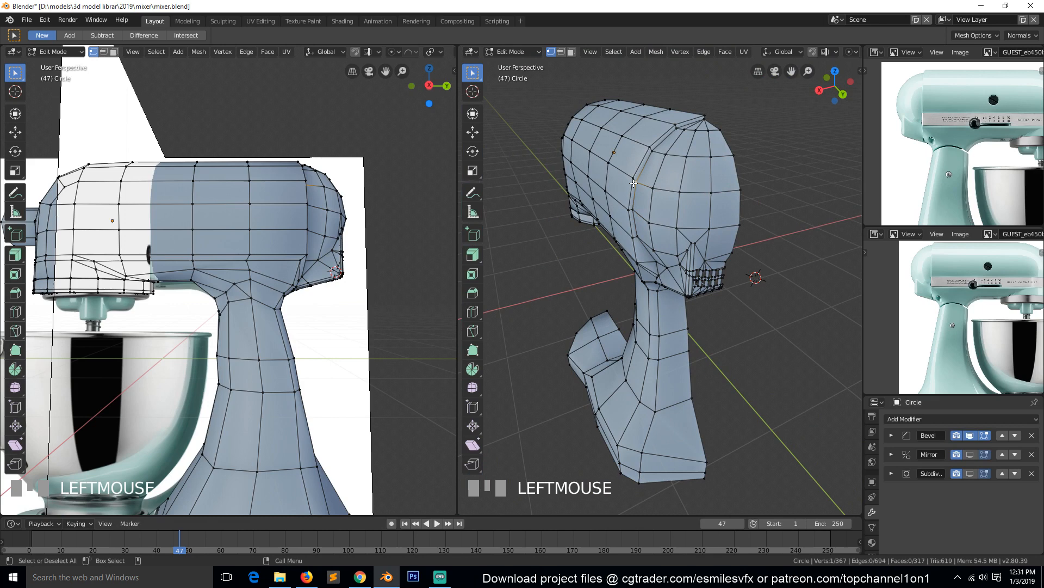
pyautogui.press('g')
pyautogui.press('g')
pyautogui.click(657, 158)
# Step: Apply edge bevel weight along the cap-side edge loop of the head's rear seam and select the adjacent head-side loop
pyautogui.press('2')
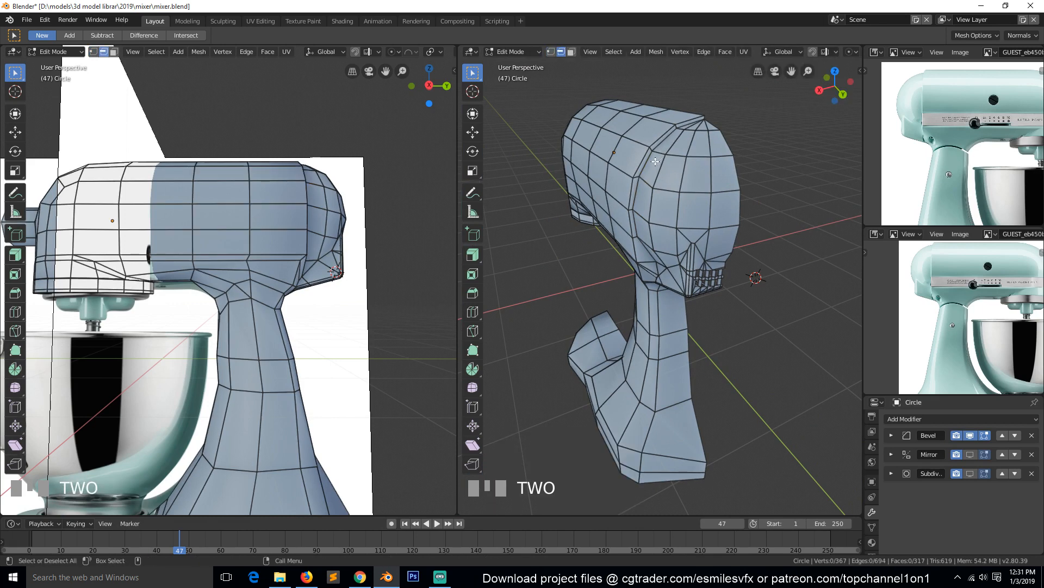
pyautogui.keyDown('alt'); pyautogui.click(655, 161); pyautogui.keyUp('alt')
pyautogui.hotkey('ctrl', 'e')
pyautogui.click(717, 227)
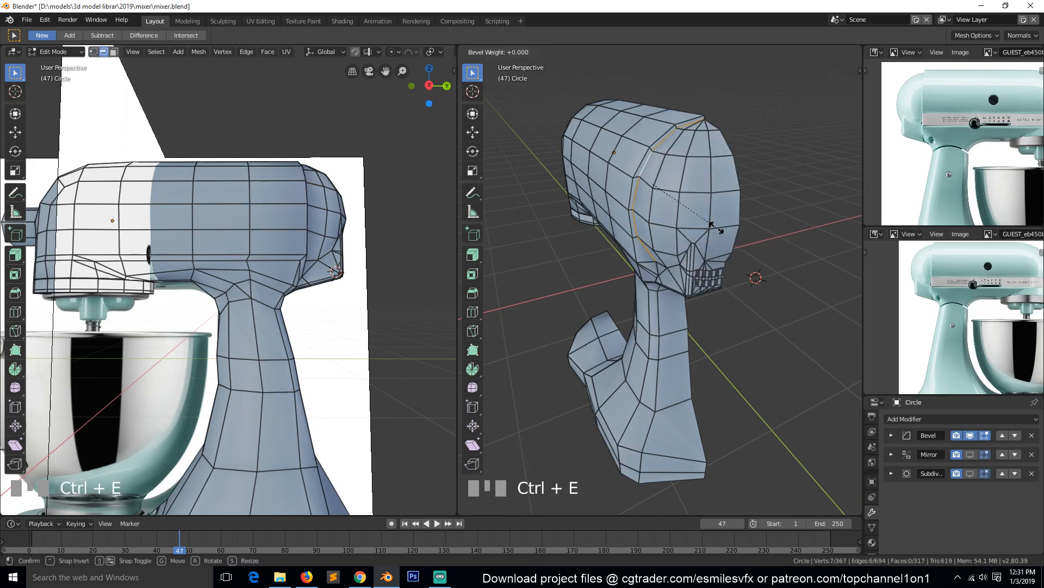
pyautogui.click(652, 172)
pyautogui.keyDown('alt'); pyautogui.click(650, 166); pyautogui.keyUp('alt')
pyautogui.hotkey('ctrl', 'e')
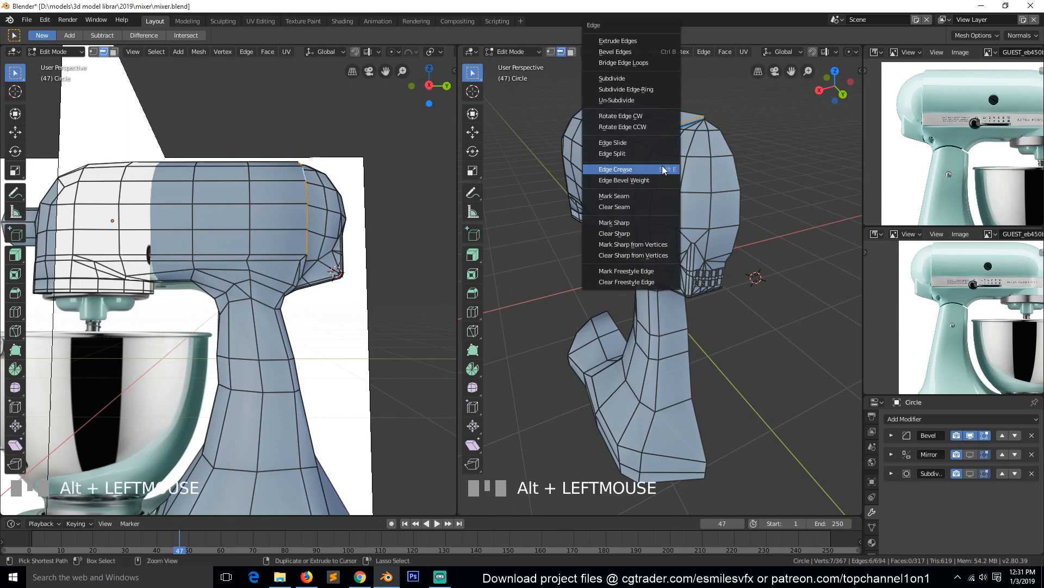
pyautogui.click(661, 165)
pyautogui.press('1')
pyautogui.click(664, 166)
pyautogui.hotkey('ctrl', 'z')
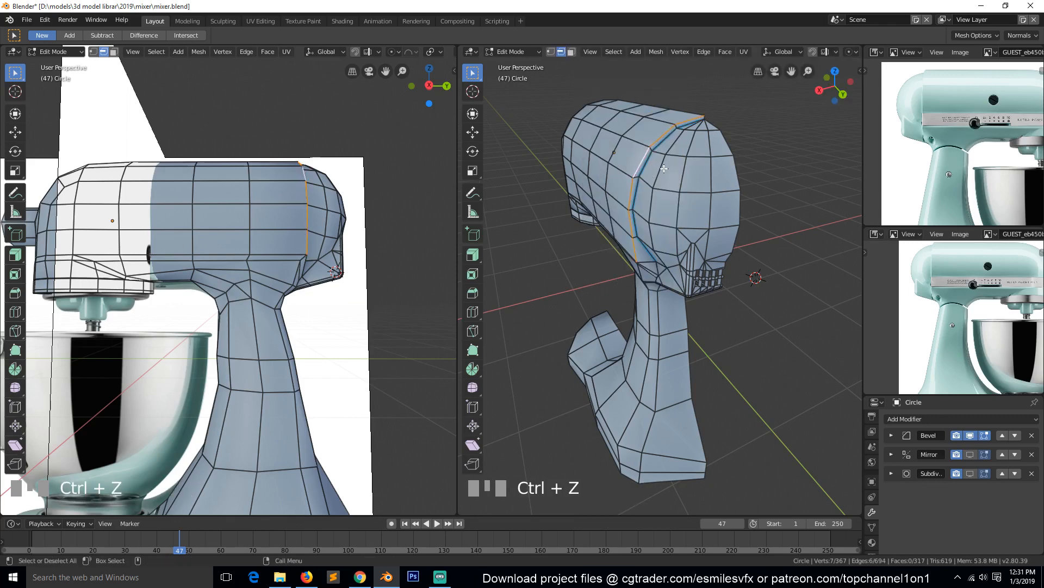
# Step: Set the edge bevel weight of the seam's head-side loop to 1
pyautogui.hotkey('ctrl', 'e')
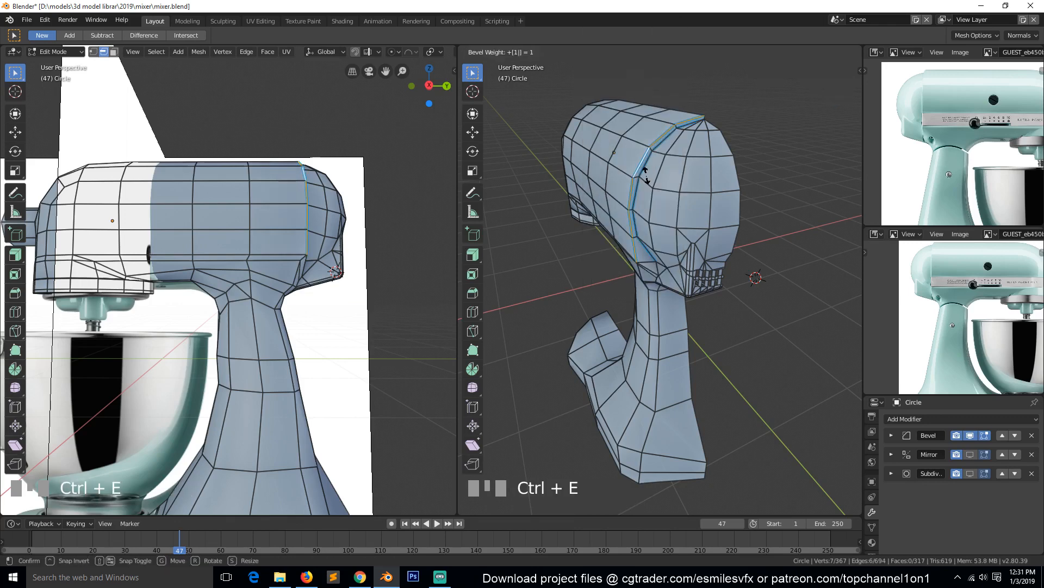
pyautogui.press('a')
# Step: Set the edge bevel weight to 1 on the two lower seam edges that meet at the seam's tip above the neck
pyautogui.scroll(3, 679, 265)
pyautogui.moveTo(679, 266); pyautogui.dragTo(699, 207, button='middle')
pyautogui.scroll(4, 700, 234)
pyautogui.moveTo(707, 250); pyautogui.dragTo(675, 230, button='middle')
pyautogui.keyDown('alt'); pyautogui.keyDown('shift'); pyautogui.click(643, 221); pyautogui.keyUp('shift'); pyautogui.keyUp('alt')
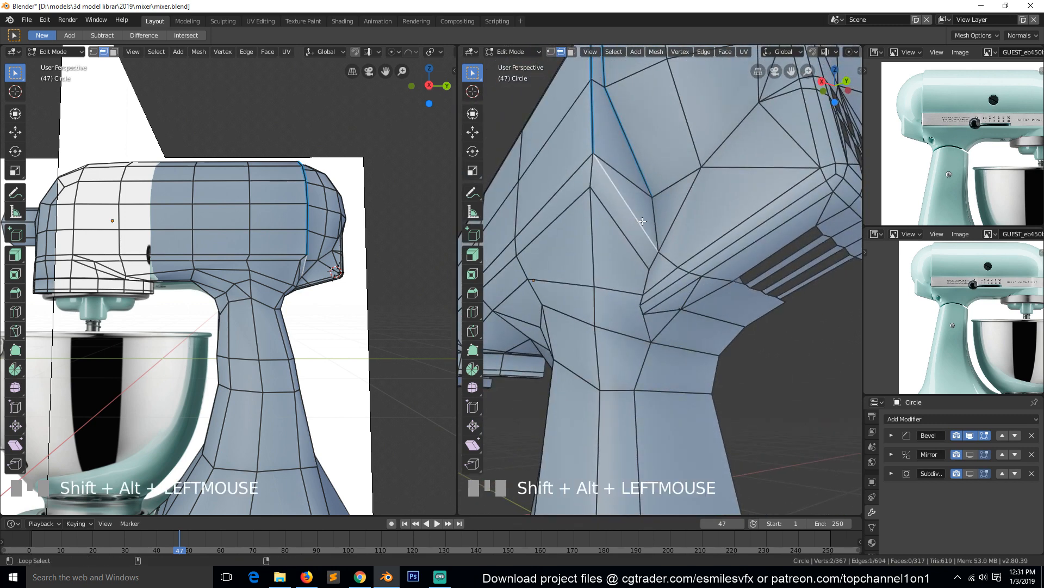
pyautogui.hotkey('ctrl', 'e')
pyautogui.click(703, 259)
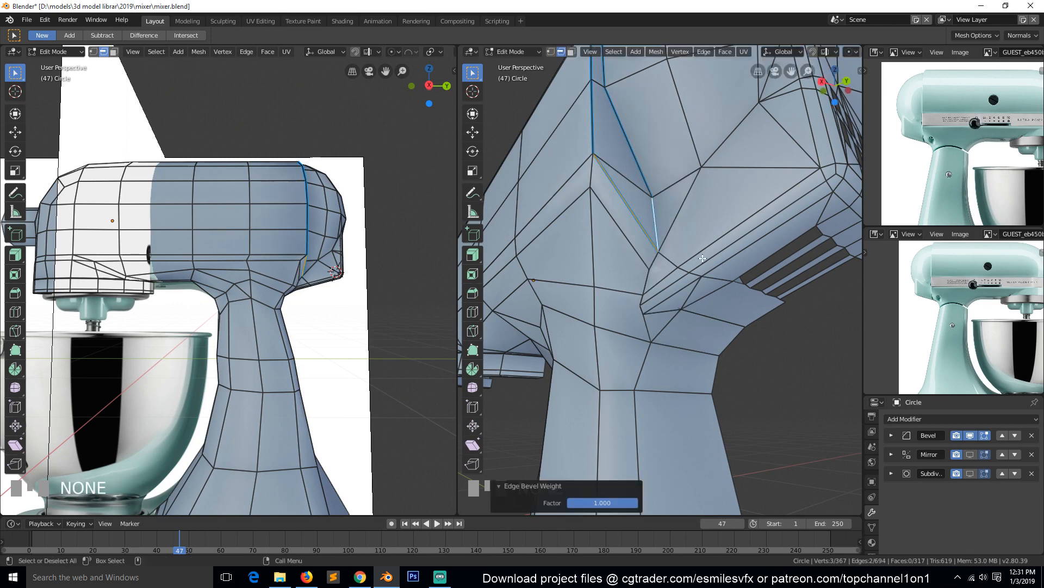
pyautogui.press('a')
# Step: Set the edge bevel weight to 1 on the edges running from the seam's tip across the rear cap and above the vent grille
pyautogui.moveTo(690, 257); pyautogui.dragTo(748, 291, button='middle')
pyautogui.keyDown('alt'); pyautogui.click(705, 222); pyautogui.keyUp('alt')
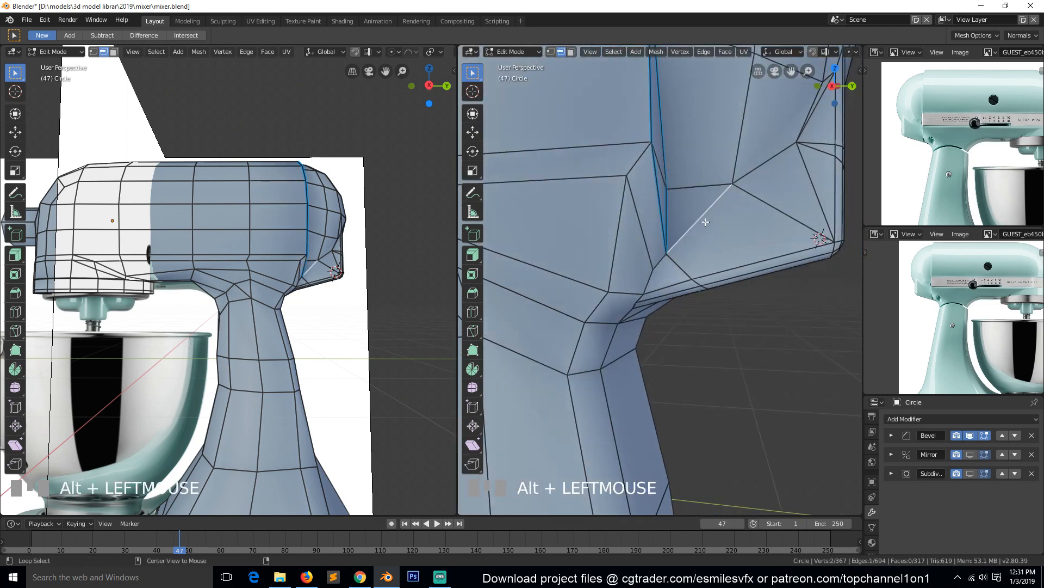
pyautogui.press('`')
pyautogui.keyDown('alt'); pyautogui.keyDown('shift'); pyautogui.click(755, 131); pyautogui.keyUp('shift'); pyautogui.keyUp('alt')
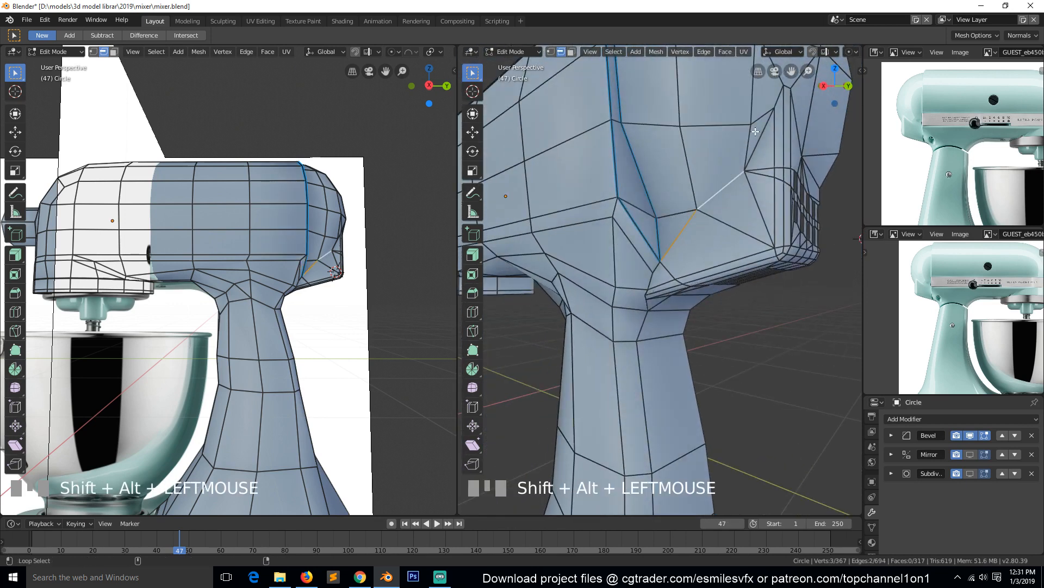
pyautogui.press('`')
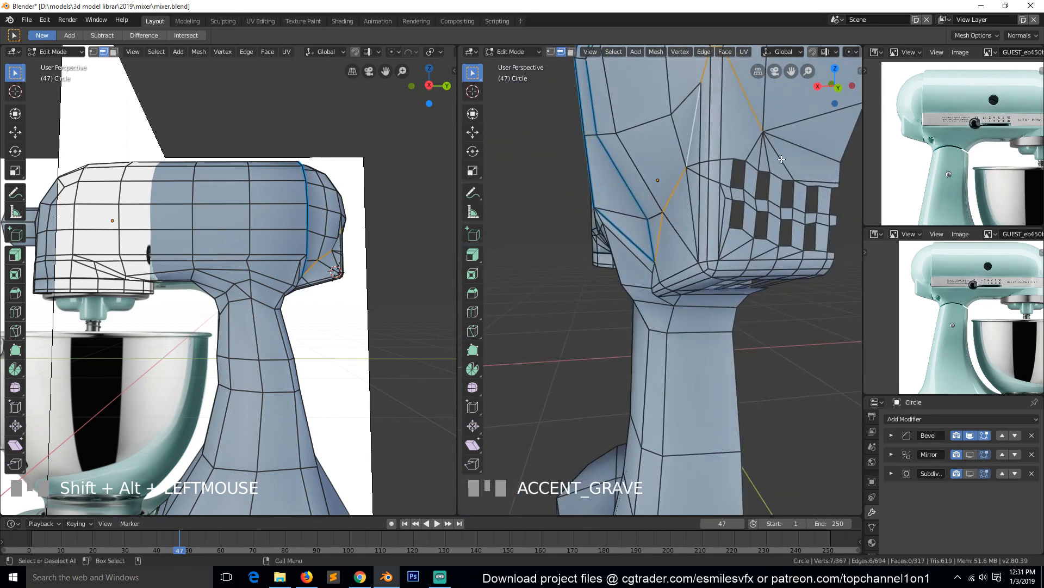
pyautogui.keyDown('alt'); pyautogui.keyDown('shift'); pyautogui.click(769, 129); pyautogui.keyUp('shift'); pyautogui.keyUp('alt')
pyautogui.click(833, 163)
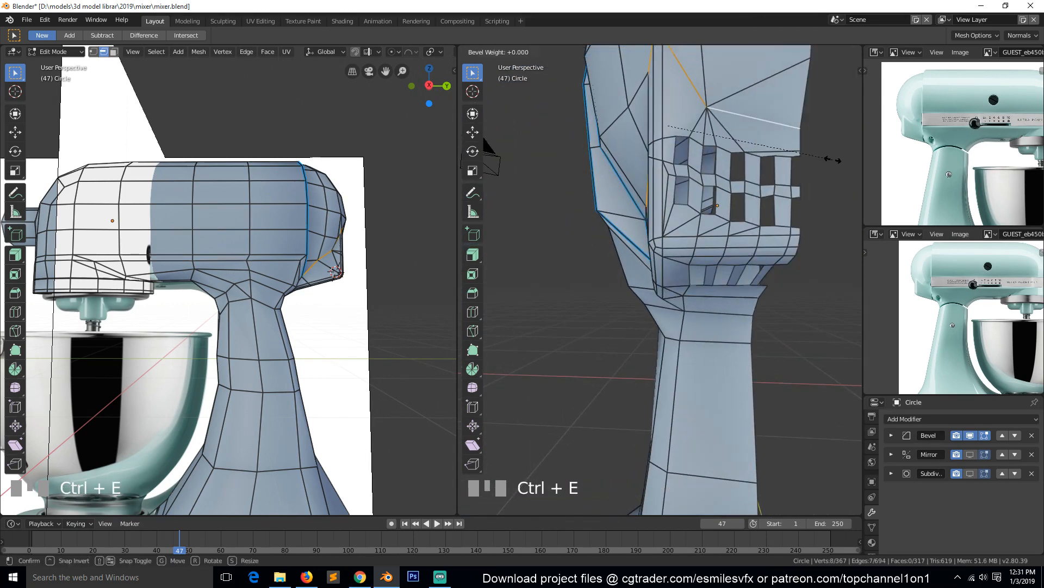
pyautogui.press('1')
pyautogui.click(833, 159)
pyautogui.moveTo(726, 229); pyautogui.dragTo(823, 216, button='middle')
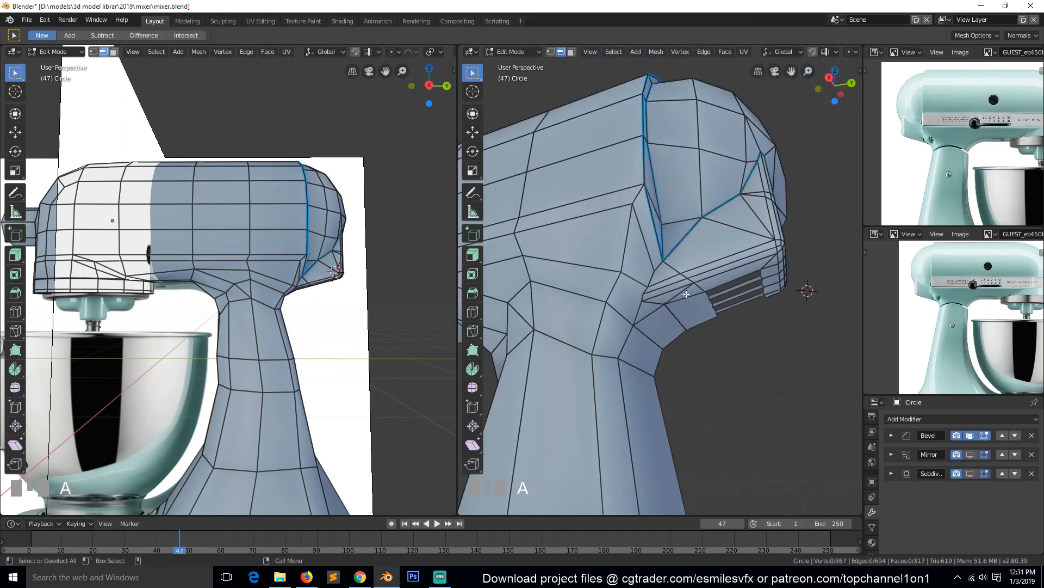
# Step: Examine the edges and vertices below the seam's tip where the head's underside meets the neck
pyautogui.press('`')
pyautogui.moveTo(687, 294); pyautogui.dragTo(650, 277, button='middle')
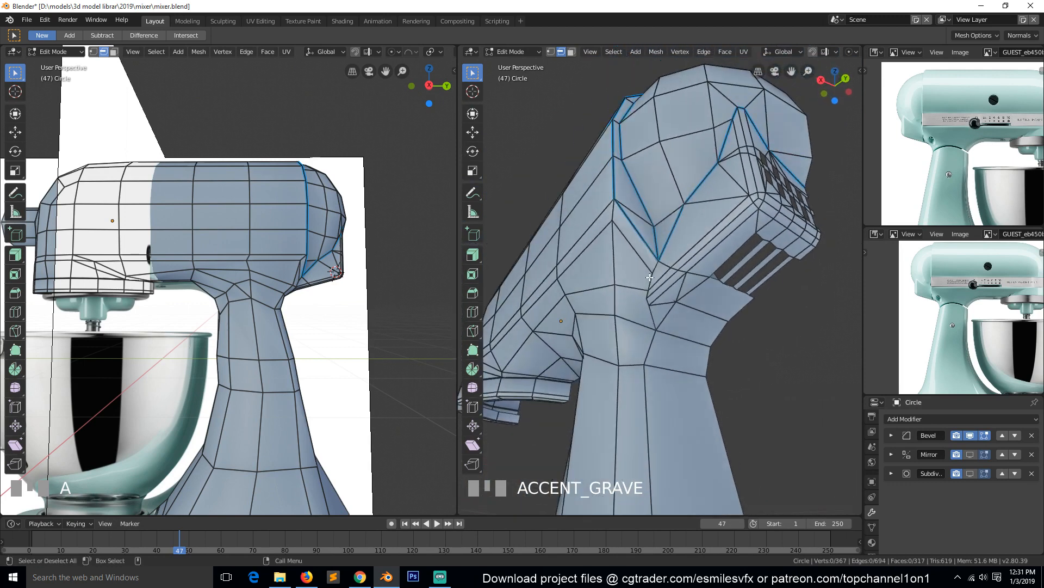
pyautogui.keyDown('alt'); pyautogui.keyDown('shift'); pyautogui.click(651, 287); pyautogui.keyUp('shift'); pyautogui.keyUp('alt')
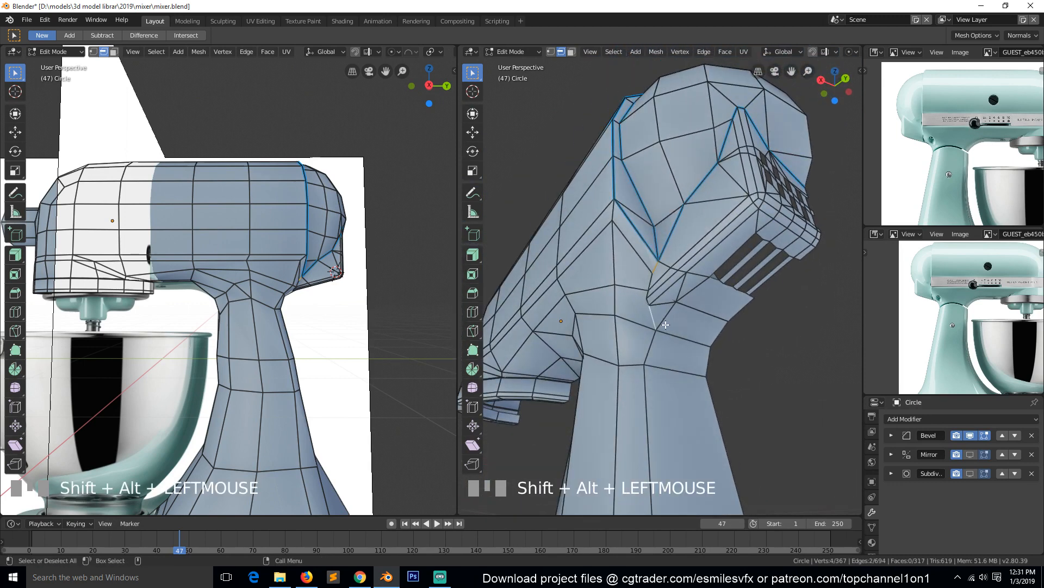
pyautogui.scroll(5, 666, 325)
pyautogui.press('1')
pyautogui.press('`')
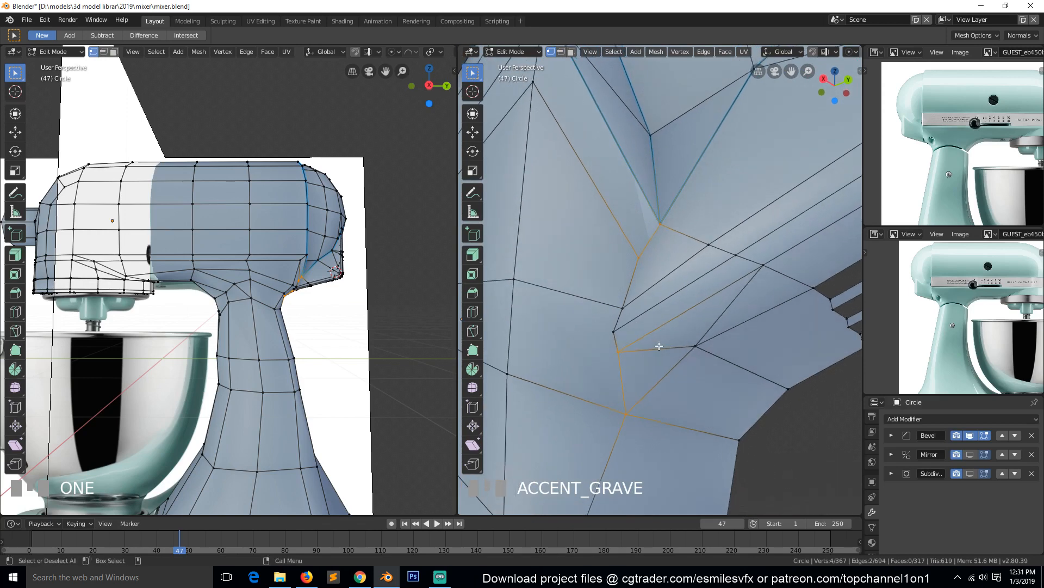
pyautogui.press('a')
pyautogui.scroll(-3, 659, 346)
pyautogui.scroll(3, 657, 347)
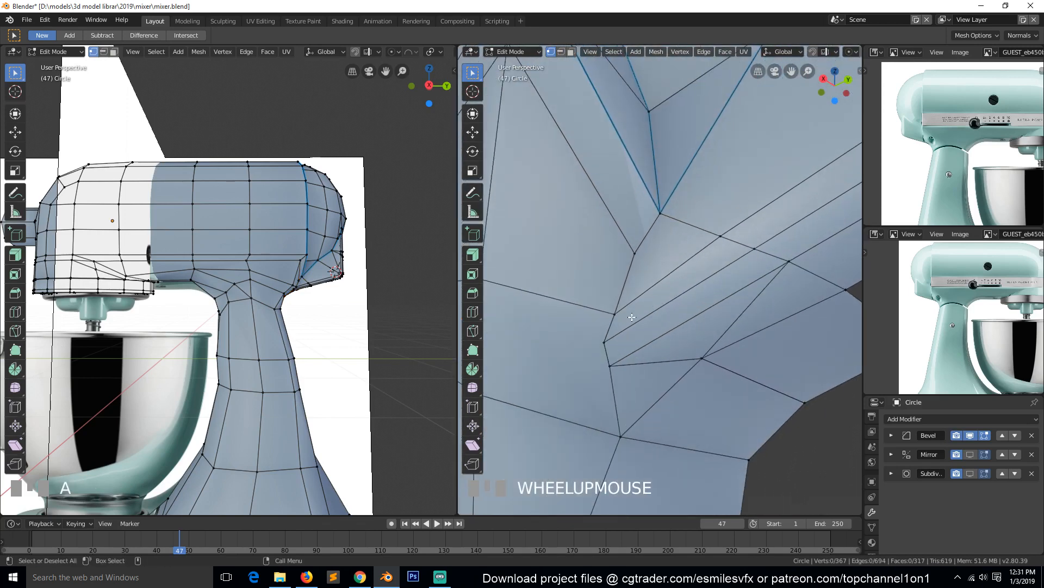
pyautogui.scroll(-1, 631, 318)
pyautogui.click(646, 261)
pyautogui.moveTo(646, 263); pyautogui.dragTo(686, 350, button='middle')
pyautogui.scroll(-3, 676, 308)
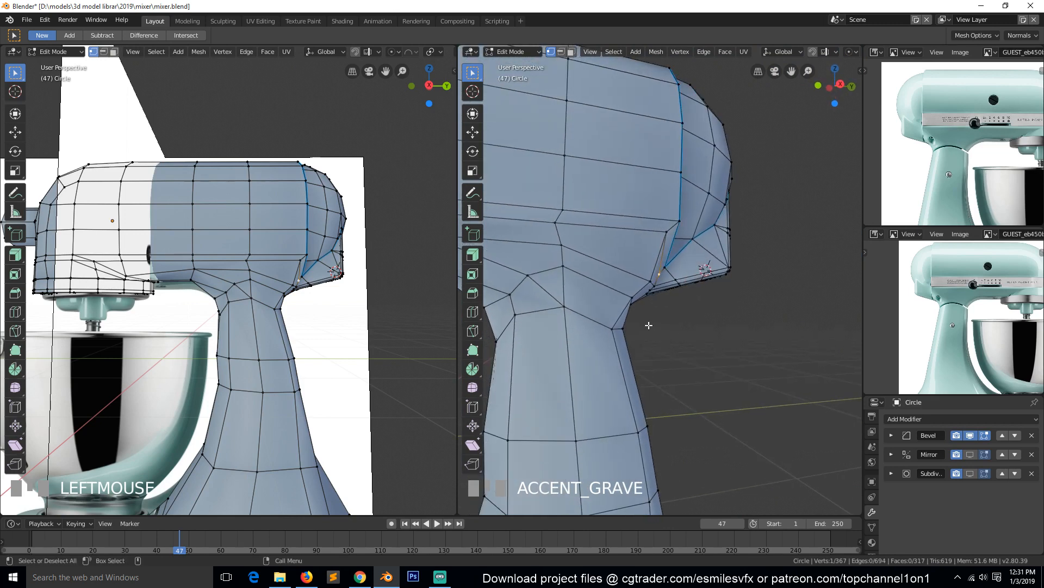
pyautogui.scroll(2, 644, 317)
pyautogui.moveTo(643, 315); pyautogui.dragTo(659, 266, button='middle')
pyautogui.hotkey('alt', 'a')
# Step: Merge the upper end vertex of the vent's lip into the vertex just below the seam's tip
pyautogui.scroll(2, 661, 284)
pyautogui.click(637, 295)
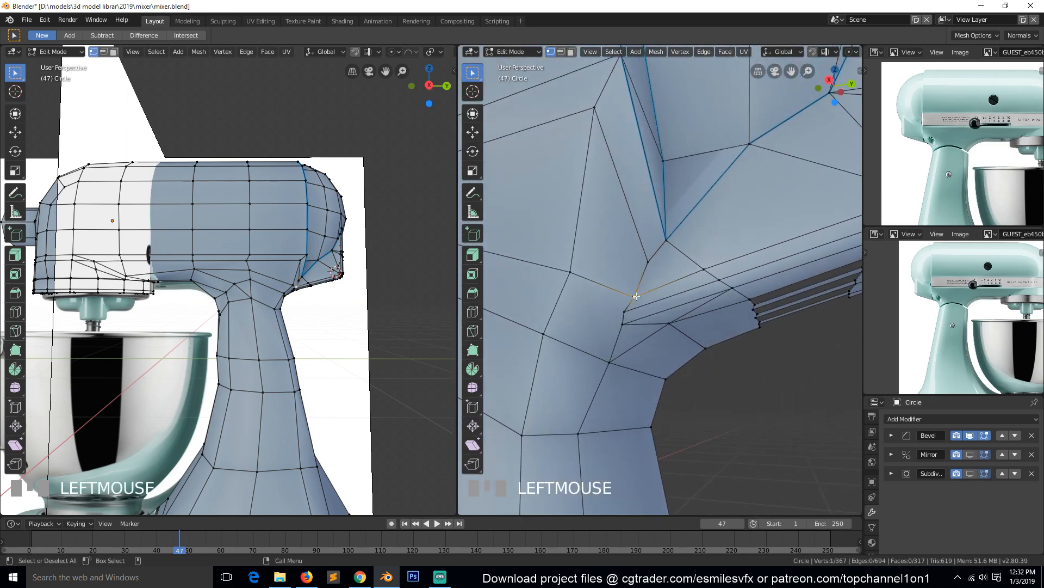
pyautogui.keyDown('shift'); pyautogui.click(656, 263); pyautogui.keyUp('shift')
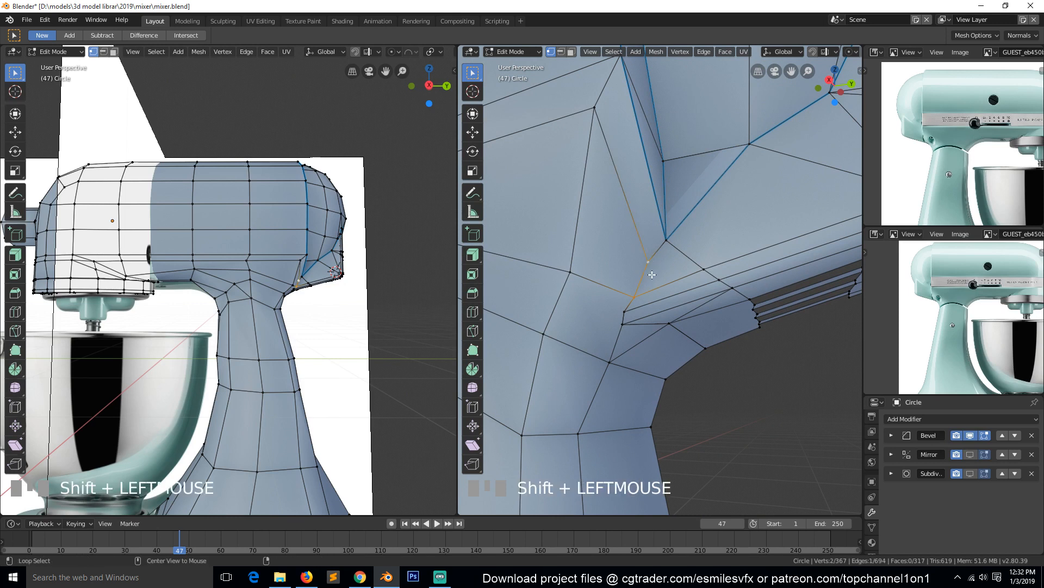
pyautogui.press('m')
pyautogui.click(651, 273)
pyautogui.hotkey('alt', 'a')
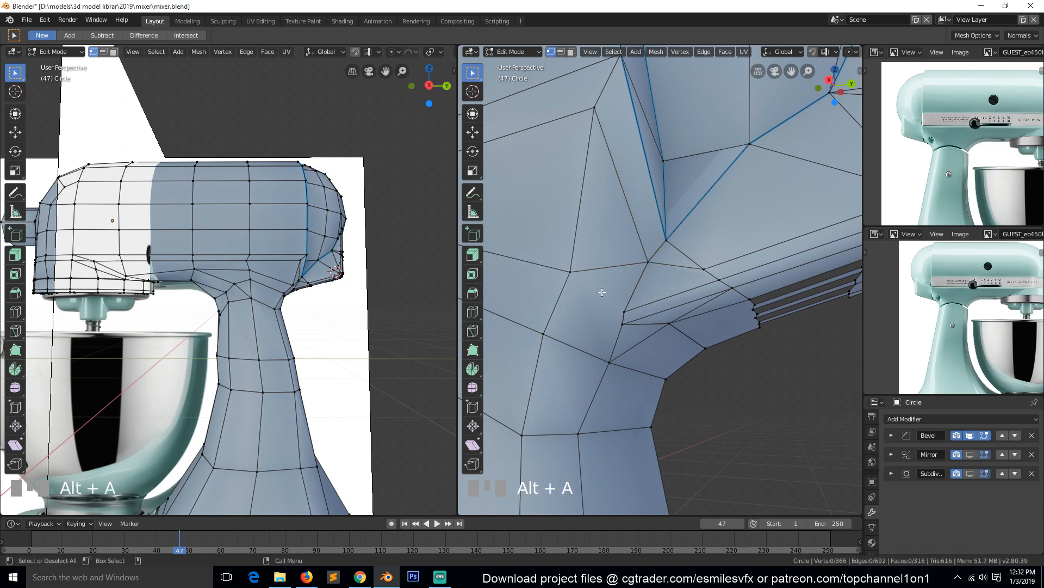
# Step: Connect the vertex on the head's side above the neck to the inner corner vertex of the vent's lip
pyautogui.click(576, 273)
pyautogui.keyDown('shift'); pyautogui.click(623, 313); pyautogui.keyUp('shift')
pyautogui.press('j')
pyautogui.hotkey('alt', 'a')
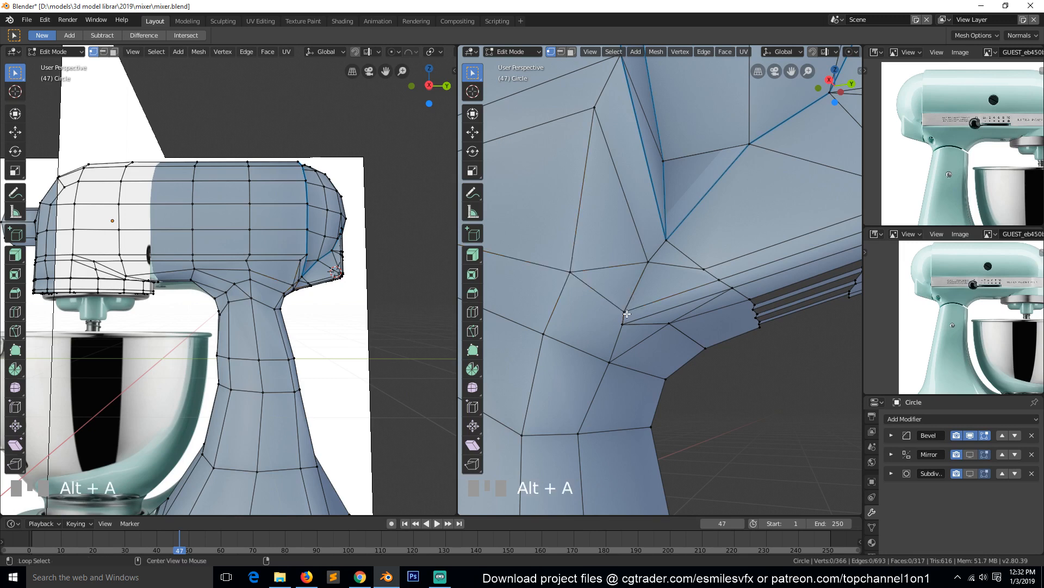
# Step: Dissolve the edge between the head's side vertex and the vertex below the seam's tip, and save the file
pyautogui.press('2')
pyautogui.hotkey('ctrl', 'x')
pyautogui.moveTo(653, 283); pyautogui.dragTo(682, 283, button='middle')
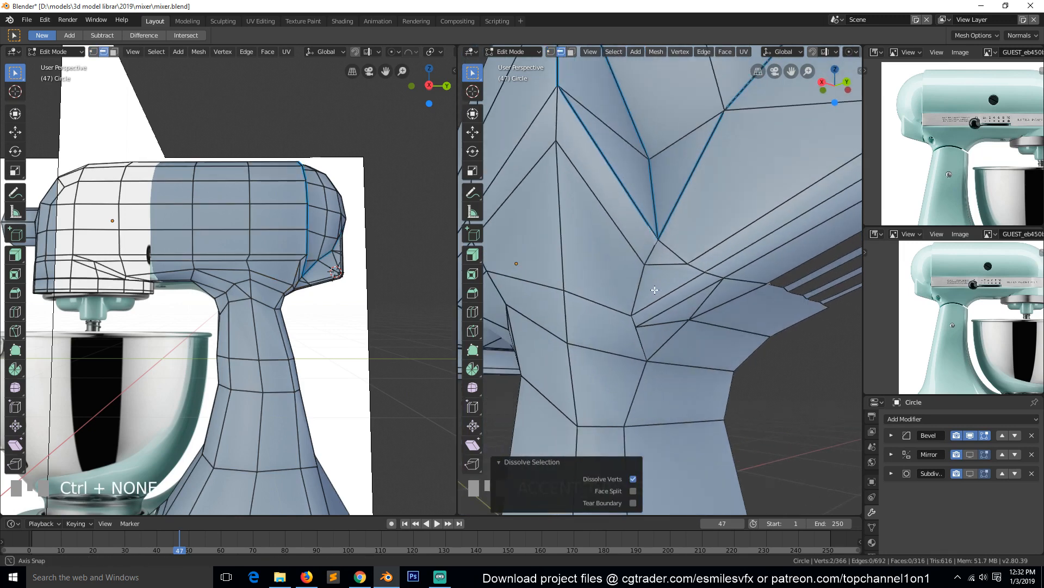
pyautogui.hotkey('ctrl', 's')
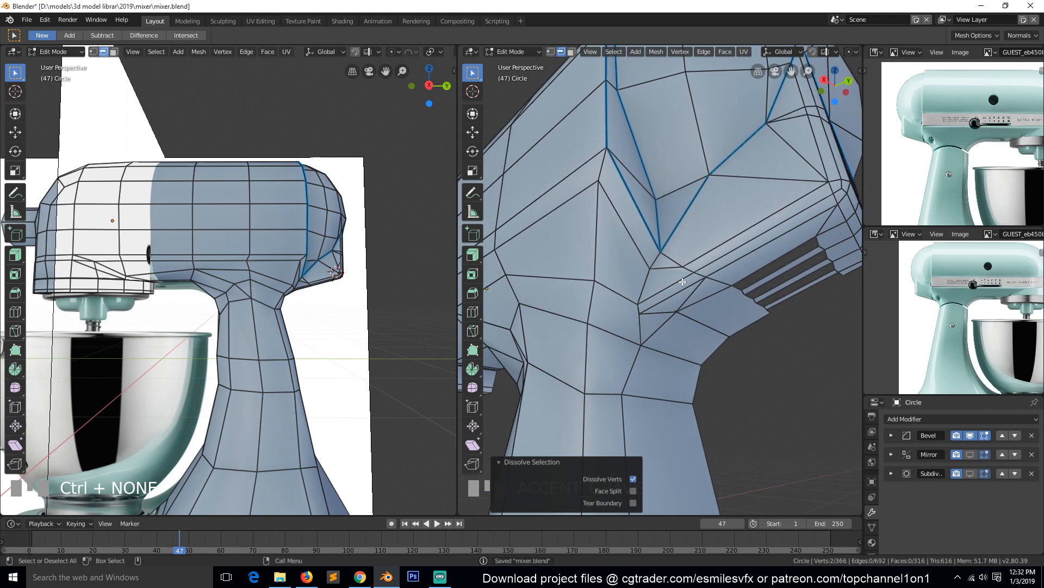
# Step: Merge the two neighbouring vertices on the edge from the seam's tip to the vent's lip at the last selected one
pyautogui.press('1')
pyautogui.click(680, 259)
pyautogui.keyDown('shift'); pyautogui.click(677, 256); pyautogui.keyUp('shift')
pyautogui.hotkey('alt', 'm')
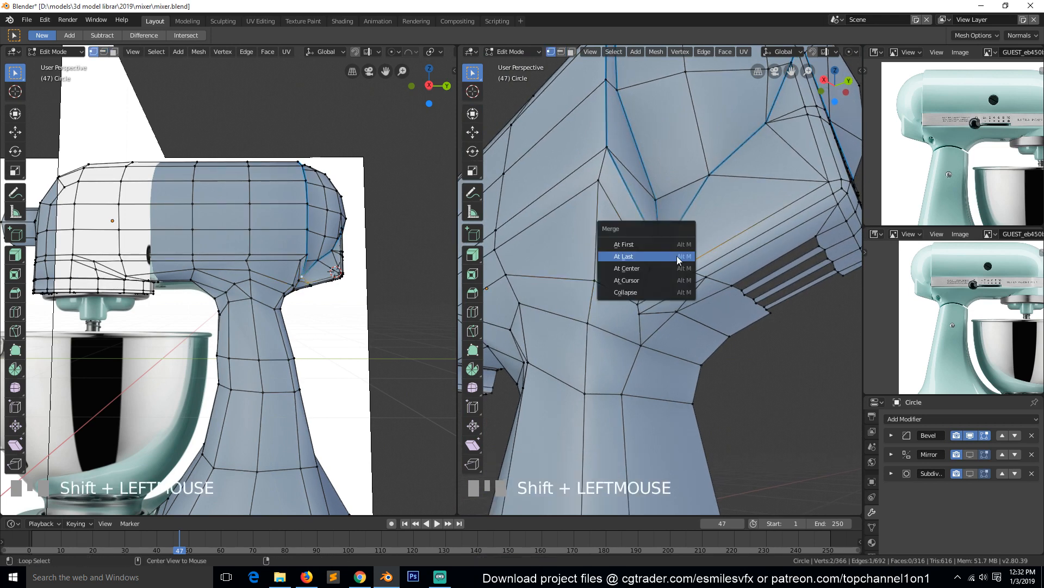
pyautogui.click(677, 255)
pyautogui.press('a')
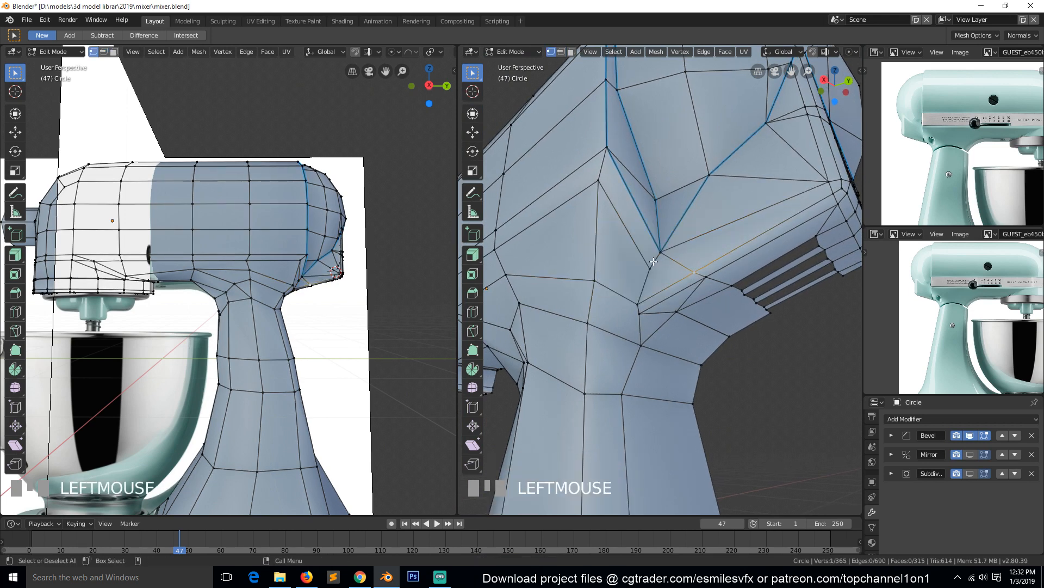
# Step: Connect the merged vertex on the vent's lip to the vertex just below the seam's tip
pyautogui.keyDown('shift'); pyautogui.click(665, 273); pyautogui.keyUp('shift')
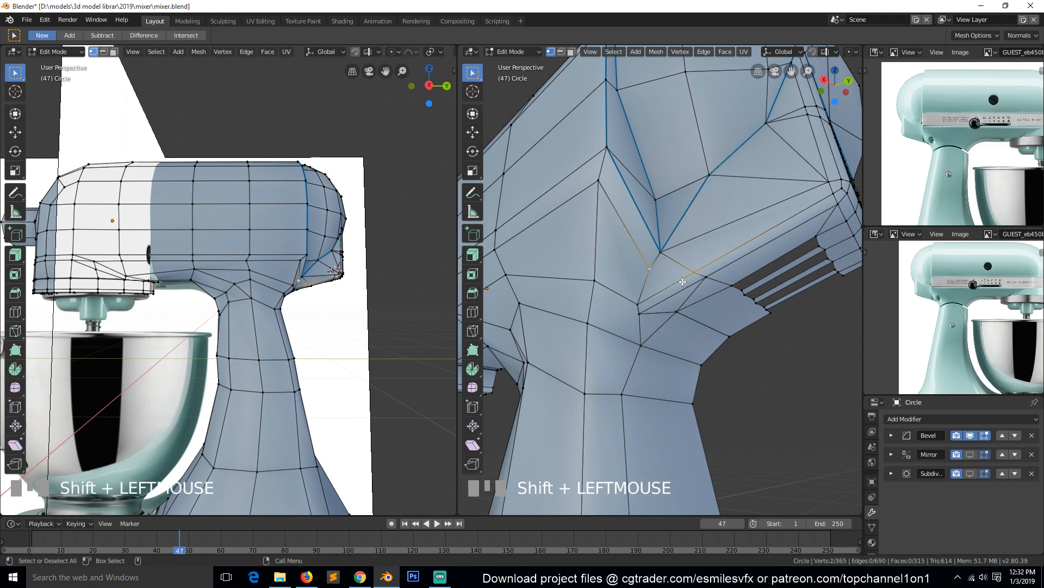
pyautogui.press('j')
pyautogui.press('a')
# Step: Connect the rear cap vertex above the seam's tip down to the vertex at the inner end of the vent slots
pyautogui.press('`')
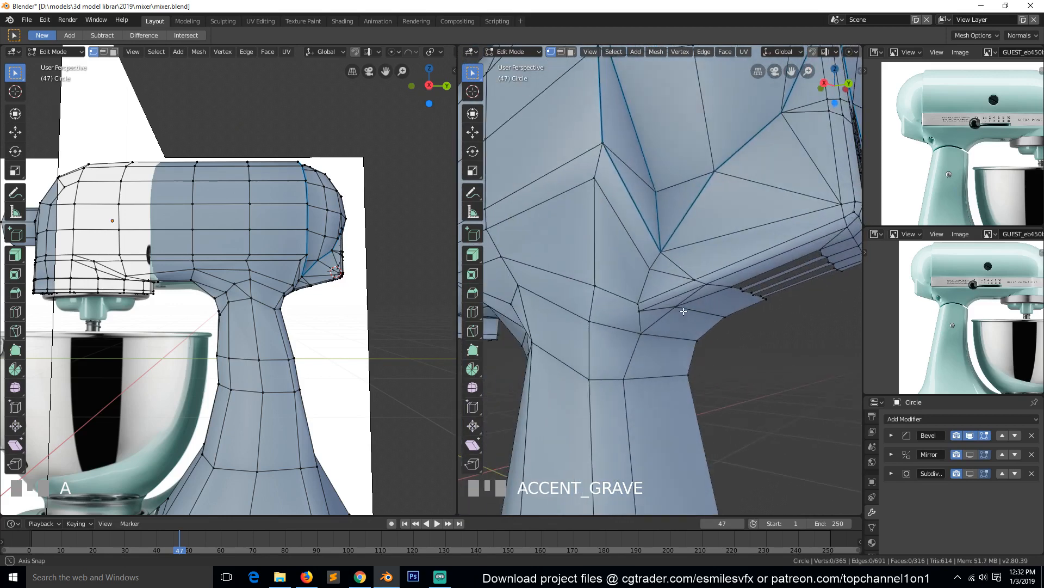
pyautogui.moveTo(684, 311); pyautogui.dragTo(679, 315, button='middle')
pyautogui.scroll(-2, 671, 287)
pyautogui.press('`')
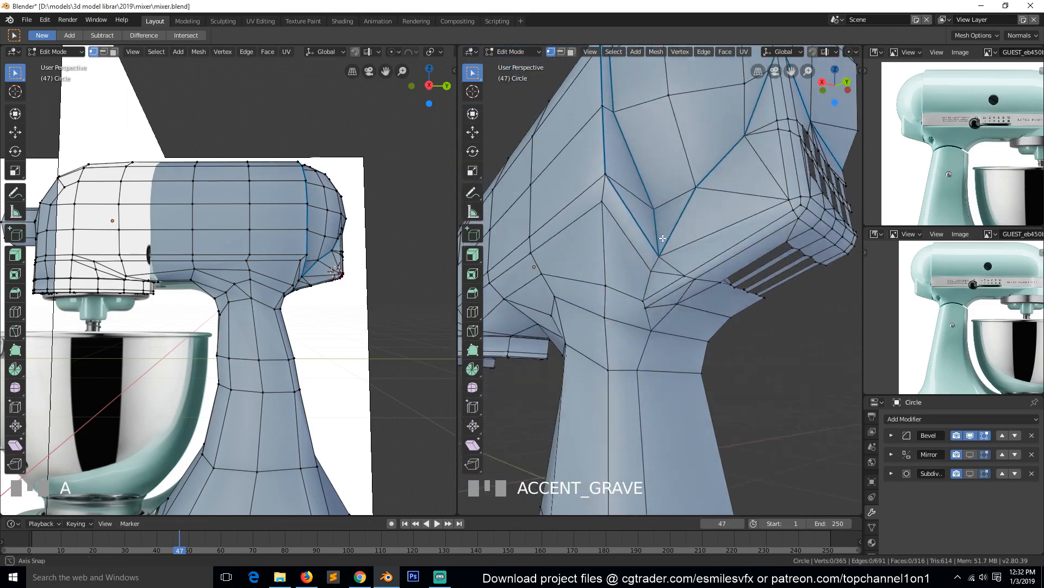
pyautogui.click(691, 188)
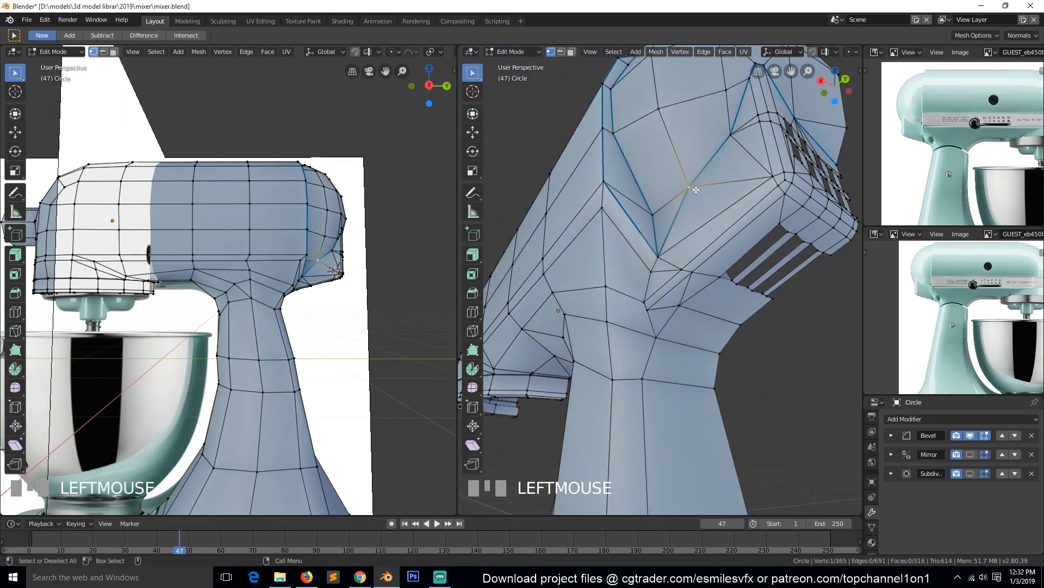
pyautogui.keyDown('shift'); pyautogui.click(721, 277); pyautogui.keyUp('shift')
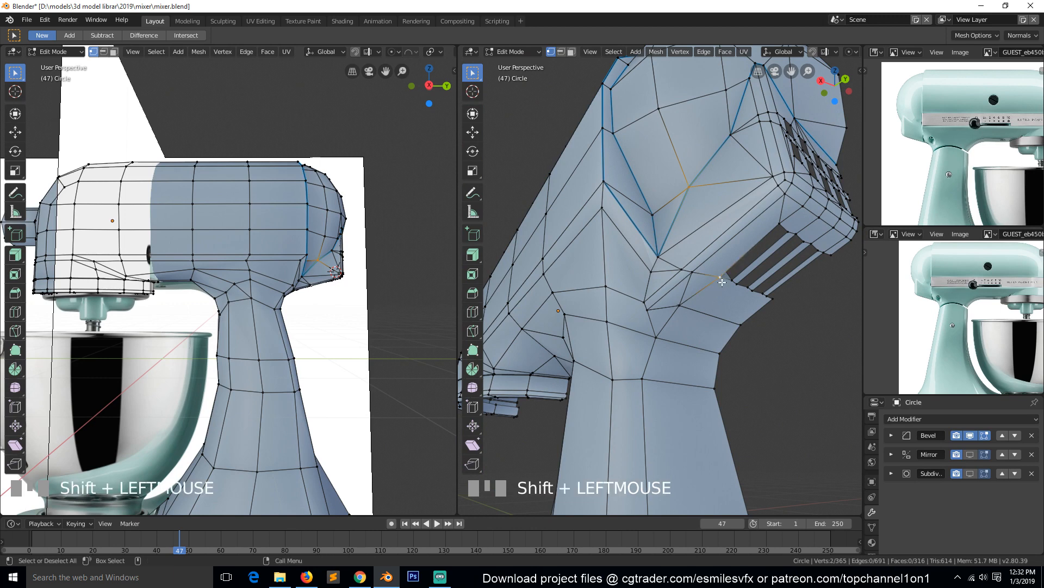
pyautogui.press('j')
pyautogui.press('a')
pyautogui.press('a')
# Step: Dissolve the bevel-weighted diagonal edge between the seam's tip and the nearest vertex on the rear cap
pyautogui.press('`')
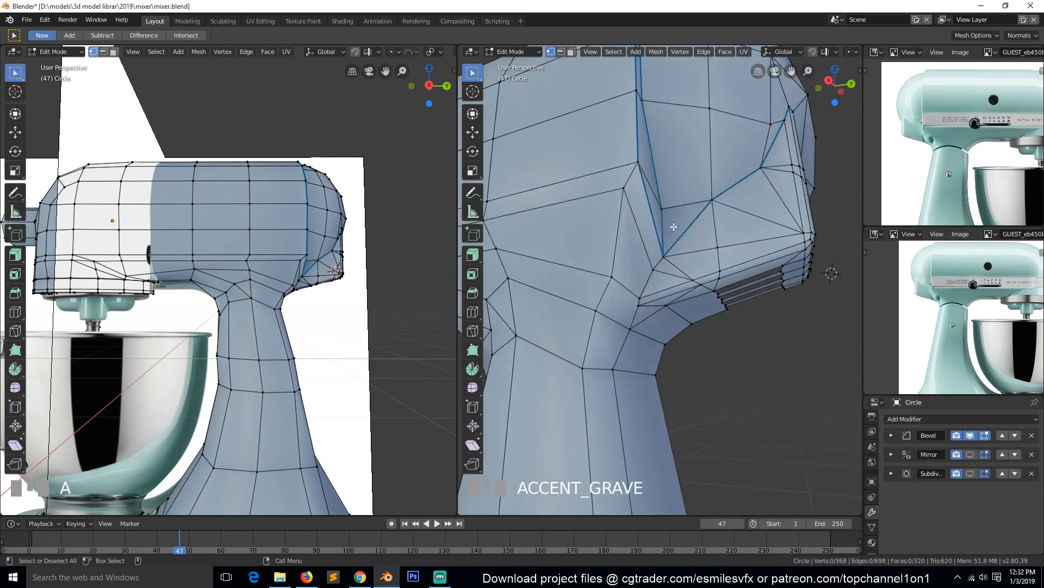
pyautogui.press('2')
pyautogui.click(693, 232)
pyautogui.hotkey('ctrl', 'x')
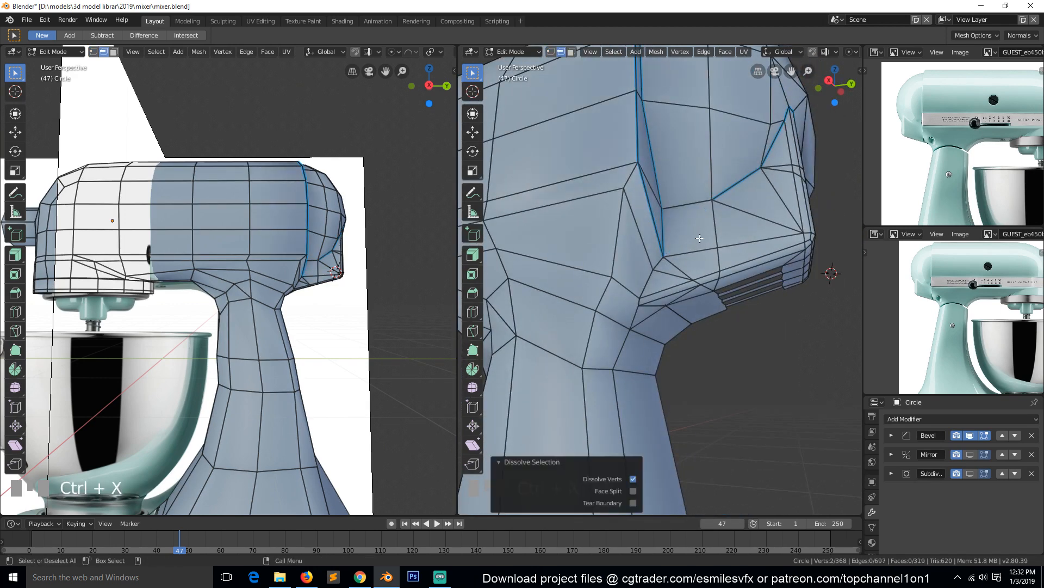
pyautogui.hotkey('ctrl', 'z')
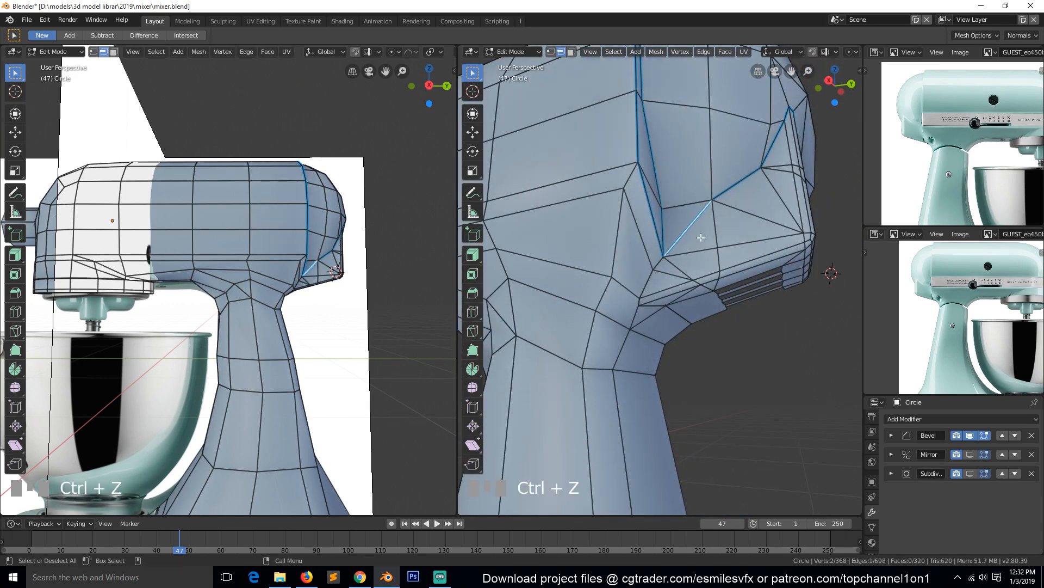
pyautogui.press('`')
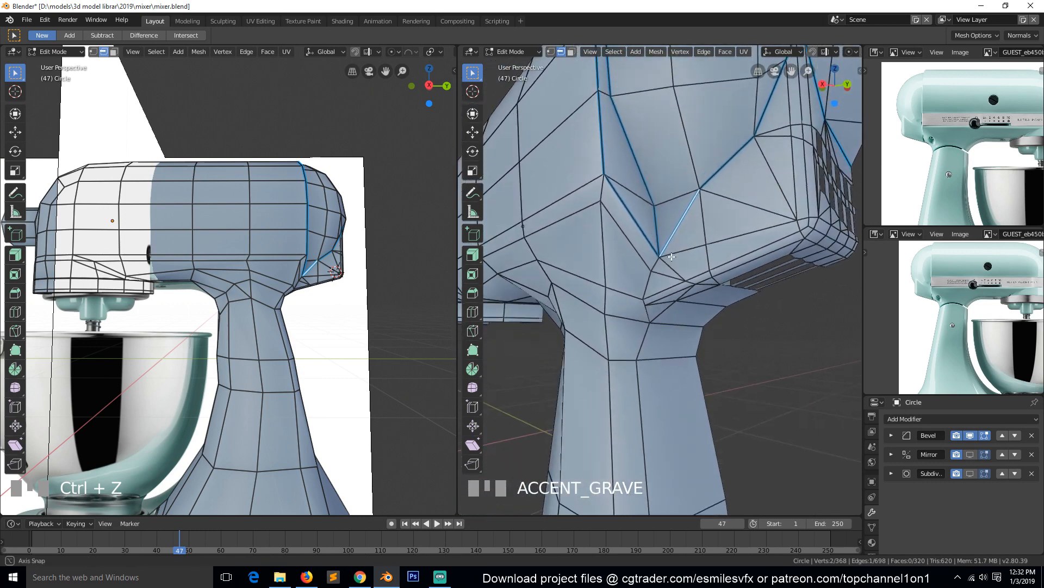
pyautogui.moveTo(653, 268); pyautogui.dragTo(690, 232, button='middle')
pyautogui.hotkey('ctrl', 'x')
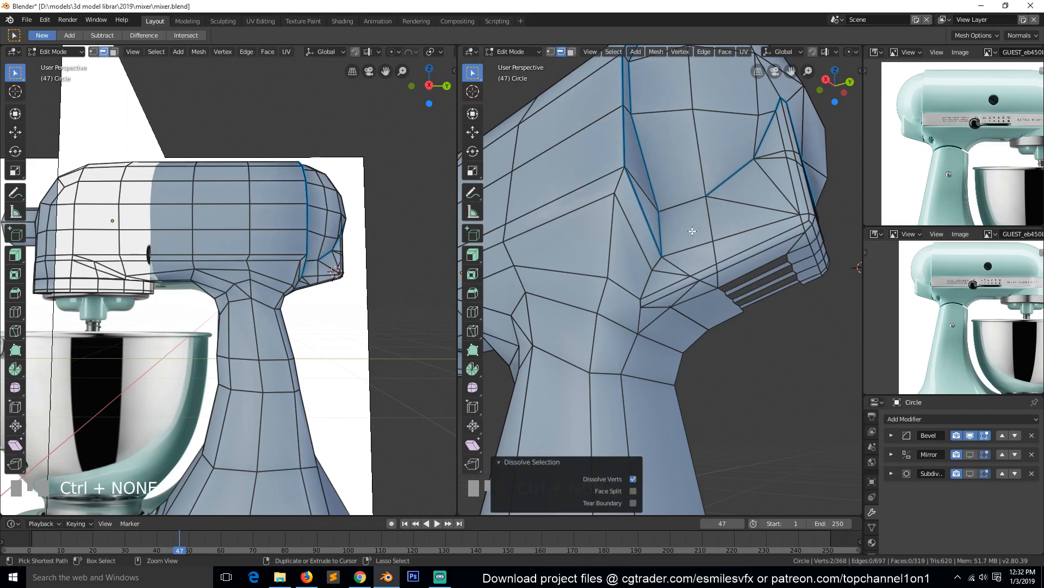
# Step: Give the unweighted edge linking the seam to the rear cap's weighted line a bevel weight of 1 and save the file
pyautogui.moveTo(692, 234); pyautogui.dragTo(676, 200, button='middle')
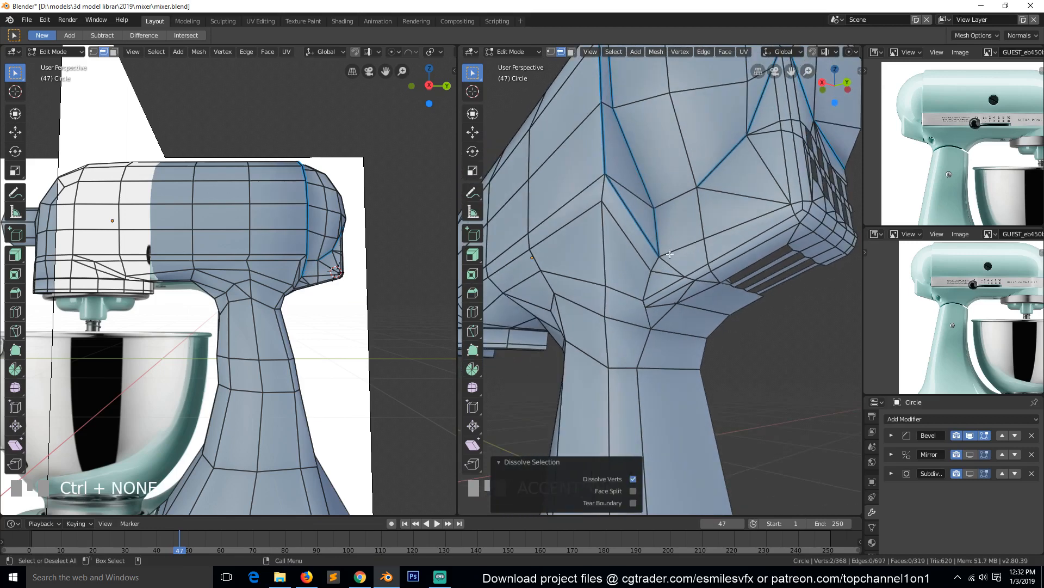
pyautogui.click(676, 198)
pyautogui.hotkey('ctrl', 'e')
pyautogui.click(698, 218)
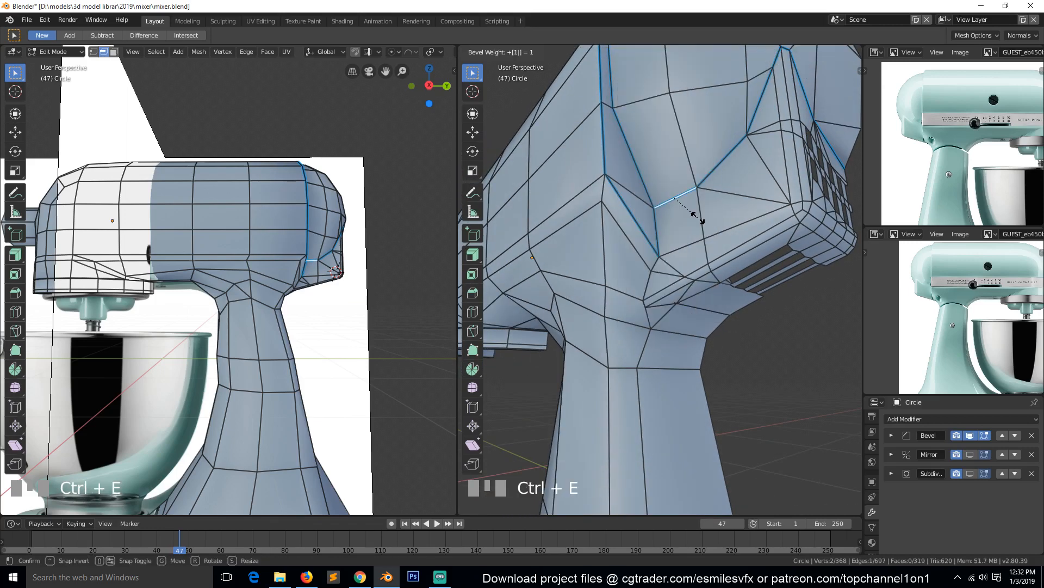
pyautogui.hotkey('alt', 'a')
pyautogui.moveTo(697, 218); pyautogui.dragTo(752, 303, button='middle')
pyautogui.hotkey('ctrl', 's')
# Step: Set the bevel weight of the two parallel lengthwise edge runs along the head's lower side to 1
pyautogui.scroll(-4, 701, 297)
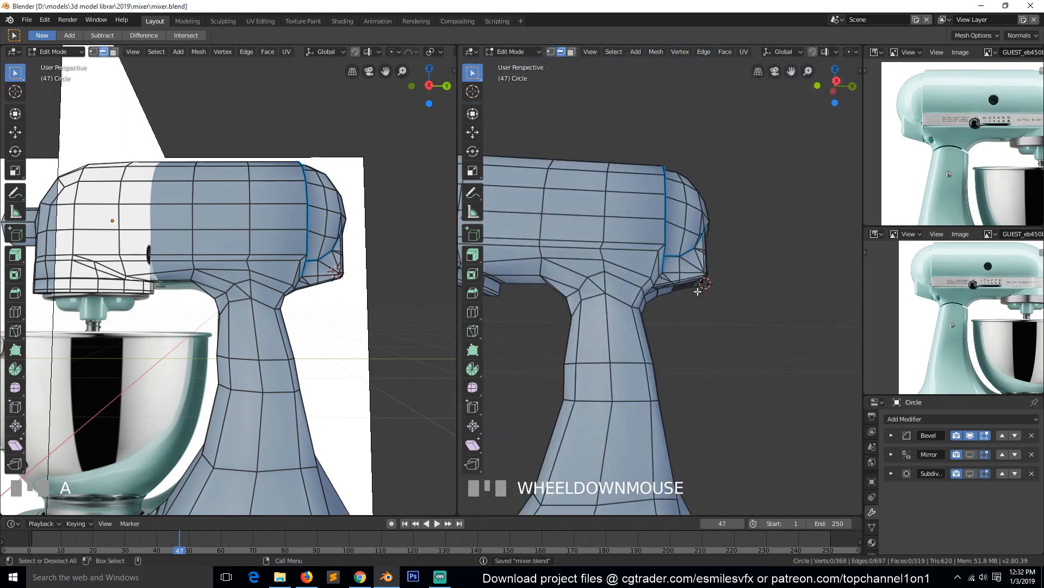
pyautogui.keyDown('alt'); pyautogui.keyDown('shift'); pyautogui.click(642, 245); pyautogui.keyUp('shift'); pyautogui.keyUp('alt')
pyautogui.hotkey('ctrl', 'e')
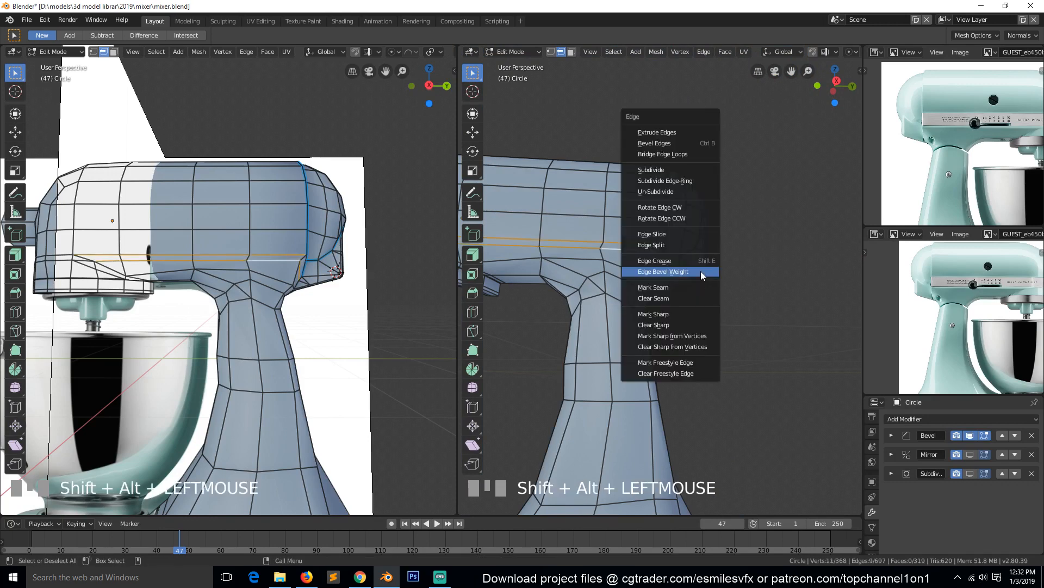
pyautogui.click(700, 271)
pyautogui.write('1')
pyautogui.click(701, 272)
pyautogui.scroll(4, 700, 274)
pyautogui.press('a')
# Step: Set a bevel weight of 1 on the two edges running down from the seam's tip toward the neck
pyautogui.moveTo(699, 274); pyautogui.dragTo(671, 285, button='middle')
pyautogui.scroll(3, 671, 285)
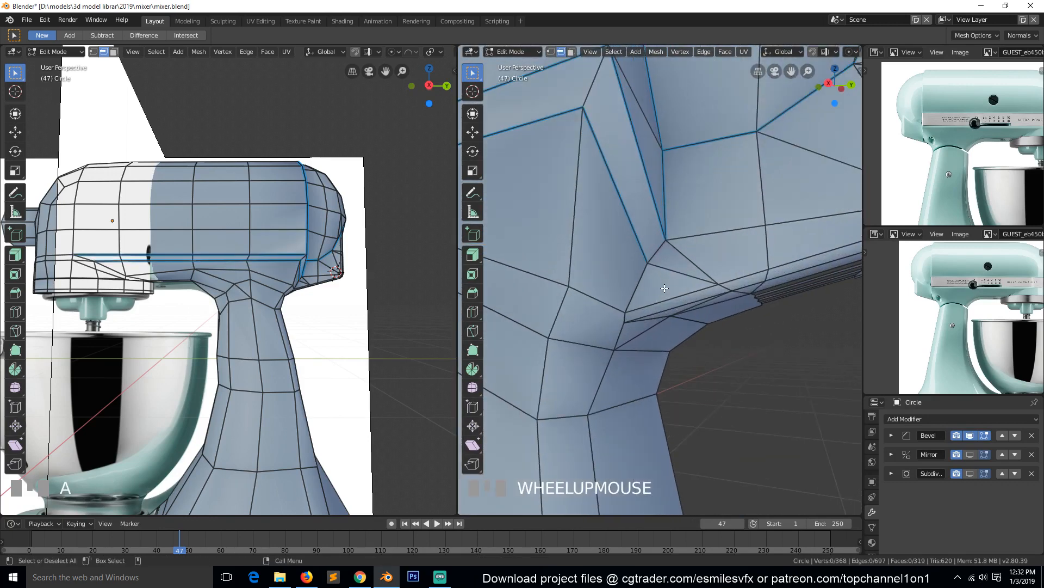
pyautogui.keyDown('alt'); pyautogui.keyDown('shift'); pyautogui.click(657, 251); pyautogui.keyUp('shift'); pyautogui.keyUp('alt')
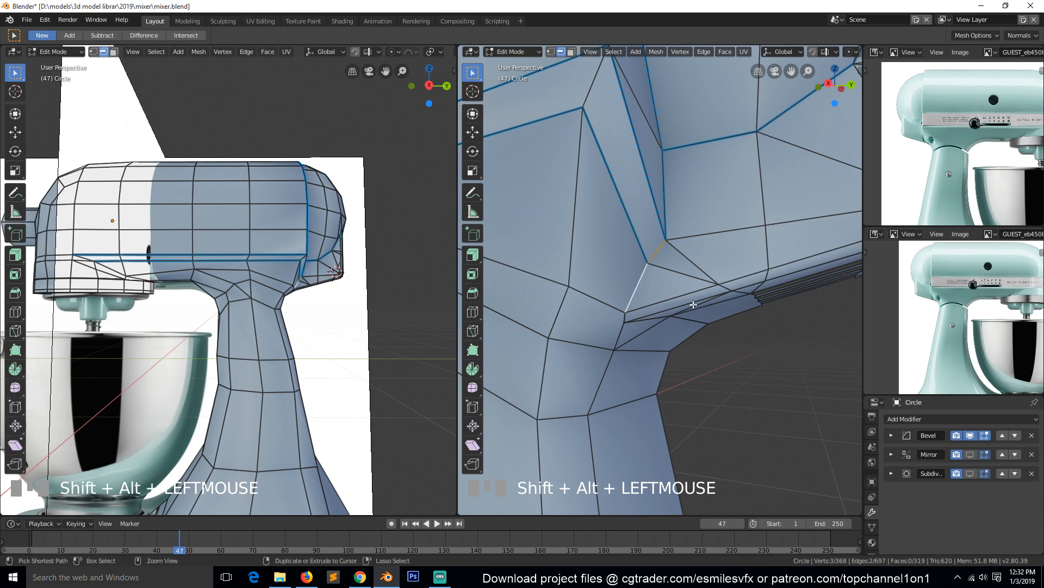
pyautogui.hotkey('ctrl', 'e')
pyautogui.click(693, 304)
pyautogui.write('1')
pyautogui.click(693, 304)
pyautogui.press('a')
# Step: Dissolve the short edge from the weighted vertex below the seam's tip to the vent's lip, and save the file
pyautogui.moveTo(711, 320); pyautogui.dragTo(681, 307, button='middle')
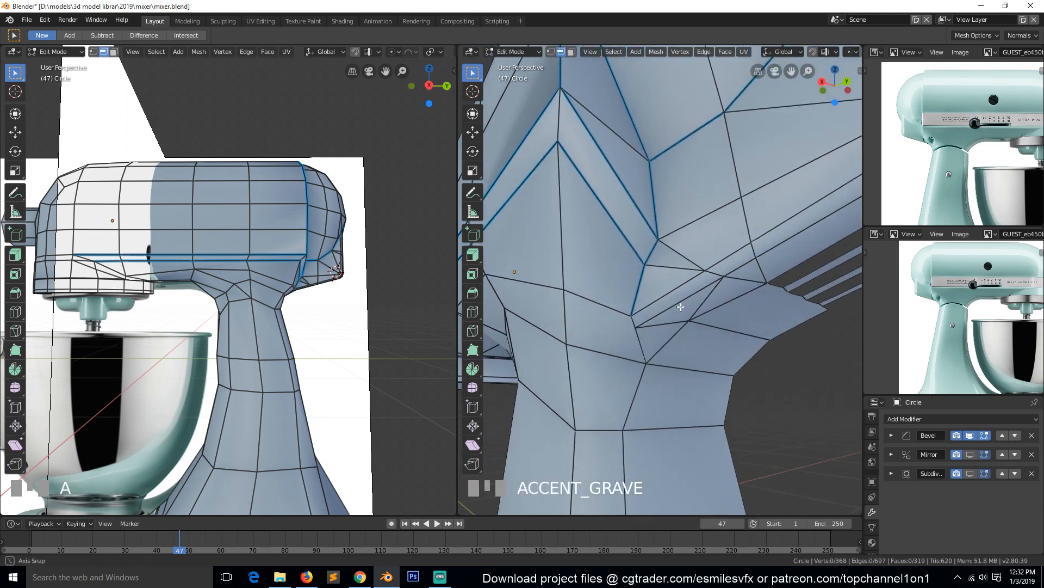
pyautogui.press('1')
pyautogui.press('2')
pyautogui.click(677, 266)
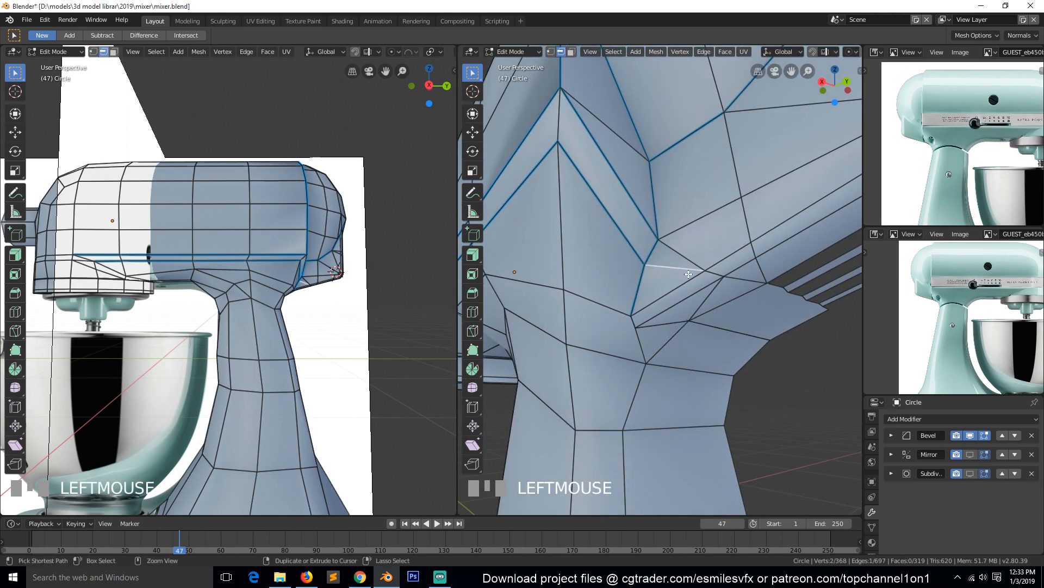
pyautogui.hotkey('ctrl', 'x')
pyautogui.scroll(-1, 722, 340)
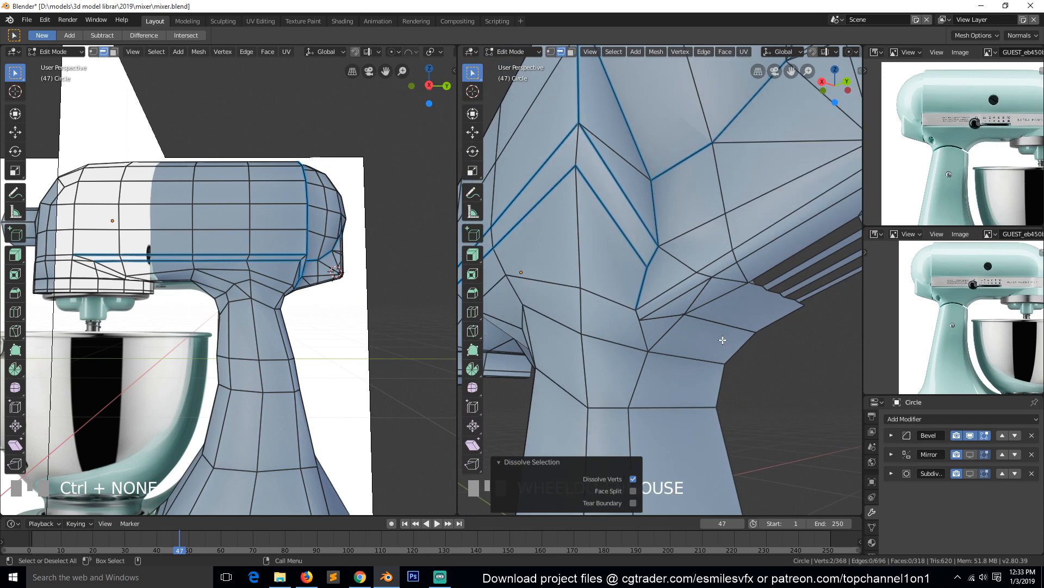
pyautogui.hotkey('ctrl', 's')
# Step: Slide the underside vertex near the neck slightly along its edge and dissolve the edge joining it to the vent's lip
pyautogui.moveTo(723, 340); pyautogui.dragTo(662, 319, button='middle')
pyautogui.press('1')
pyautogui.click(643, 329)
pyautogui.press('`')
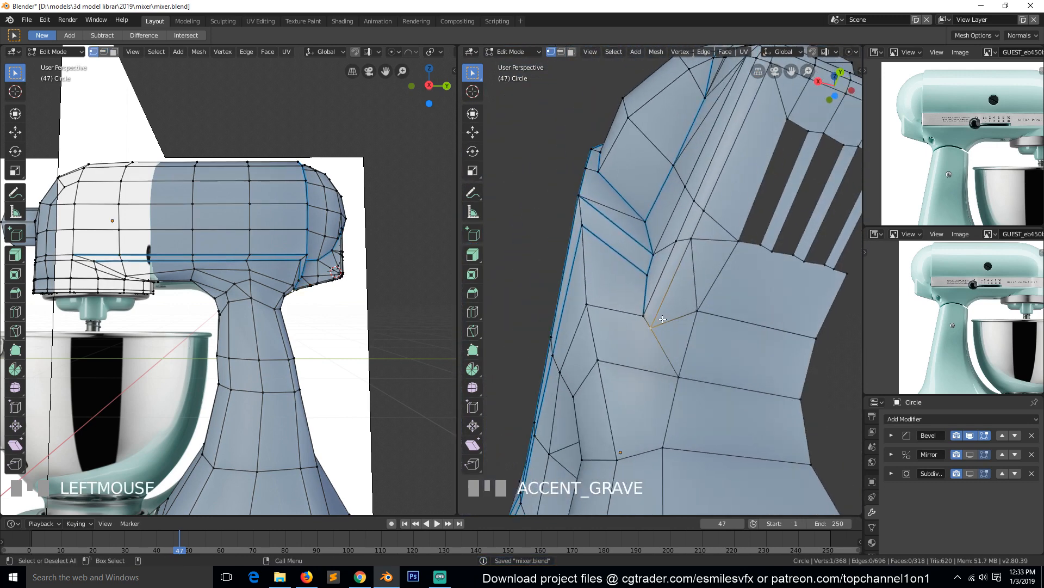
pyautogui.press('g')
pyautogui.press('g')
pyautogui.click(711, 305)
pyautogui.press('2')
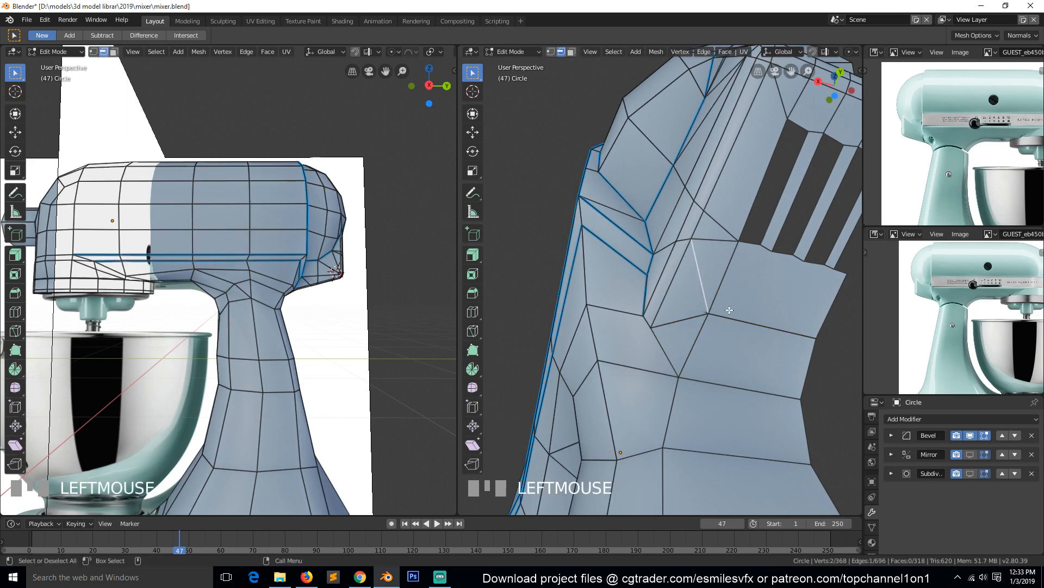
pyautogui.hotkey('ctrl', 'x')
# Step: Dissolve the three edges running from the seam's tip across the lip to the inner end of the vent slots
pyautogui.press('`')
pyautogui.moveTo(777, 323); pyautogui.dragTo(754, 333, button='middle')
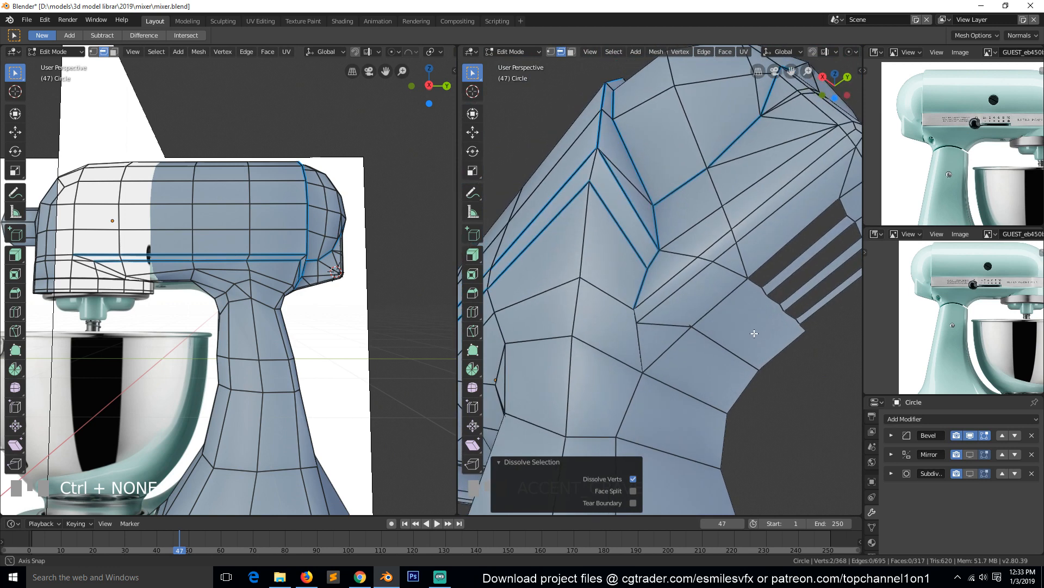
pyautogui.scroll(-1, 750, 308)
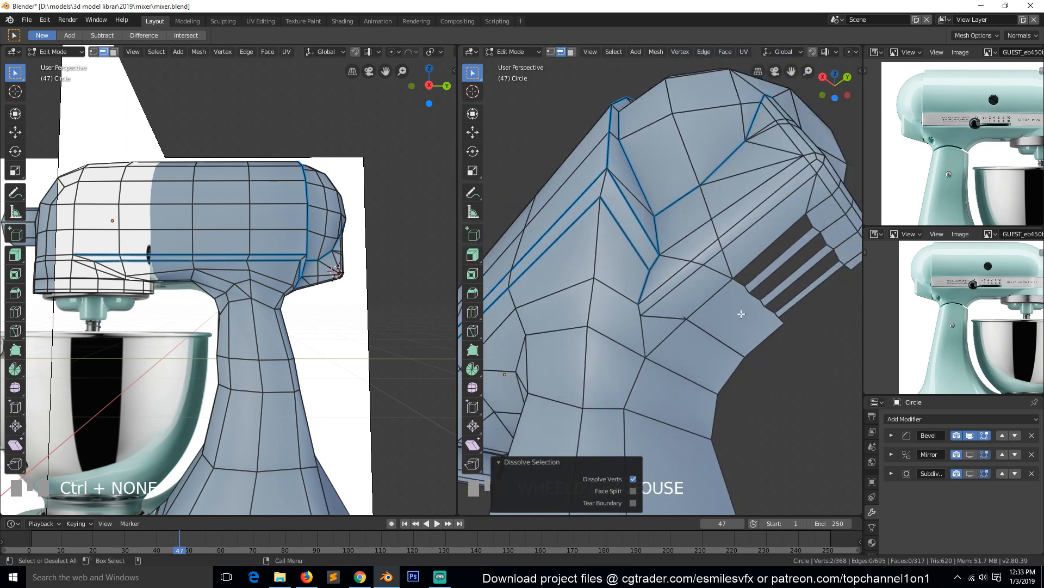
pyautogui.press('1')
pyautogui.press('2')
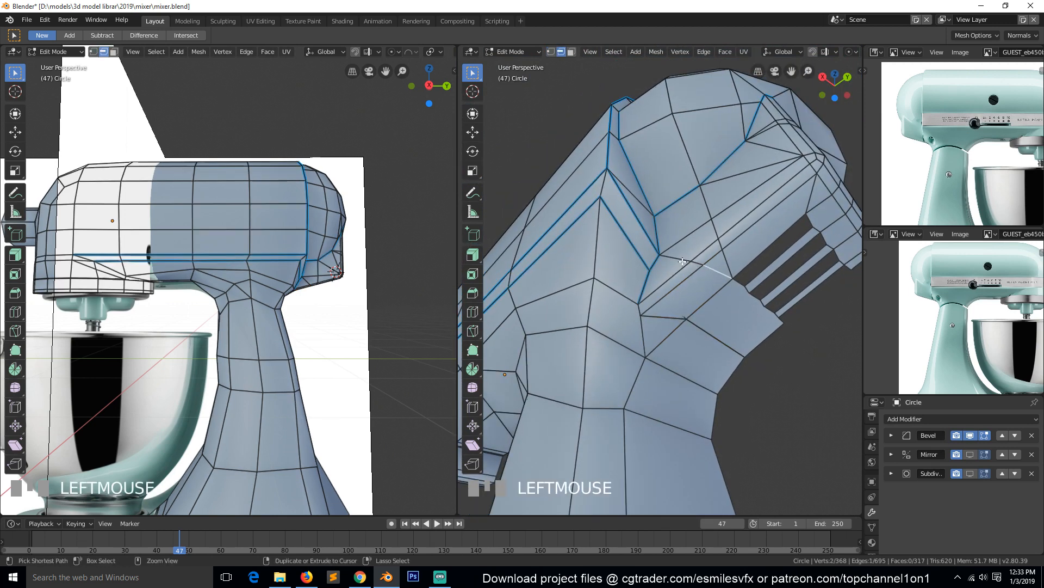
pyautogui.keyDown('ctrl'); pyautogui.click(683, 262); pyautogui.keyUp('ctrl')
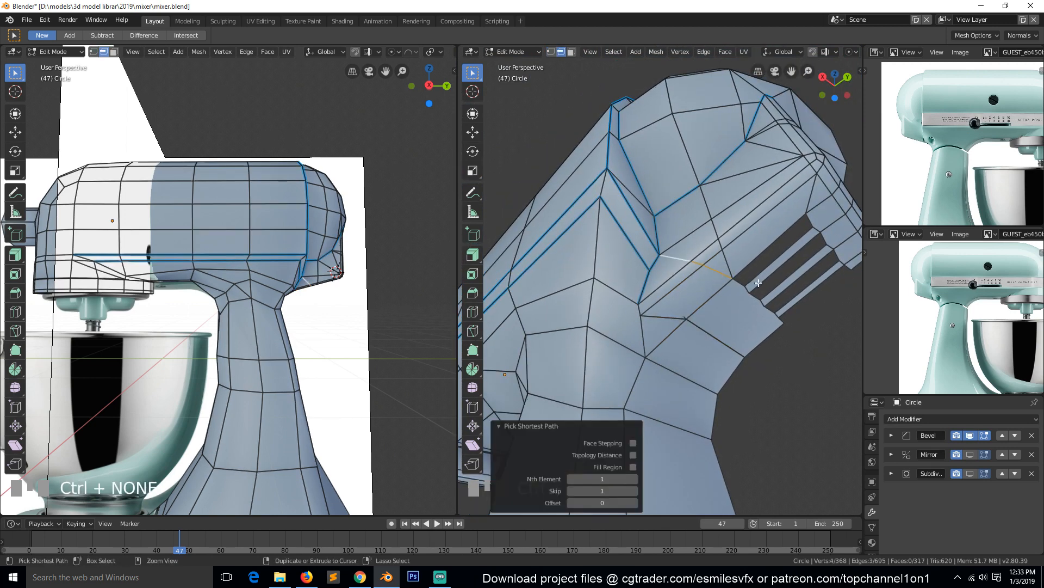
pyautogui.hotkey('ctrl', 'x')
# Step: Try to connect the weighted vertex below the seam's tip to the underside vertex near the vent slots
pyautogui.moveTo(716, 291); pyautogui.dragTo(660, 270, button='middle')
pyautogui.press('1')
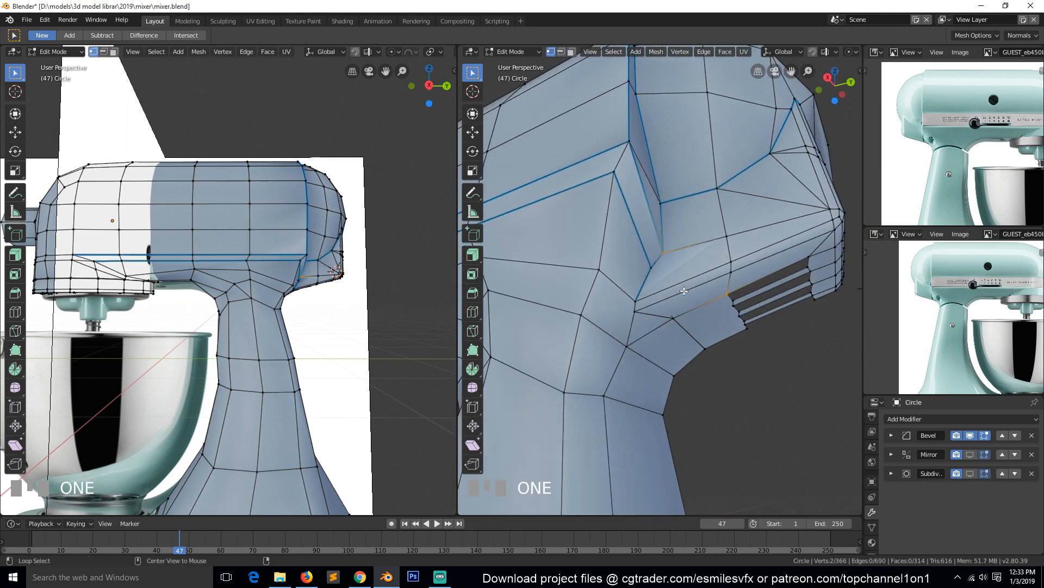
pyautogui.hotkey('alt', 'a')
pyautogui.click(661, 270)
pyautogui.keyDown('ctrl'); pyautogui.click(677, 319); pyautogui.keyUp('ctrl')
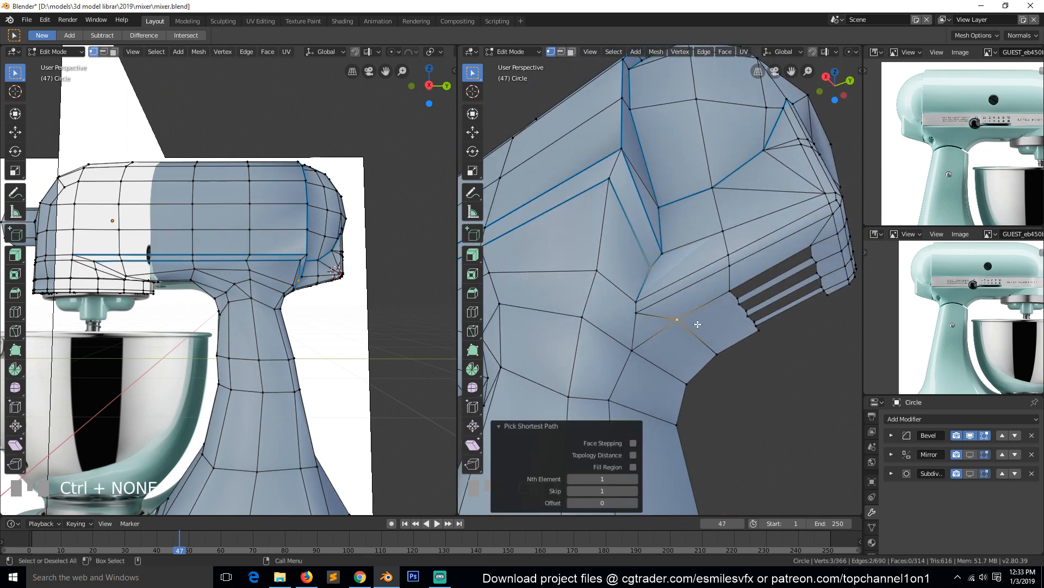
pyautogui.press('g')
pyautogui.rightClick(696, 315)
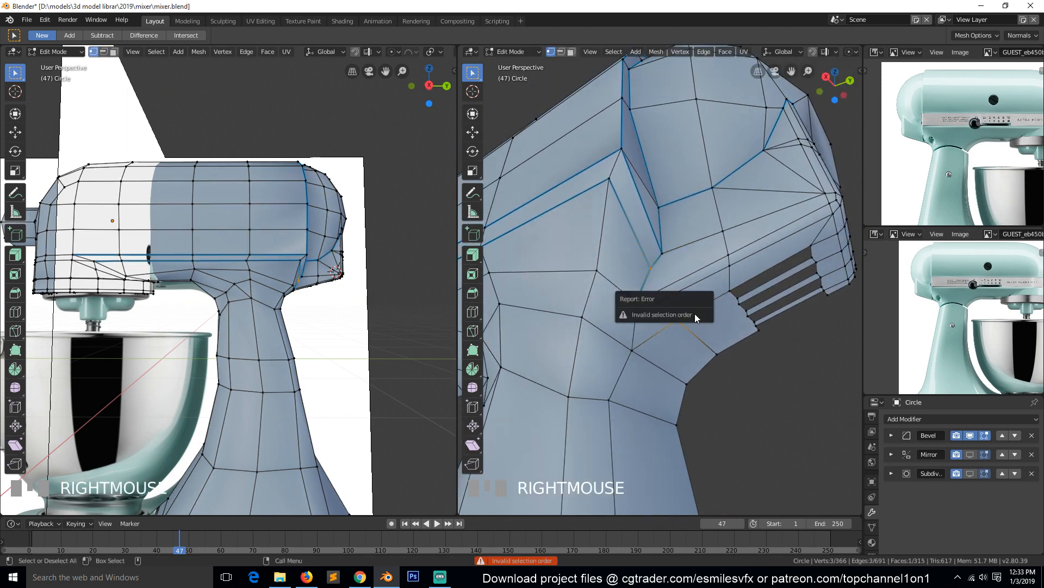
pyautogui.hotkey('alt', 'a')
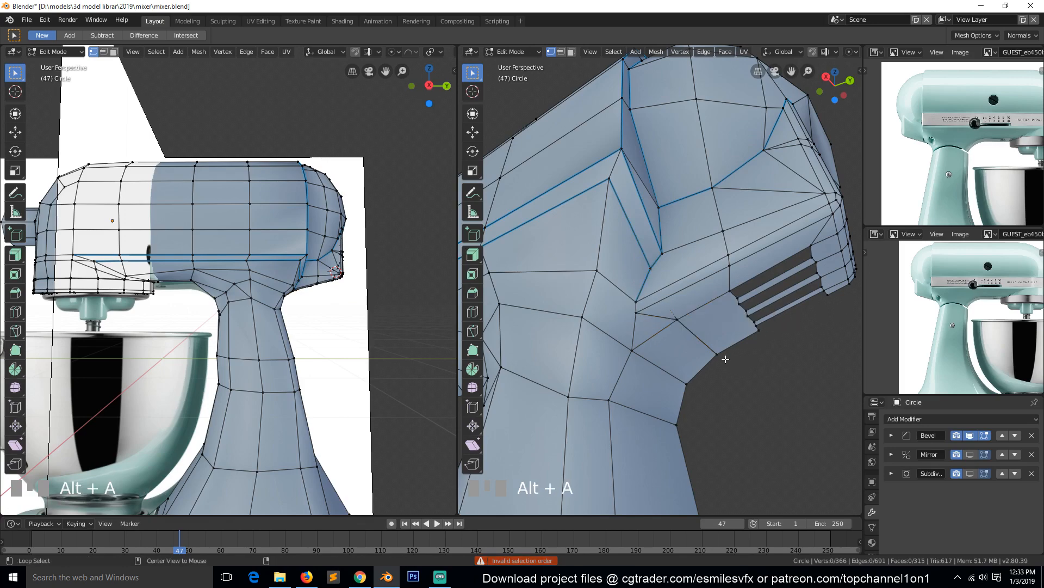
# Step: Delete the three vertices of the stray flap on the inside of the mesh beside the vent slots
pyautogui.press('`')
pyautogui.moveTo(725, 359); pyautogui.dragTo(460, 409, button='middle')
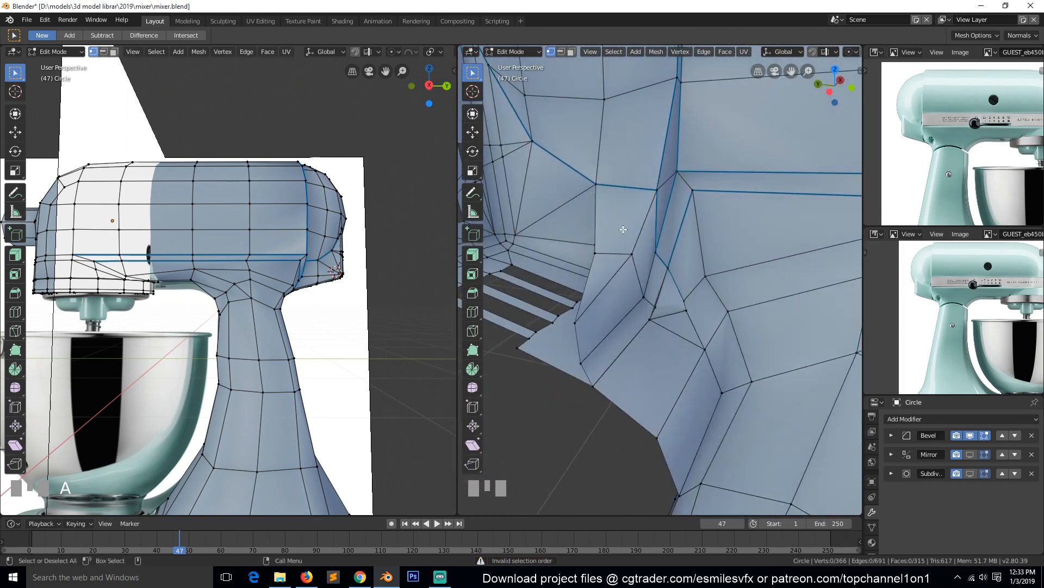
pyautogui.keyDown('ctrl'); pyautogui.click(578, 321); pyautogui.keyUp('ctrl')
pyautogui.keyDown('shift'); pyautogui.click(598, 252); pyautogui.keyUp('shift')
pyautogui.press('x')
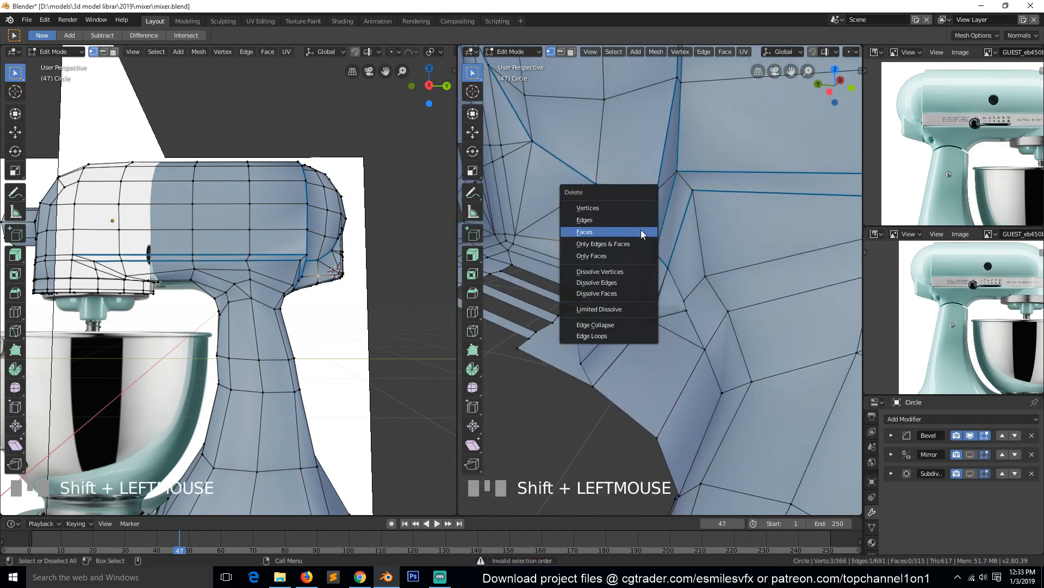
pyautogui.hotkey('ctrl', 'z')
pyautogui.keyDown('shift'); pyautogui.click(595, 254); pyautogui.keyUp('shift')
pyautogui.press('x')
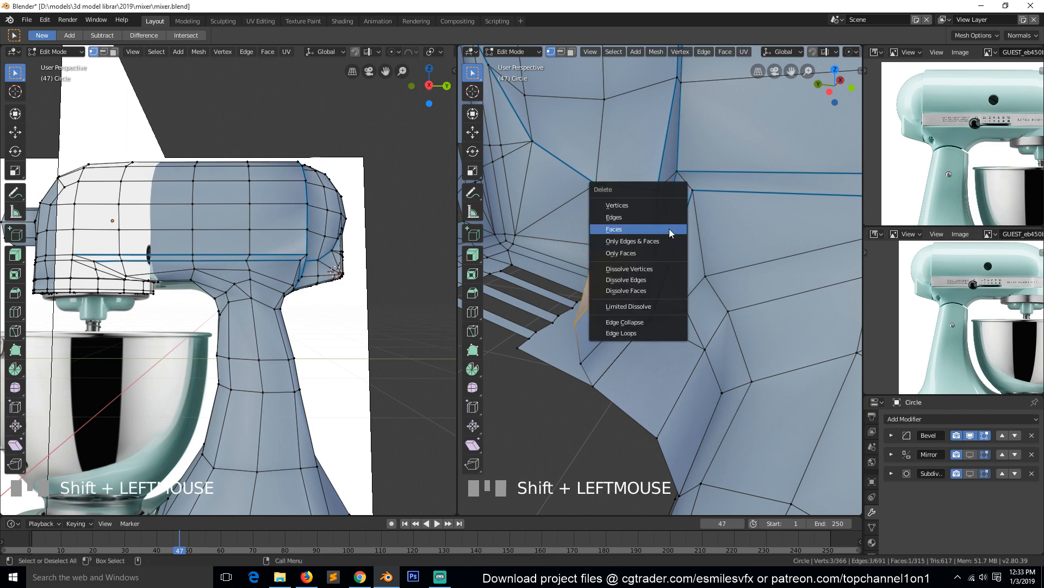
pyautogui.click(667, 204)
# Step: Delete the two remaining flap vertices between the seam's lower end and the underside, inside the mesh
pyautogui.press('`')
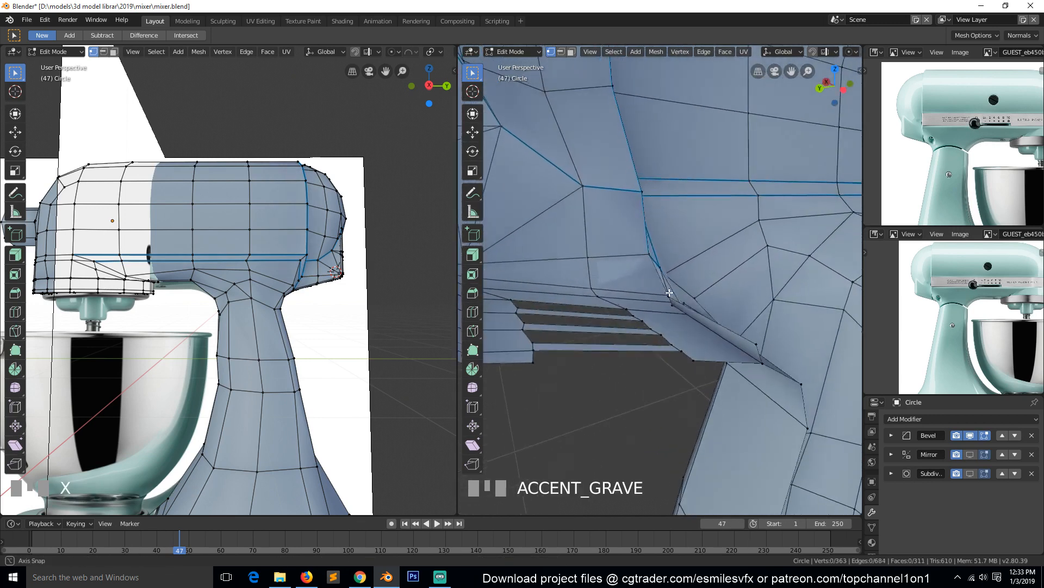
pyautogui.click(675, 297)
pyautogui.press('`')
pyautogui.keyDown('ctrl'); pyautogui.click(606, 351); pyautogui.keyUp('ctrl')
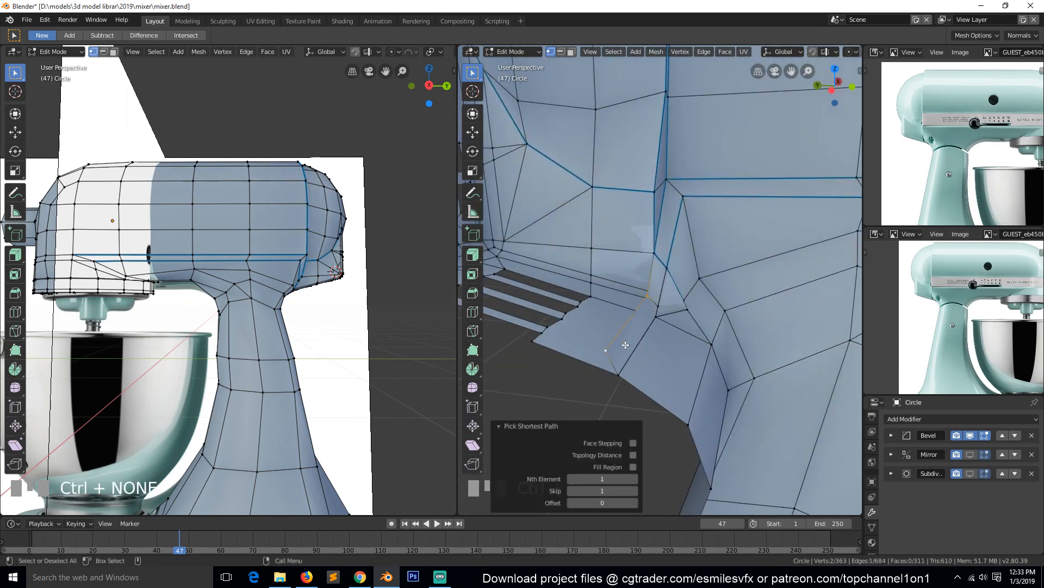
pyautogui.press('x')
pyautogui.click(648, 331)
# Step: Delete the last stray geometry at the lower end of the weighted seam above the neck
pyautogui.press('`')
pyautogui.moveTo(720, 339); pyautogui.dragTo(683, 362, button='middle')
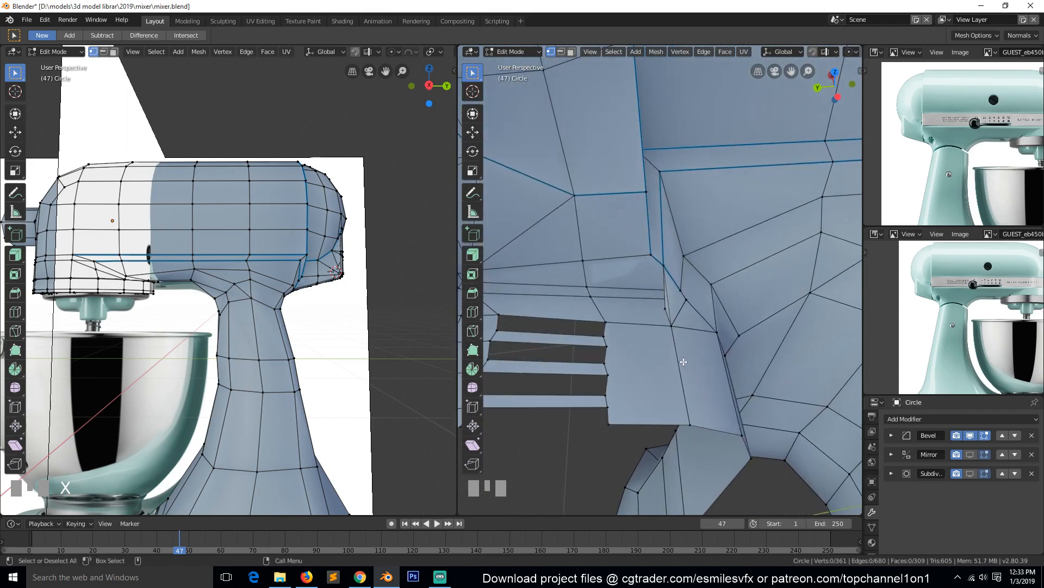
pyautogui.press('x')
pyautogui.click(670, 308)
pyautogui.moveTo(669, 308); pyautogui.dragTo(859, 234, button='middle')
pyautogui.press('2')
pyautogui.press('`')
pyautogui.press('x')
pyautogui.click(660, 320)
pyautogui.press('`')
pyautogui.press('1')
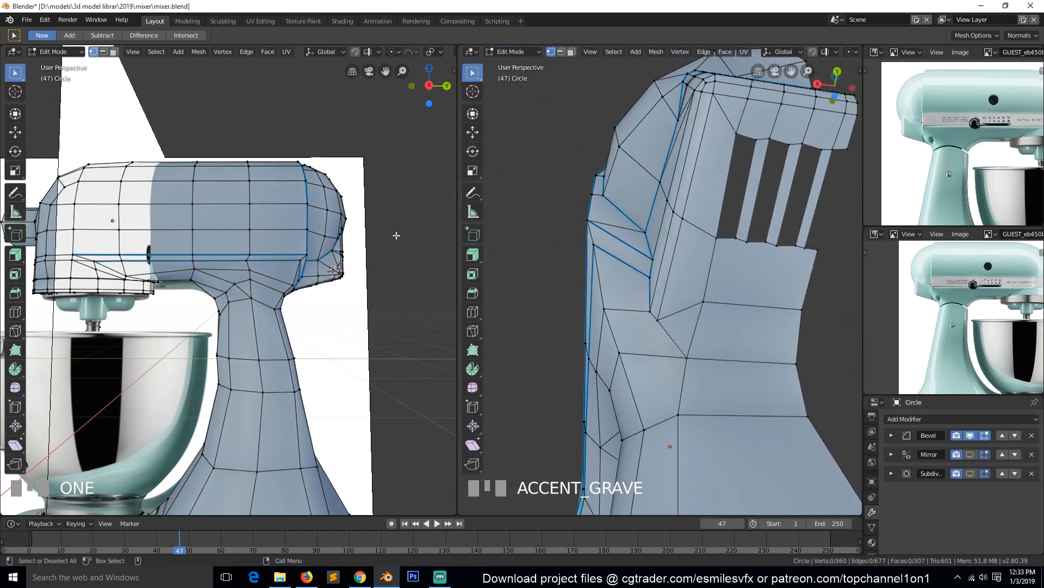
# Step: Connect the vertex just below the weighted seam's lower end straight down to the vertex at the top of the neck
pyautogui.moveTo(655, 362); pyautogui.dragTo(703, 398, button='middle')
pyautogui.scroll(-2, 675, 363)
pyautogui.press('`')
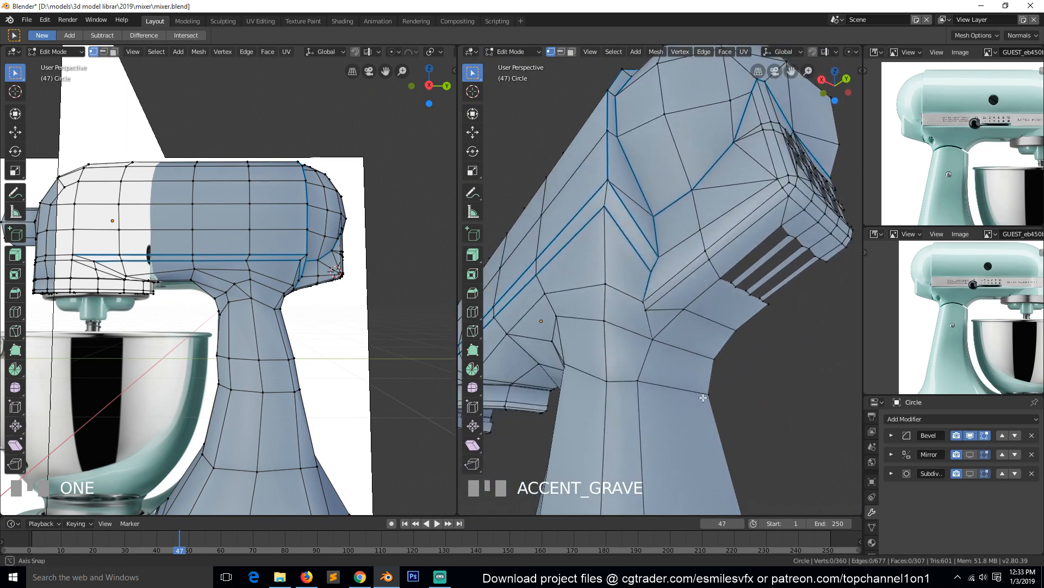
pyautogui.scroll(1, 644, 382)
pyautogui.press('`')
pyautogui.moveTo(642, 388); pyautogui.dragTo(625, 371, button='middle')
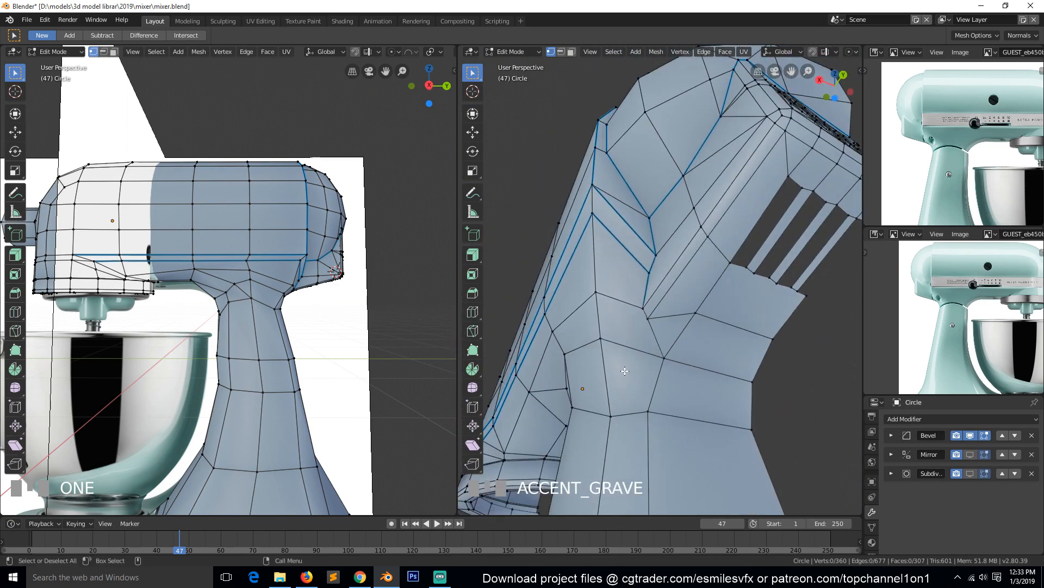
pyautogui.click(653, 386)
pyautogui.hotkey('alt', 'a')
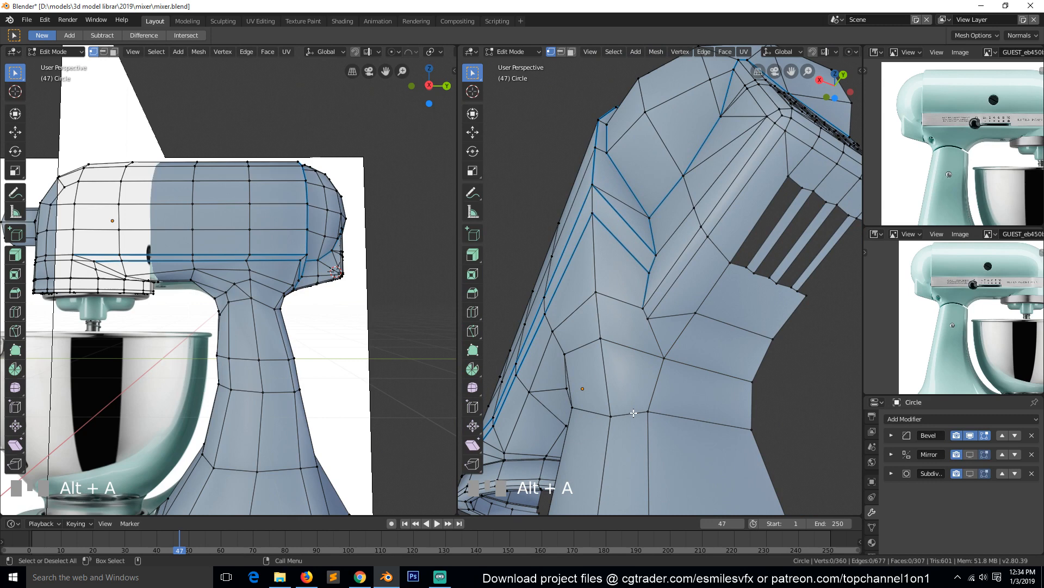
pyautogui.click(651, 328)
pyautogui.keyDown('shift'); pyautogui.click(654, 418); pyautogui.keyUp('shift')
pyautogui.press('j')
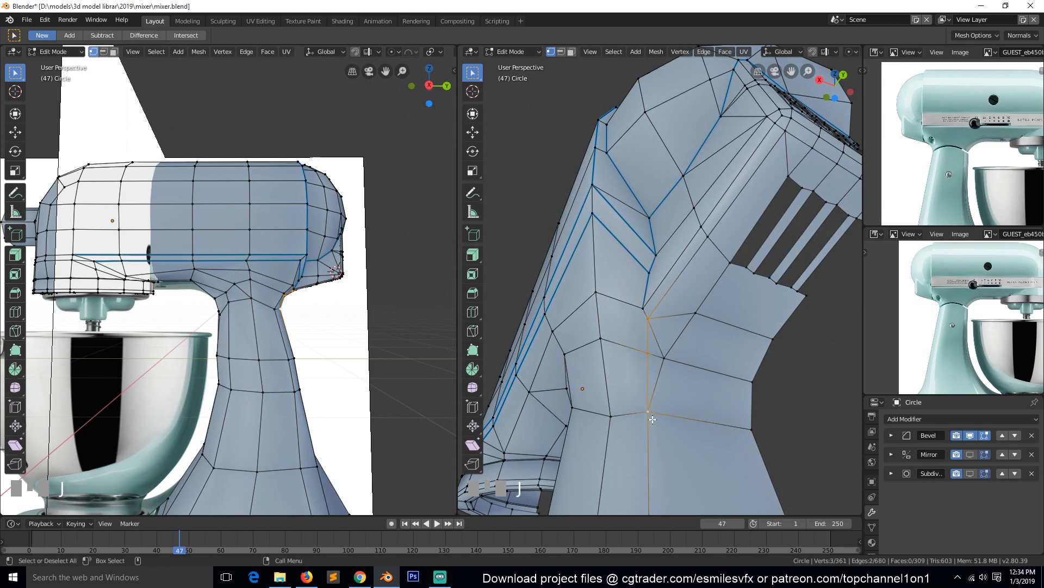
# Step: Slide the middle vertex of the new connection along its crossing edge toward the head's front by a factor of 0.35
pyautogui.click(647, 354)
pyautogui.press('g')
pyautogui.press('g')
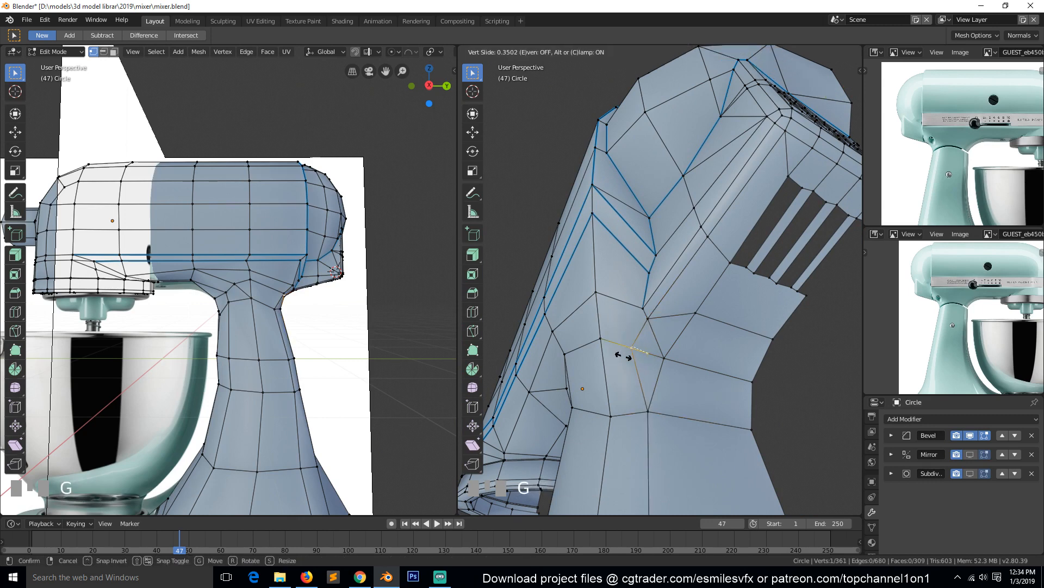
pyautogui.click(624, 356)
pyautogui.scroll(-5, 614, 316)
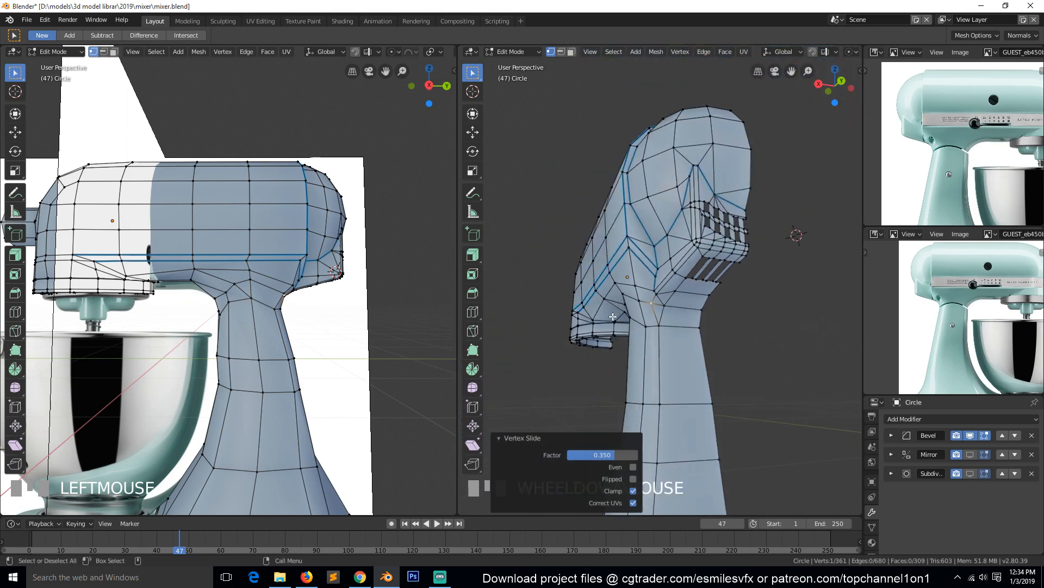
pyautogui.moveTo(613, 316); pyautogui.dragTo(645, 298, button='middle')
pyautogui.hotkey('alt', 'a')
# Step: Merge the two neighbouring vertices on the crossing edge below the weighted seam at the last selected one
pyautogui.scroll(3, 658, 327)
pyautogui.press('`')
pyautogui.scroll(3, 645, 297)
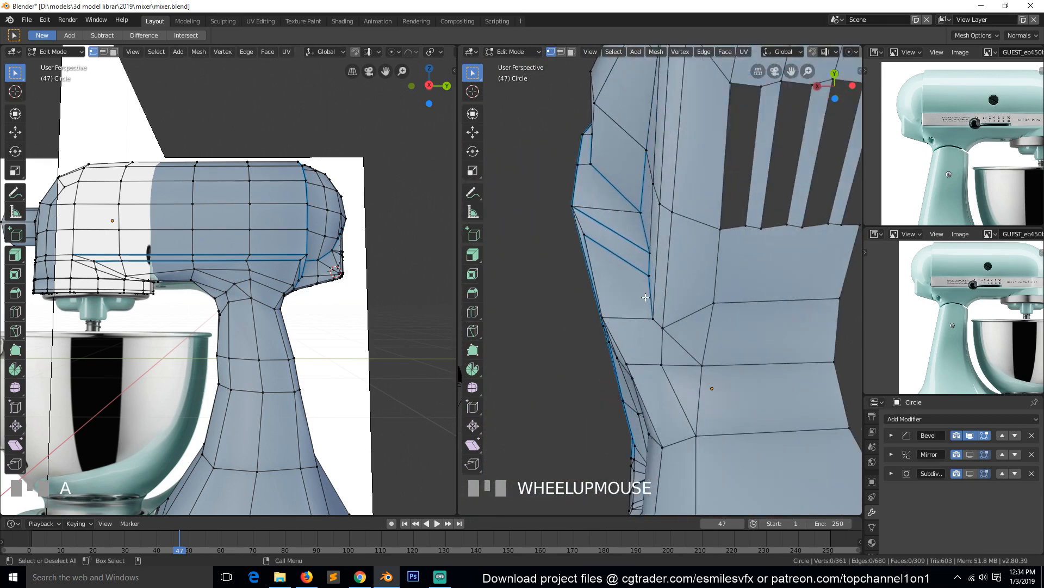
pyautogui.click(699, 357)
pyautogui.keyDown('shift'); pyautogui.click(675, 364); pyautogui.keyUp('shift')
pyautogui.hotkey('alt', 'm')
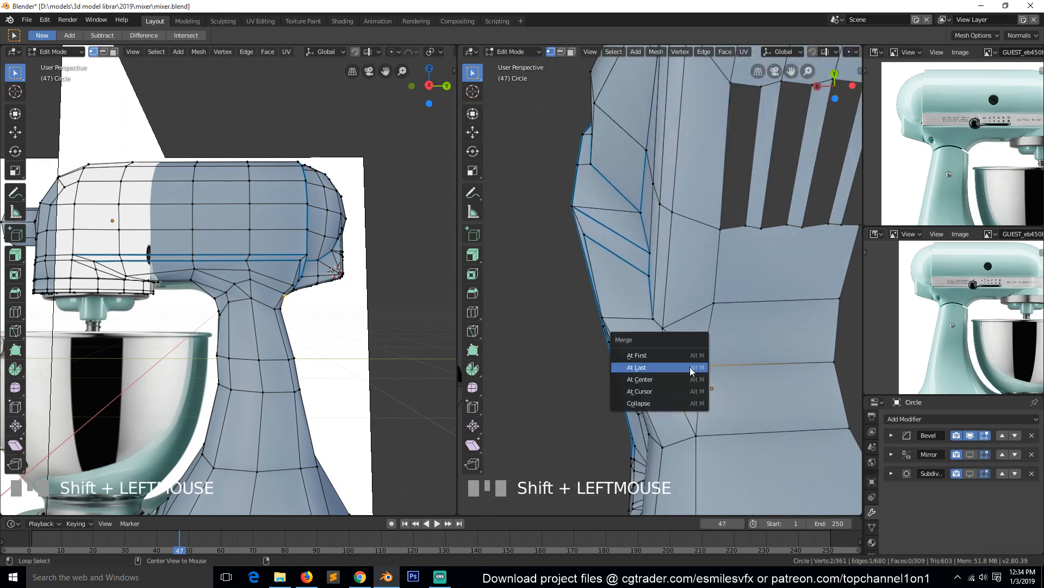
pyautogui.click(689, 367)
pyautogui.press('`')
pyautogui.press('2')
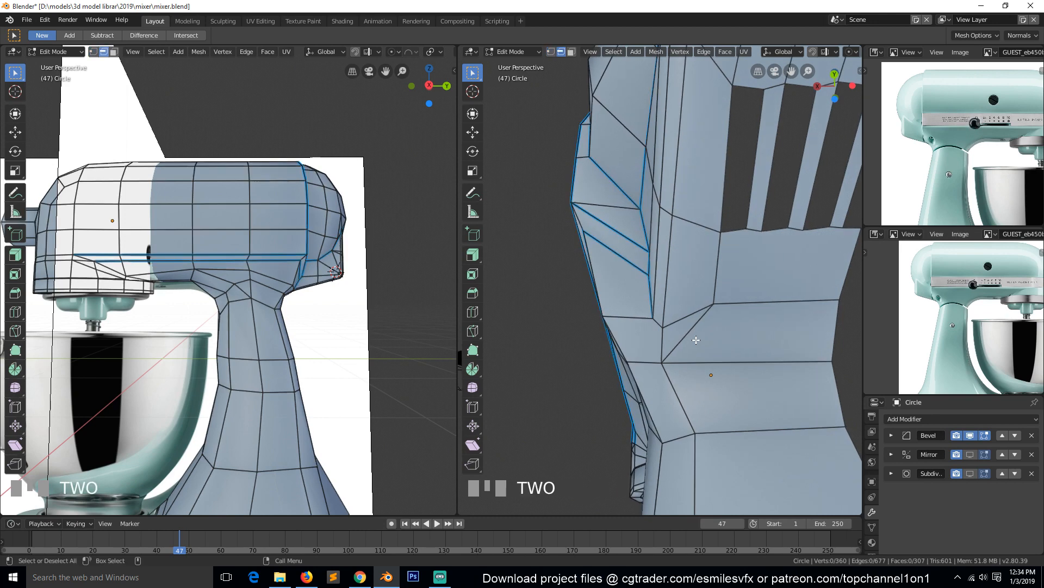
# Step: Knife-cut from the vertex below the vents' outer corner, across the horizontal edge beneath it, to the vertex at the neck's rear top; clear the selection
pyautogui.press('`')
pyautogui.moveTo(696, 342); pyautogui.dragTo(717, 344, button='middle')
pyautogui.scroll(-2, 701, 348)
pyautogui.press('1')
pyautogui.press('`')
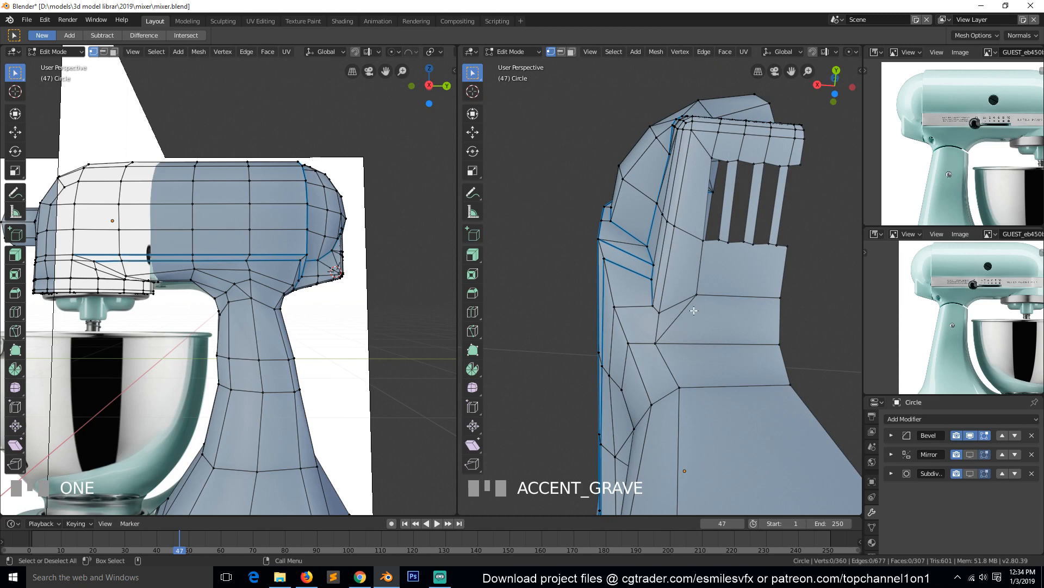
pyautogui.press('k')
pyautogui.click(655, 343)
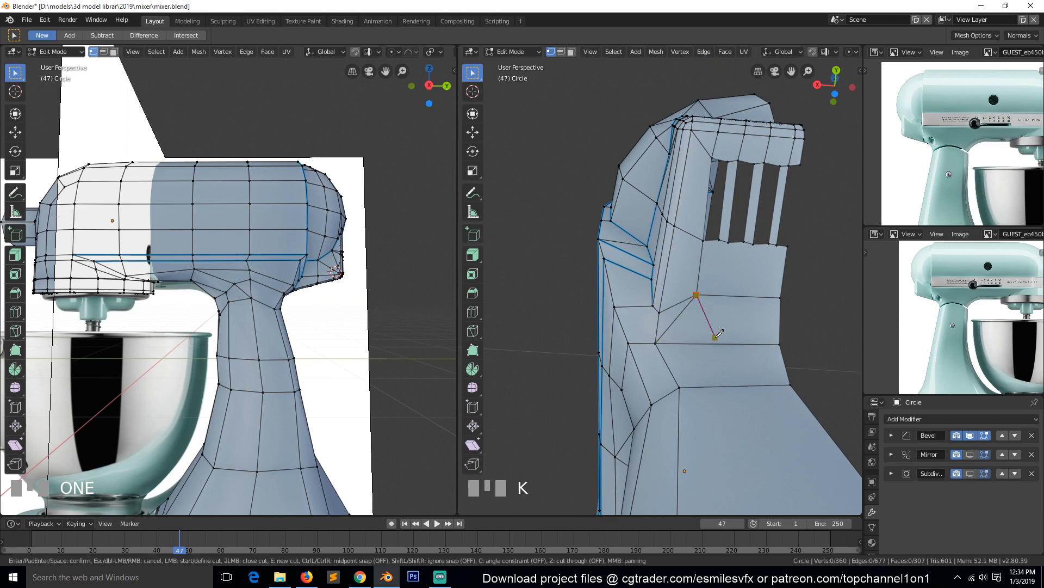
pyautogui.click(680, 387)
pyautogui.press('Return')
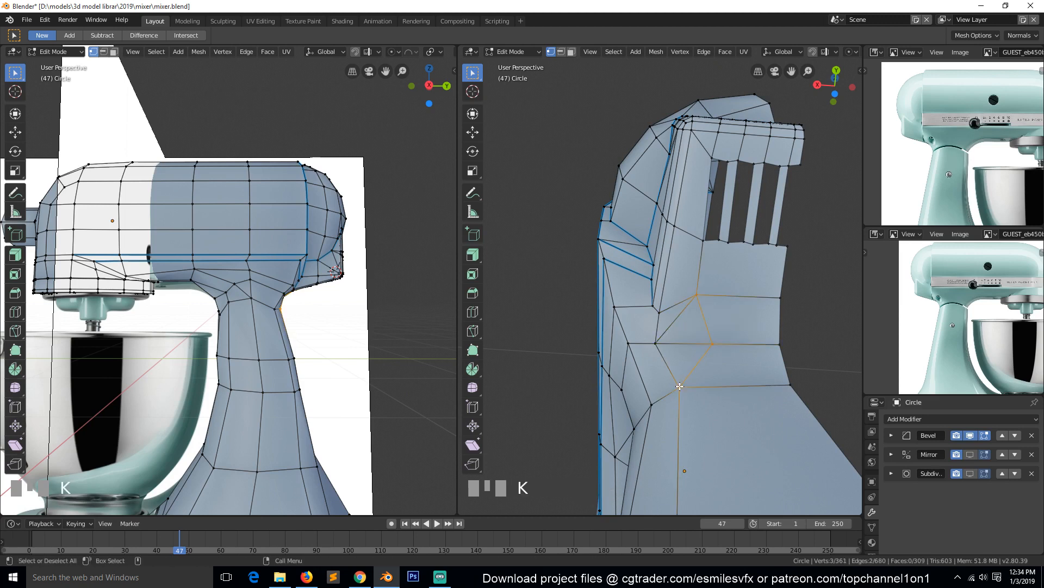
pyautogui.press('2')
pyautogui.hotkey('alt', 'a')
pyautogui.press('1')
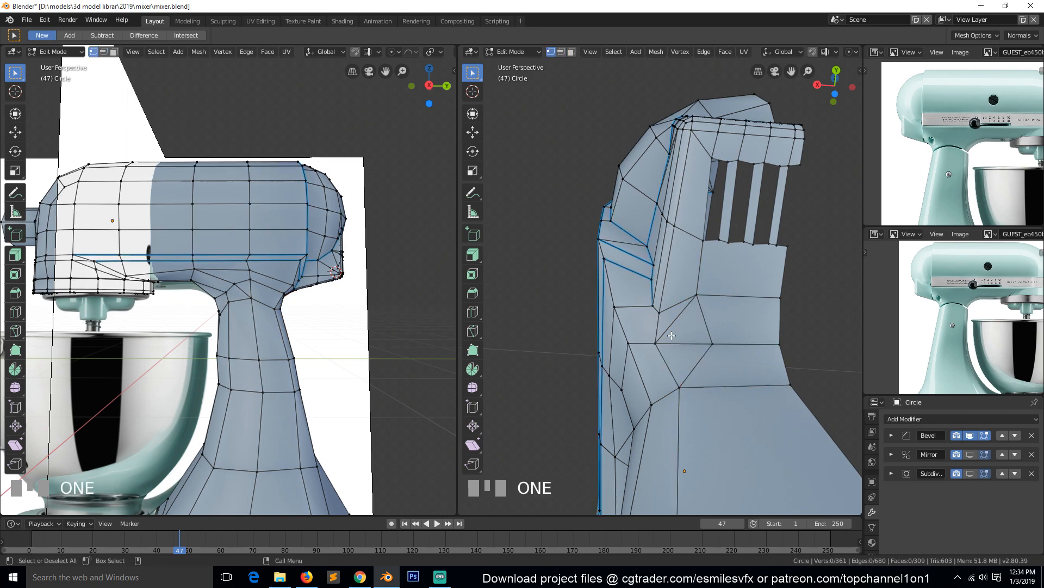
# Step: Slide the vertex between the weighted seam's lower end and the neck along its crossing edge toward the rear by about 0.34
pyautogui.press('`')
pyautogui.moveTo(689, 334); pyautogui.dragTo(692, 342, button='middle')
pyautogui.moveTo(693, 277); pyautogui.dragTo(714, 410, button='middle')
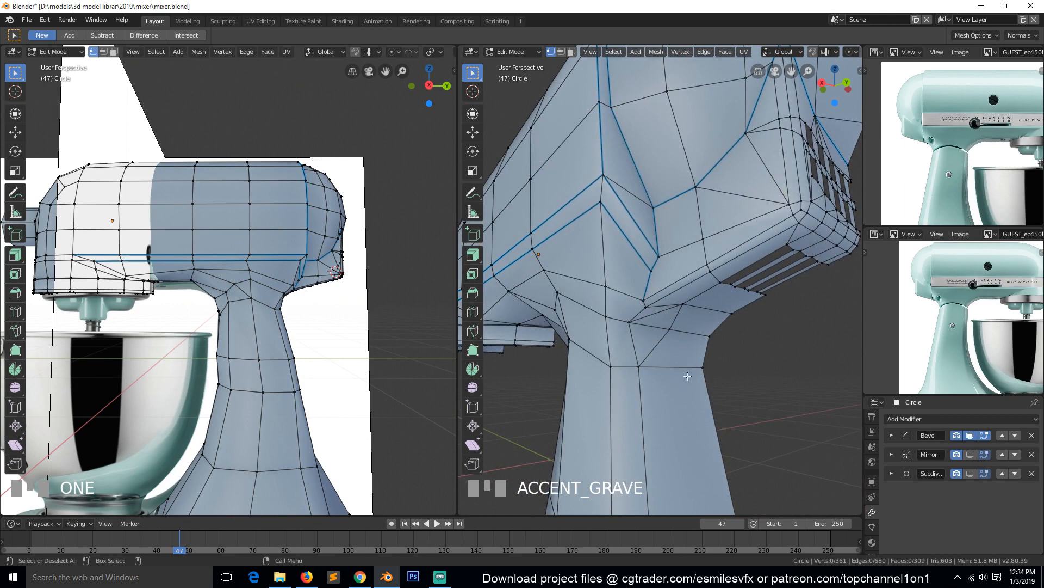
pyautogui.click(631, 321)
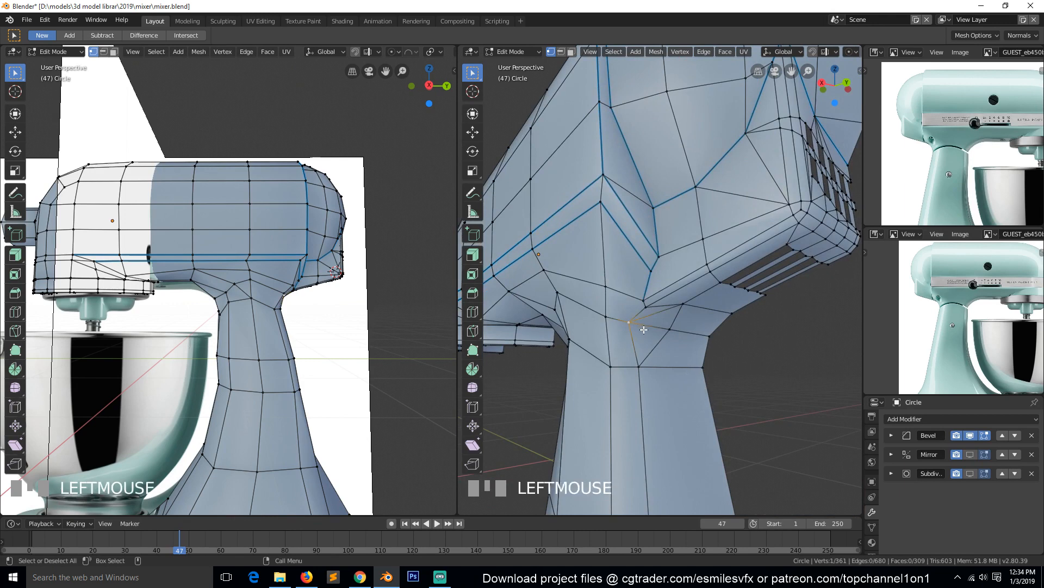
pyautogui.press('g')
pyautogui.press('g')
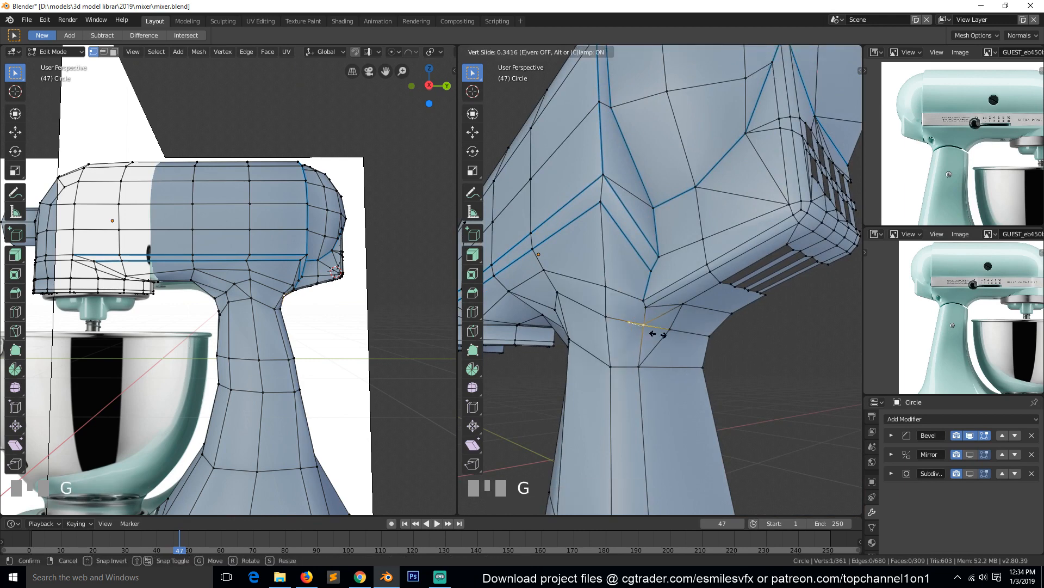
pyautogui.click(657, 334)
pyautogui.press('a')
pyautogui.moveTo(651, 333)
pyautogui.mouseDown(button='middle')
pyautogui.moveTo(639, 354)
pyautogui.moveTo(657, 338)
pyautogui.moveTo(652, 319)
pyautogui.mouseUp(button='middle')
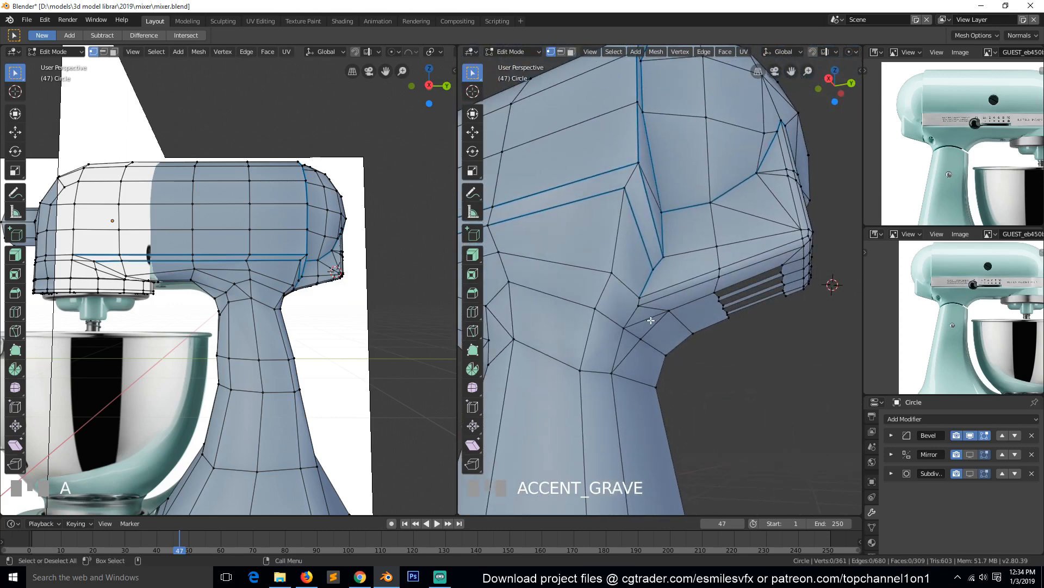
# Step: Connect the vertex just below the weighted seam's lower end to the nearest vertex toward the head's front
pyautogui.scroll(2, 630, 299)
pyautogui.moveTo(598, 294); pyautogui.dragTo(584, 268, button='middle')
pyautogui.click(630, 320)
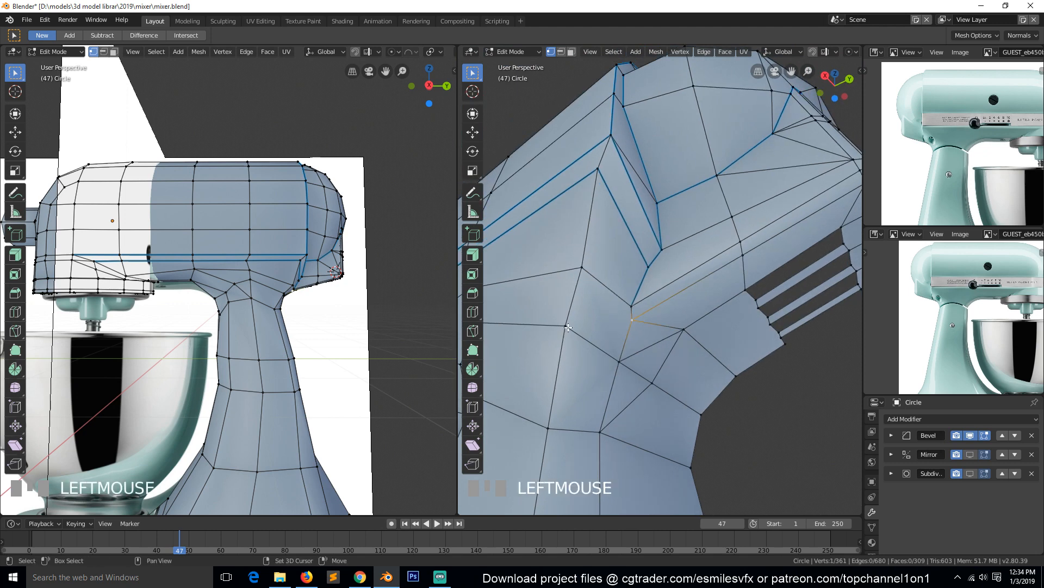
pyautogui.keyDown('shift'); pyautogui.click(566, 327); pyautogui.keyUp('shift')
pyautogui.press('j')
pyautogui.hotkey('alt', 'a')
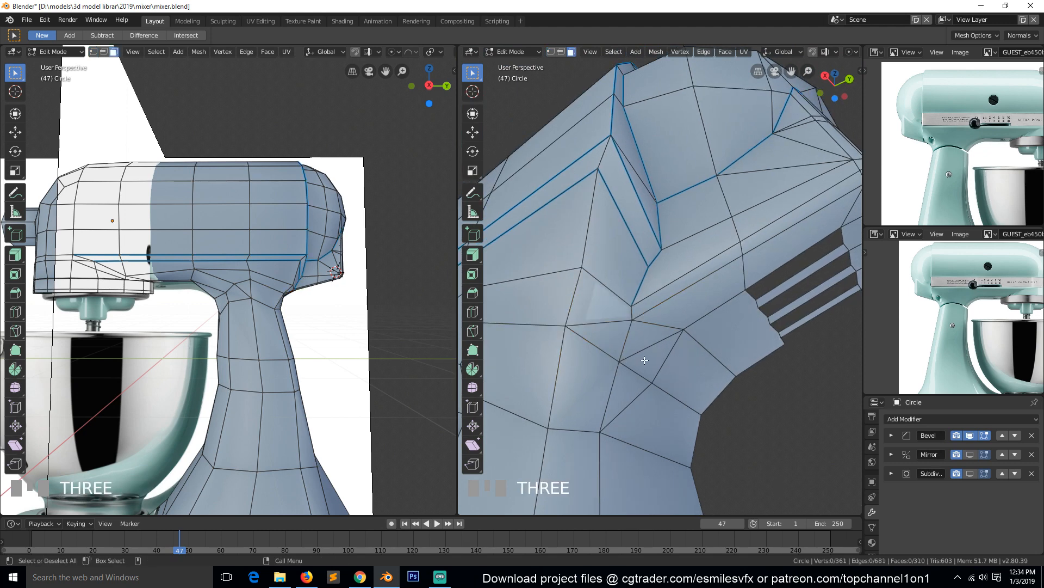
# Step: Dissolve the edge running from the slid vertex toward the vents
pyautogui.click(646, 360)
pyautogui.press('2')
pyautogui.click(668, 364)
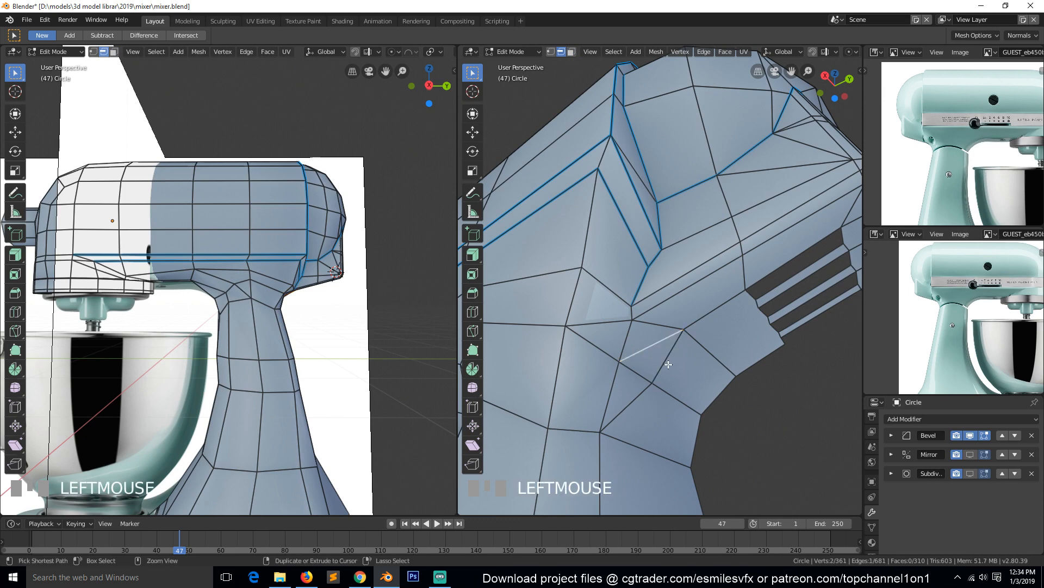
pyautogui.hotkey('ctrl', 'x')
pyautogui.scroll(-2, 660, 374)
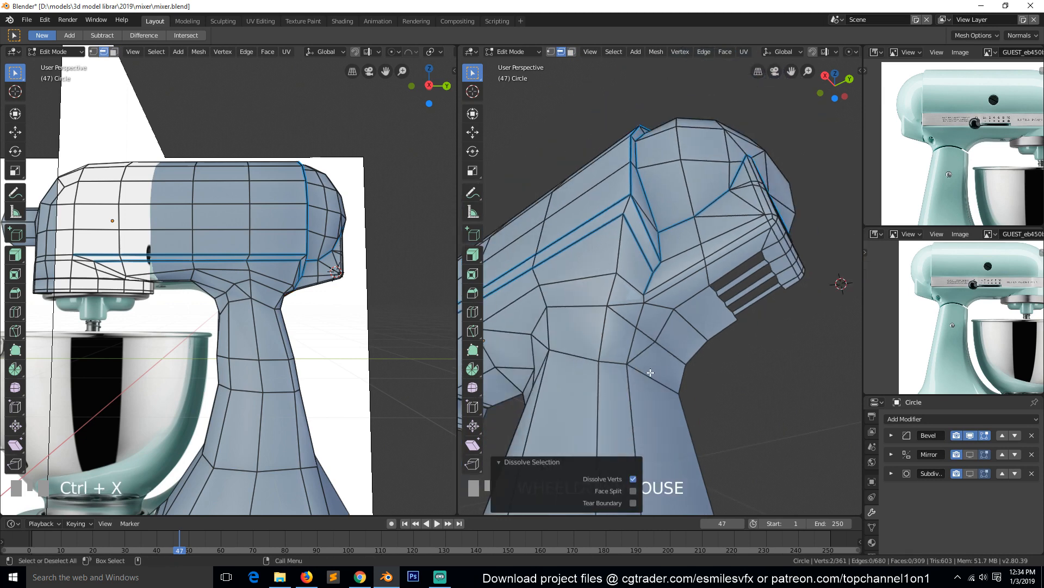
pyautogui.moveTo(650, 370); pyautogui.dragTo(680, 424, button='middle')
pyautogui.moveTo(638, 389); pyautogui.dragTo(628, 380, button='middle')
# Step: Leave Edit Mode, show the Mirror and Subdivision modifiers in the viewport, and save the file
pyautogui.press('Tab')
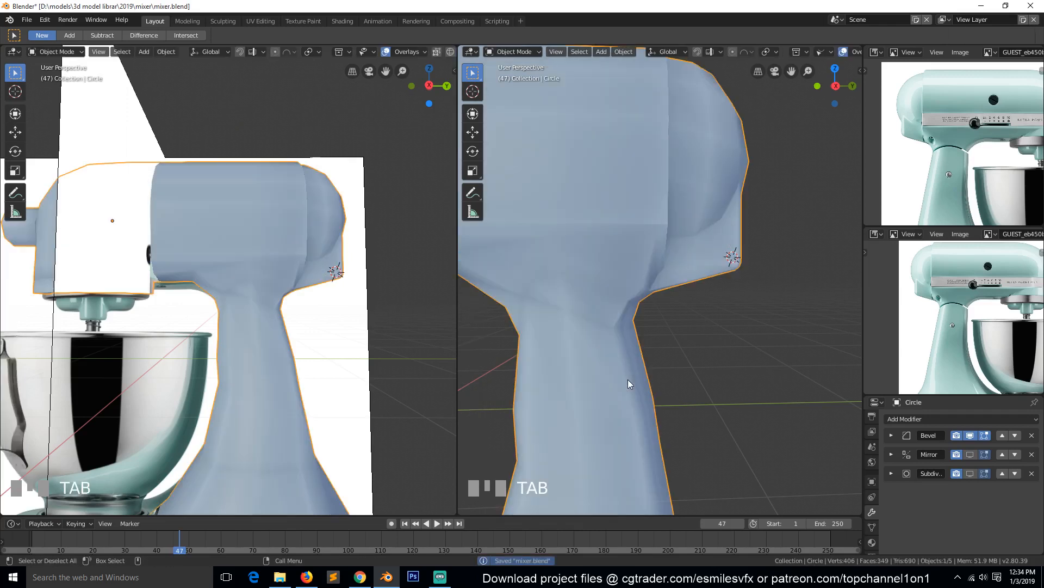
pyautogui.click(970, 455)
pyautogui.click(970, 473)
pyautogui.hotkey('ctrl', 's')
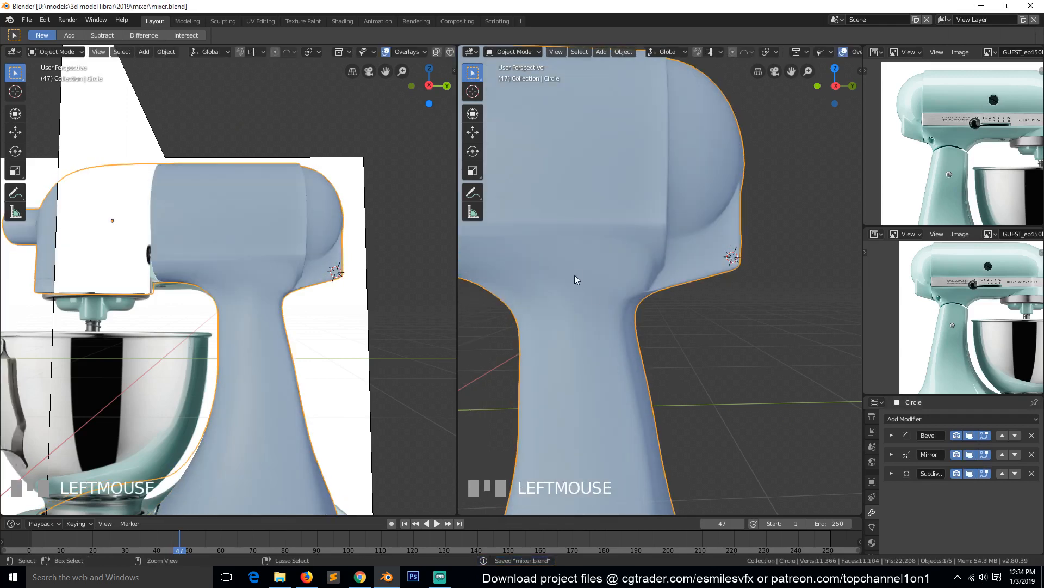
# Step: Examine the smoothed rear cap, vents and neck junction from the side, back and below, saving the file along the way
pyautogui.scroll(-5, 638, 245)
pyautogui.moveTo(639, 245); pyautogui.dragTo(541, 275, button='middle')
pyautogui.scroll(4, 628, 212)
pyautogui.moveTo(691, 234); pyautogui.dragTo(709, 205, button='middle')
pyautogui.press('Tab')
pyautogui.press('Tab')
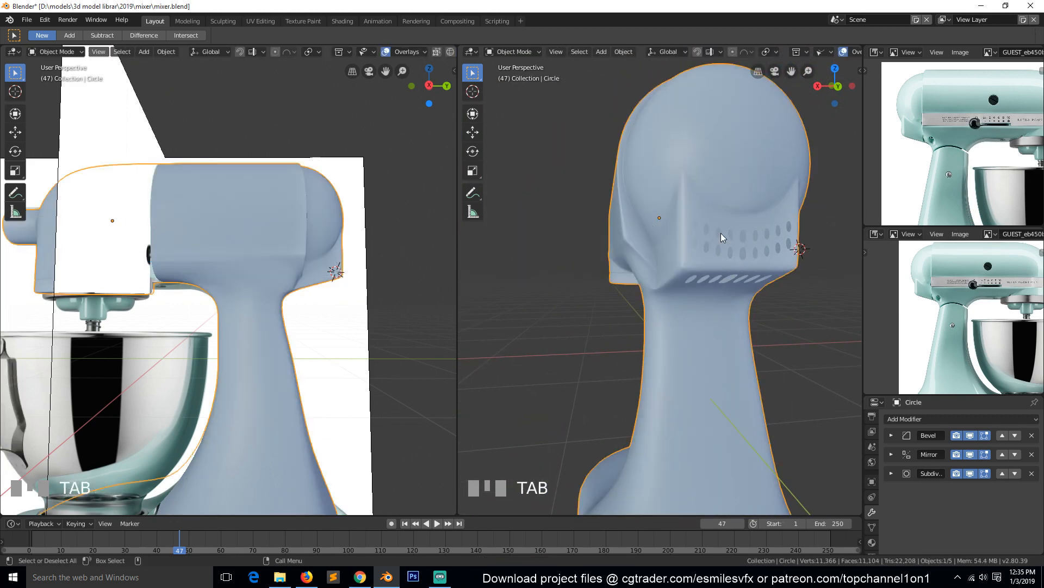
pyautogui.press('`')
pyautogui.moveTo(713, 256); pyautogui.dragTo(765, 223, button='middle')
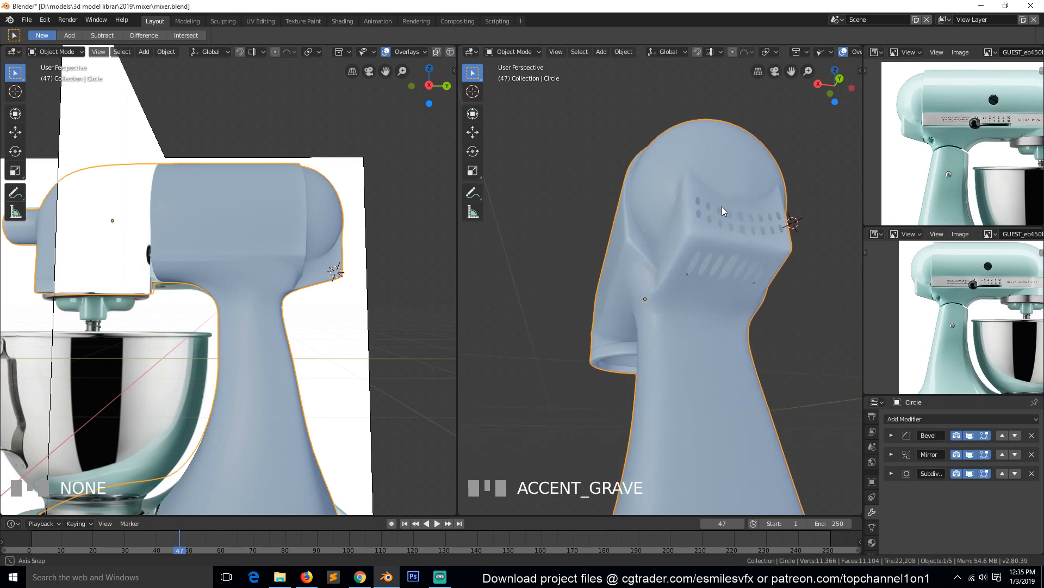
pyautogui.scroll(2, 724, 208)
pyautogui.hotkey('ctrl', 's')
pyautogui.moveTo(743, 237); pyautogui.dragTo(830, 252, button='middle')
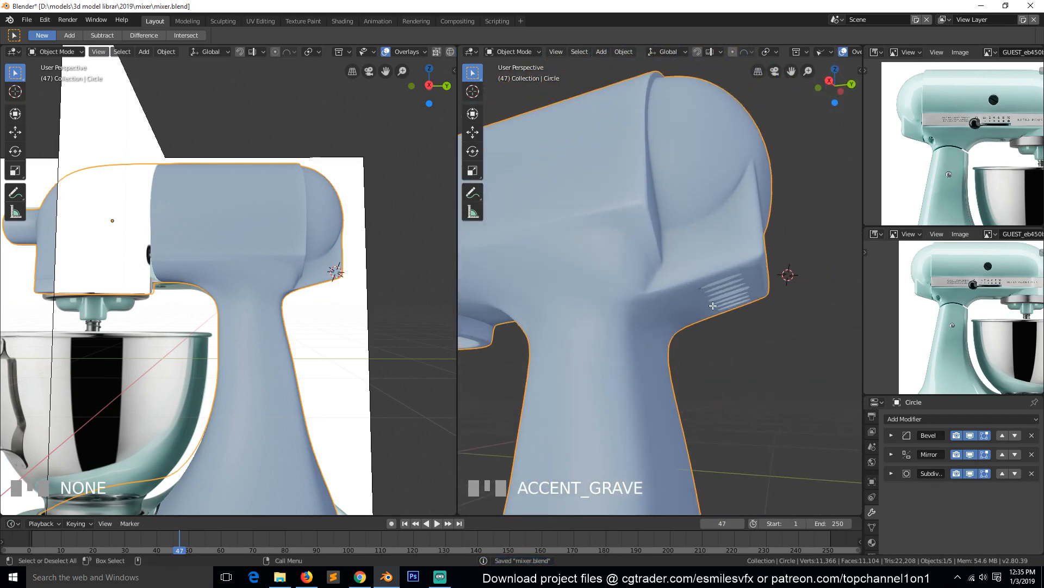
# Step: Return to Edit Mode and hide the Subdivision, Mirror and Bevel modifiers in the viewport
pyautogui.press('Tab')
pyautogui.scroll(2, 693, 323)
pyautogui.click(970, 472)
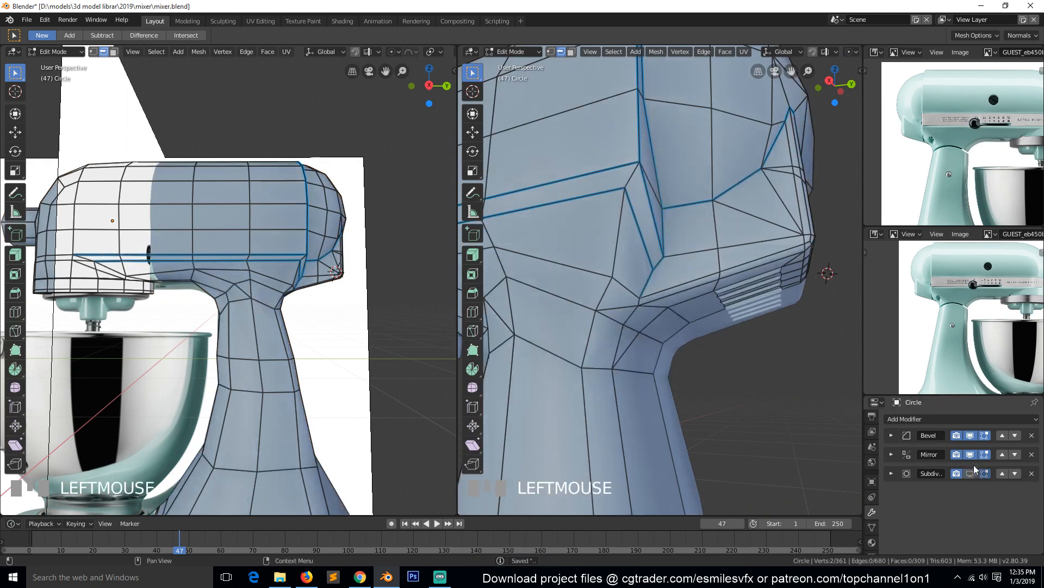
pyautogui.click(971, 454)
pyautogui.click(973, 435)
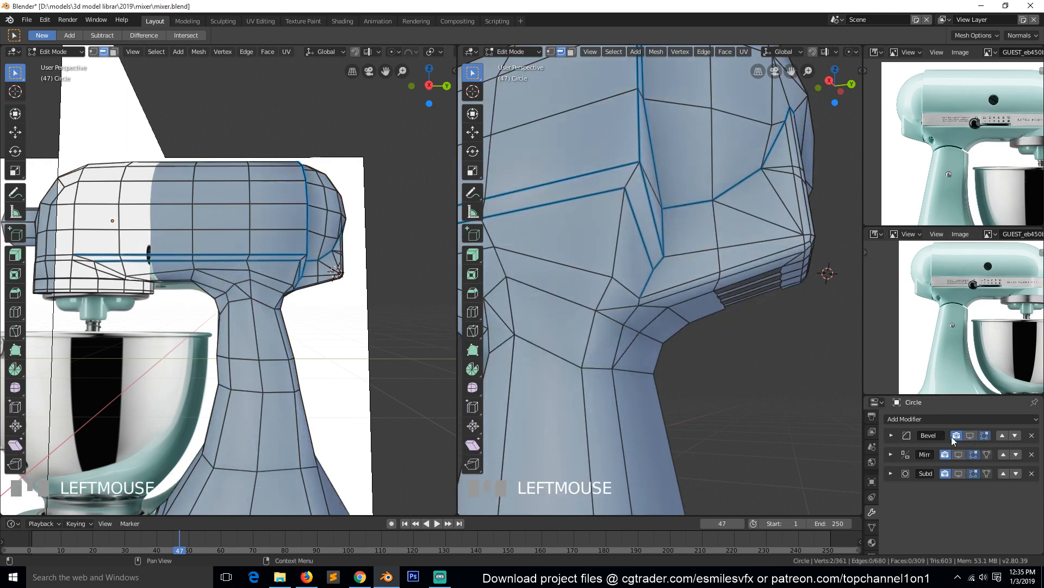
# Step: Connect the weighted seam's lower end vertex to the nearest underside vertex toward the vents
pyautogui.press('KP_1')
pyautogui.press('KP_6')
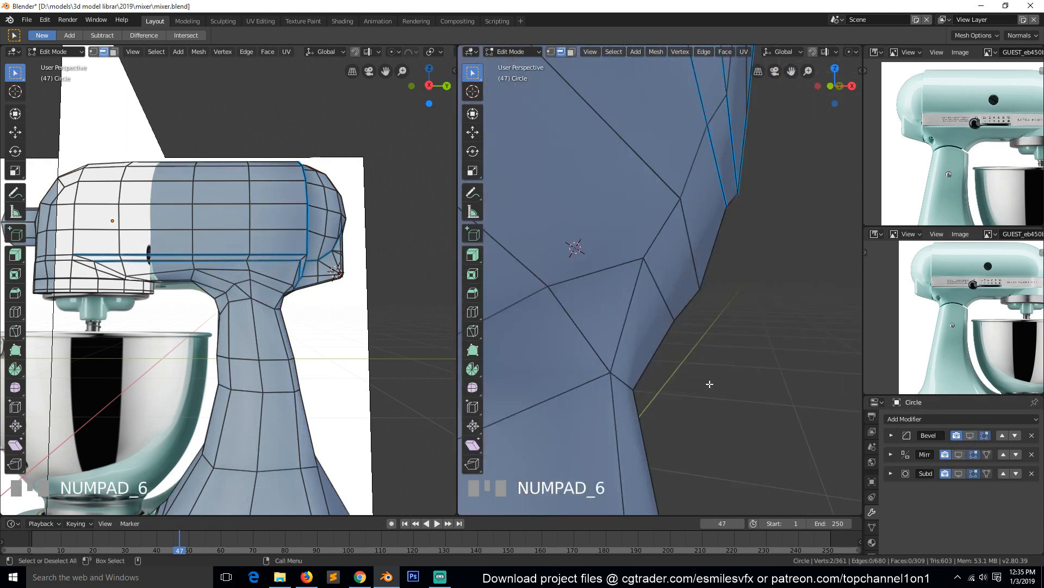
pyautogui.press('KP_1')
pyautogui.press('KP_3')
pyautogui.press('1')
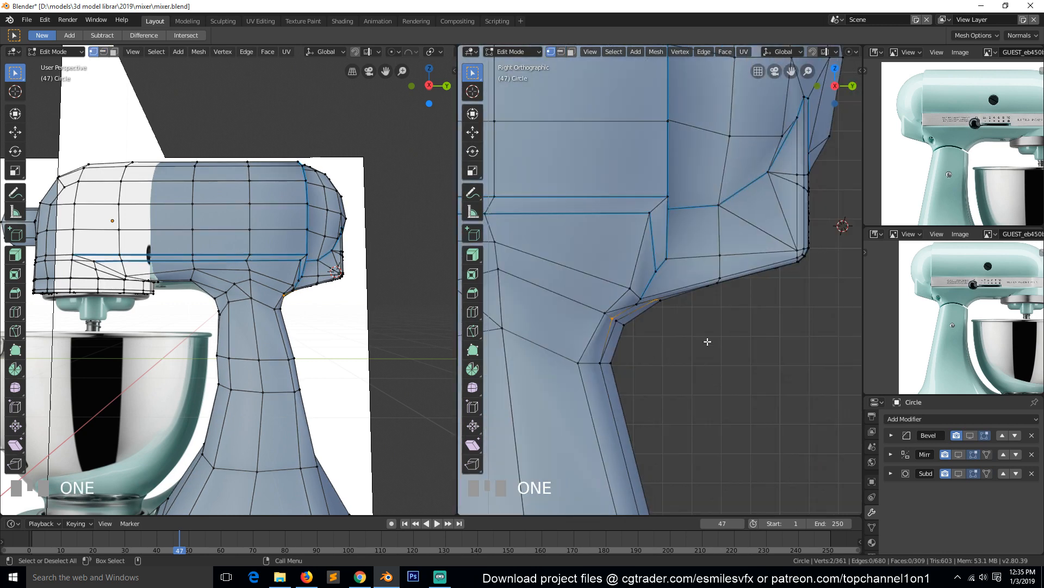
pyautogui.scroll(2, 703, 325)
pyautogui.hotkey('alt', 'a')
pyautogui.click(625, 311)
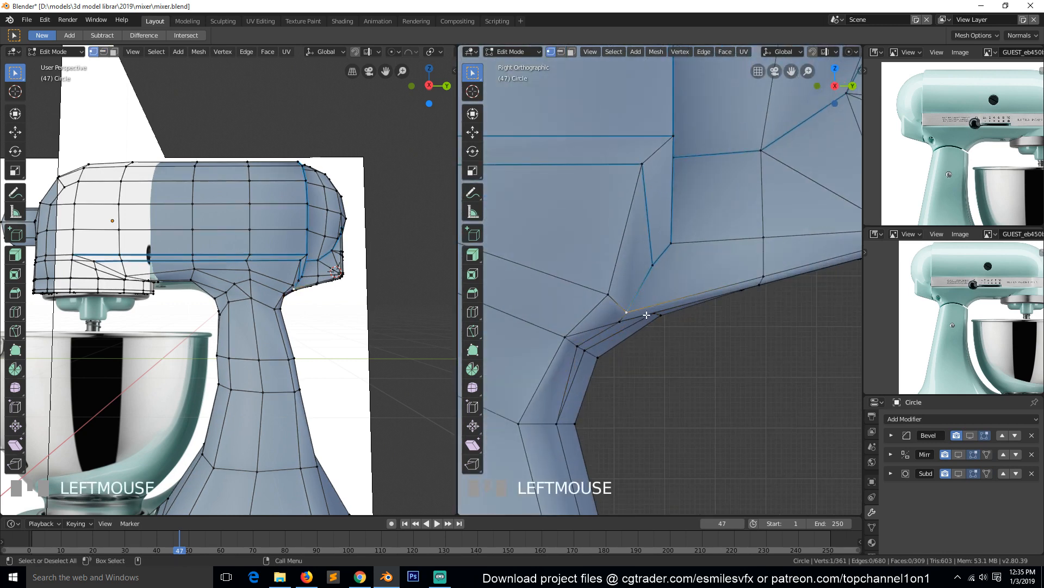
pyautogui.press('`')
pyautogui.keyDown('shift'); pyautogui.click(668, 327); pyautogui.keyUp('shift')
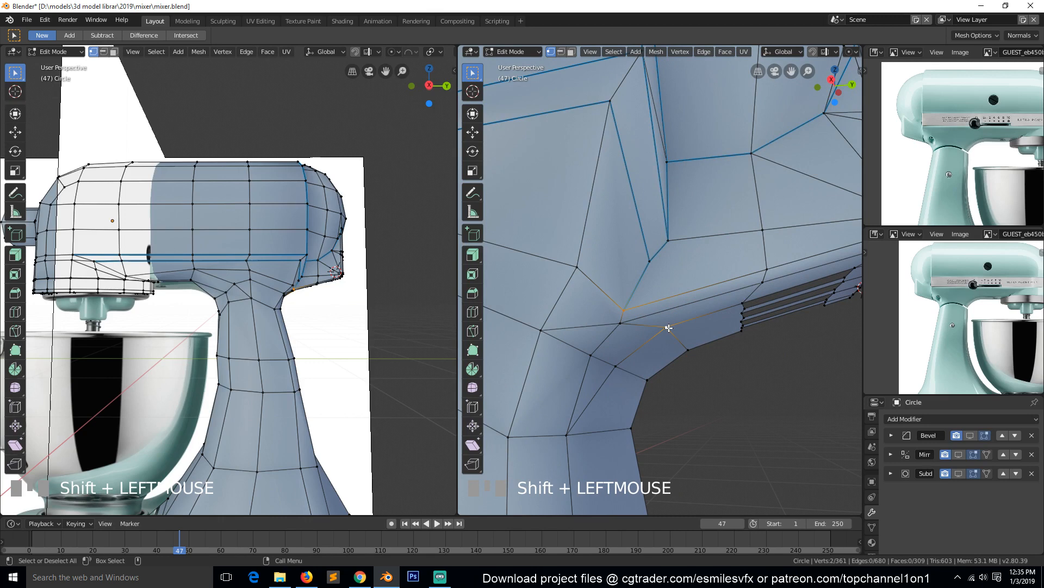
pyautogui.press('j')
# Step: Merge the vertex just below the seam's lower end into the new vertex on the crossing edge, using At Last
pyautogui.click(624, 323)
pyautogui.keyDown('shift'); pyautogui.click(640, 320); pyautogui.keyUp('shift')
pyautogui.hotkey('alt', 'm')
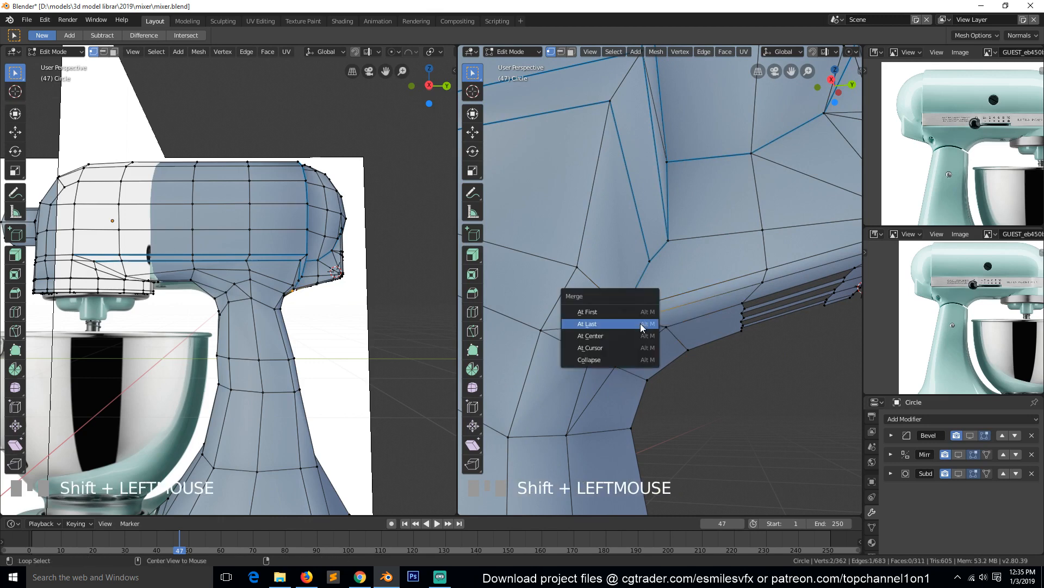
pyautogui.click(641, 323)
# Step: Show the right side view in wireframe and compare the neck junction with the reference photo through the see-through mesh in the other viewport
pyautogui.press('KP_6')
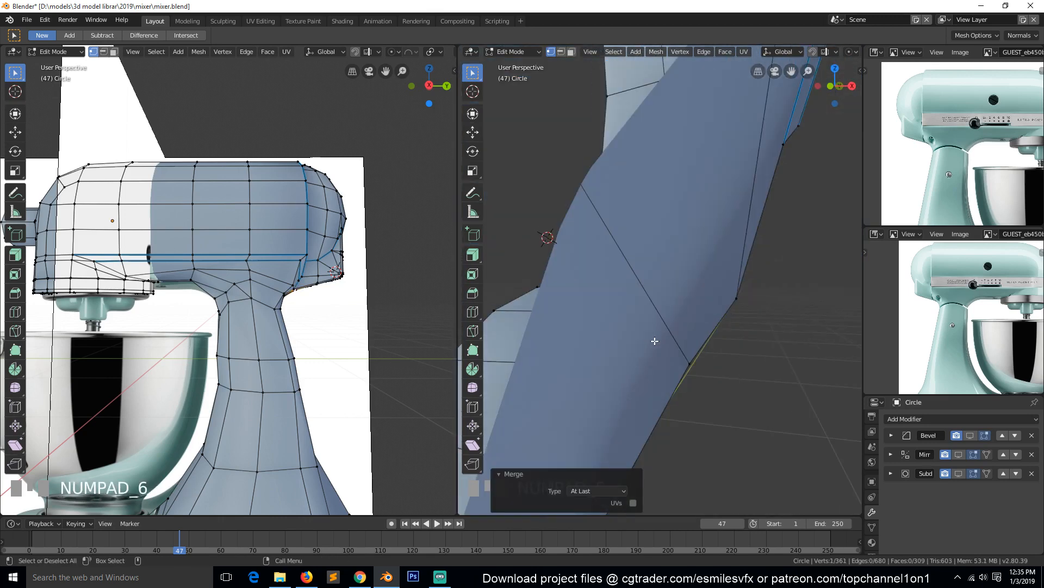
pyautogui.press('KP_3')
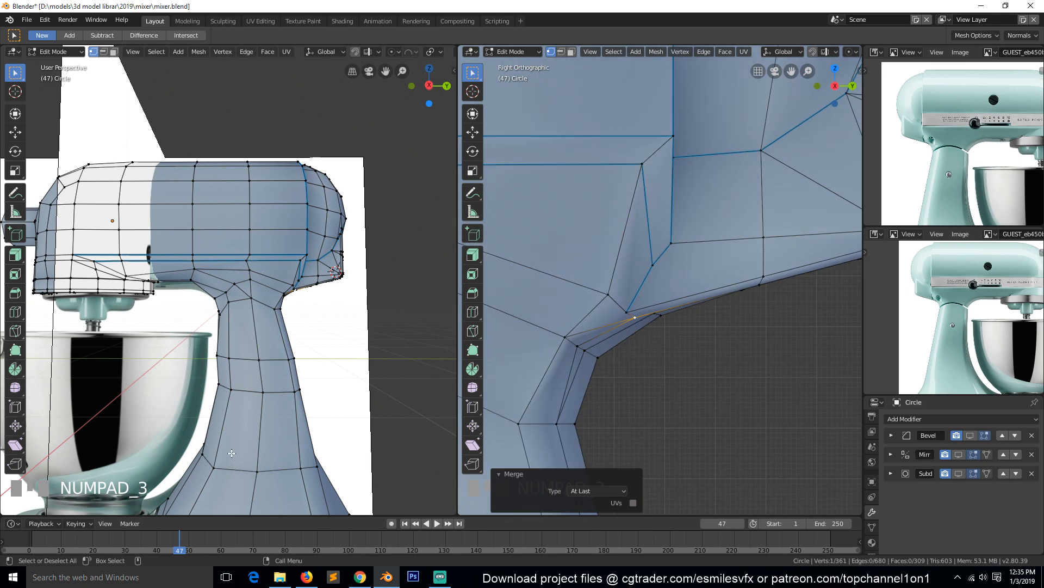
pyautogui.scroll(-4, 299, 288)
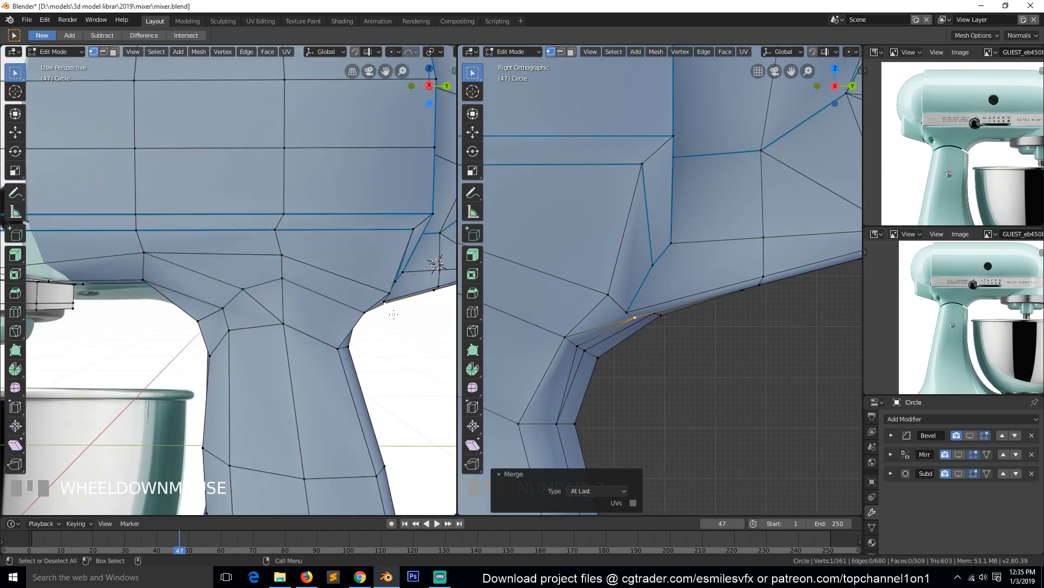
pyautogui.hotkey('shift', 'z')
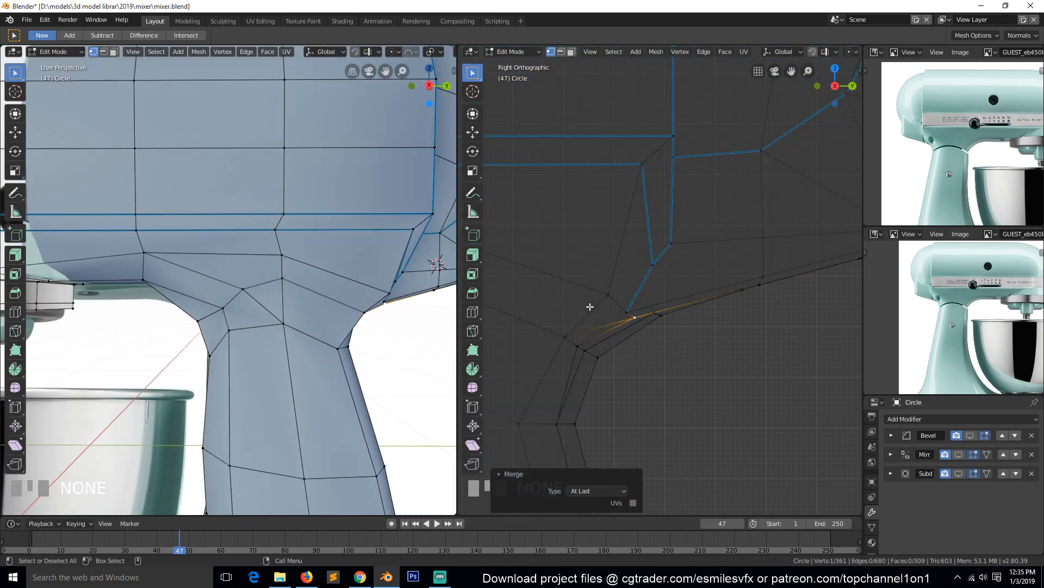
pyautogui.press('z')
pyautogui.click(251, 281)
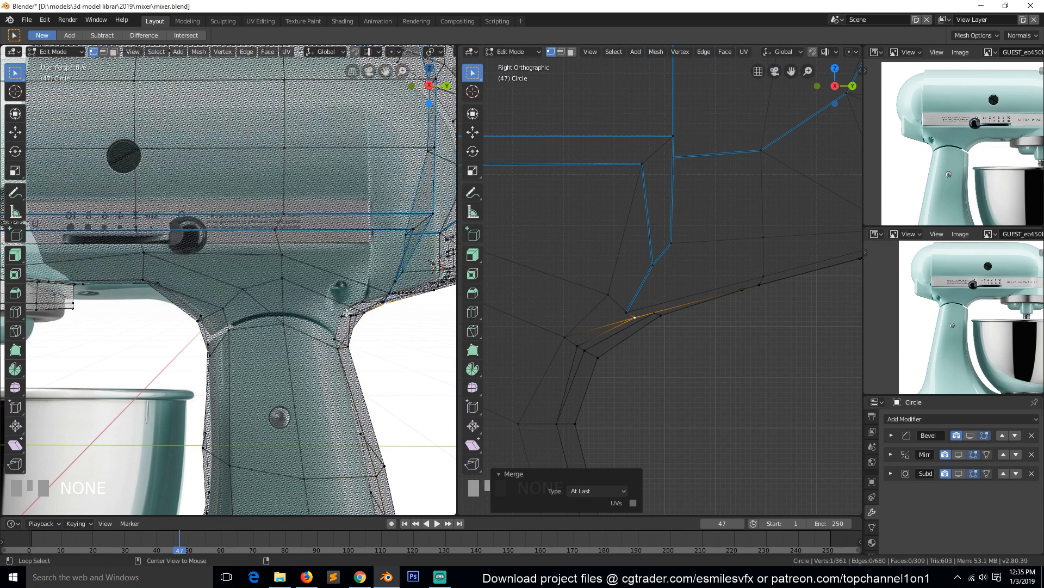
pyautogui.hotkey('alt', 'a')
pyautogui.press('z')
pyautogui.click(539, 332)
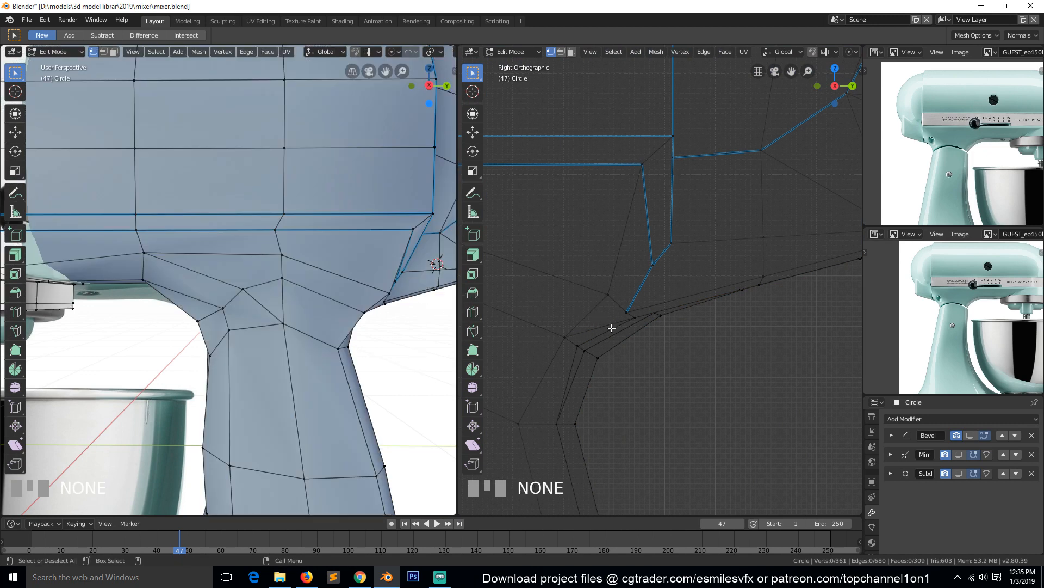
# Step: Move the seam's end vertex about 0.009 m in Y and 0.021 m in Z, and the merged vertex below it 0.0193 m and 0.0172 m
pyautogui.click(635, 313)
pyautogui.press('g')
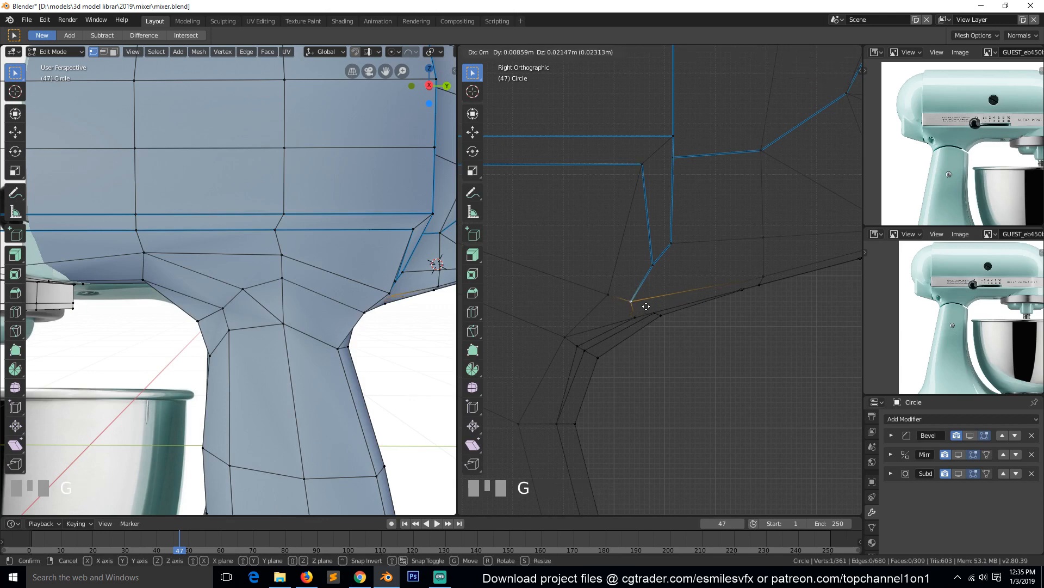
pyautogui.click(646, 305)
pyautogui.press('g')
pyautogui.click(650, 300)
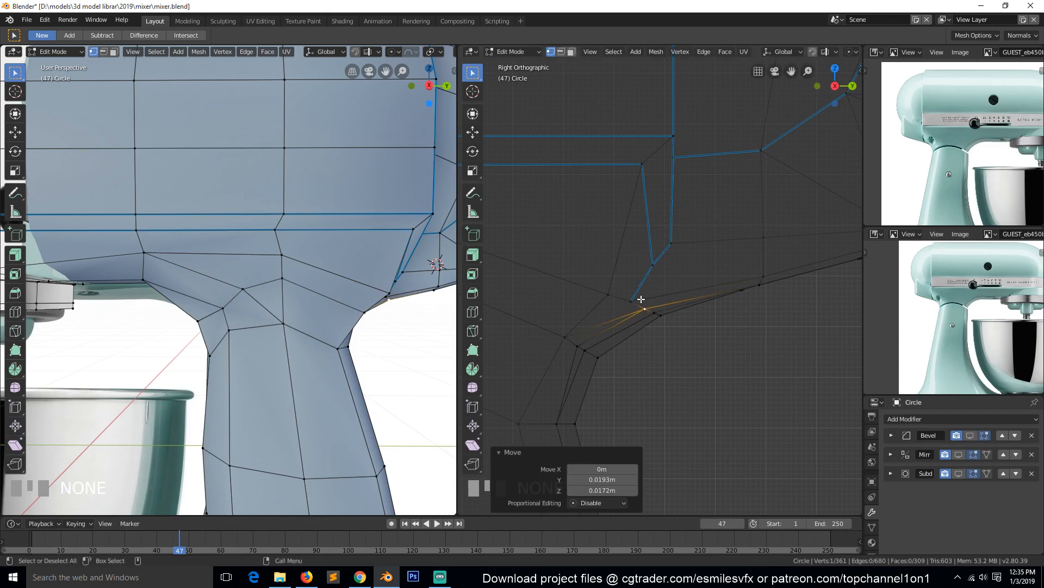
# Step: Raise the seam's end vertex a little further and move its neighbour toward the head's front up by 0.0107 m
pyautogui.press('g')
pyautogui.click(590, 294)
pyautogui.press('g')
pyautogui.click(628, 310)
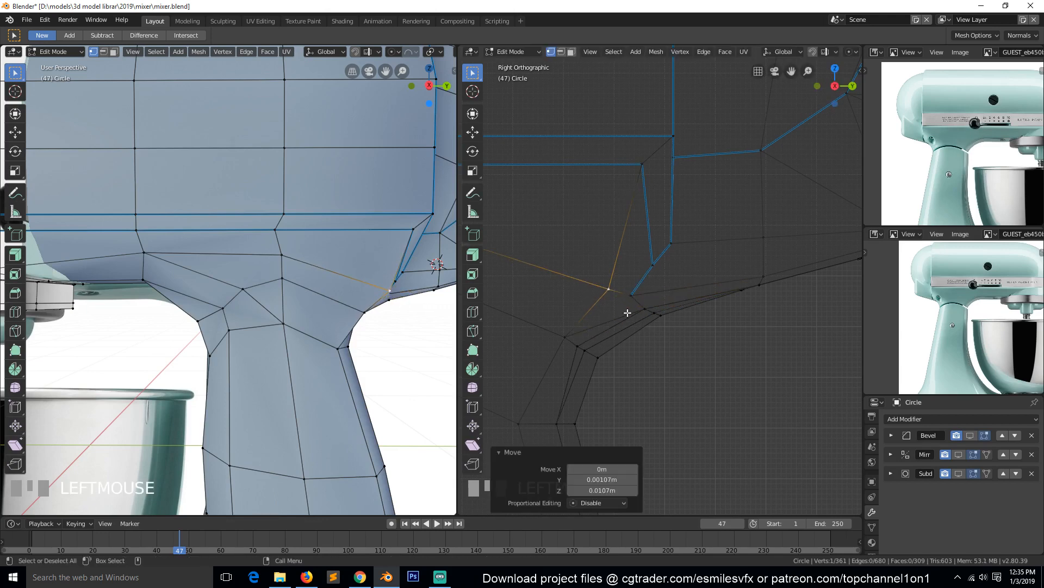
# Step: Nudge the merged vertex and the adjacent underside vertex upward, and move the outermost one -0.00429 m in Y and 0.0107 m in Z
pyautogui.press('g')
pyautogui.click(648, 305)
pyautogui.press('g')
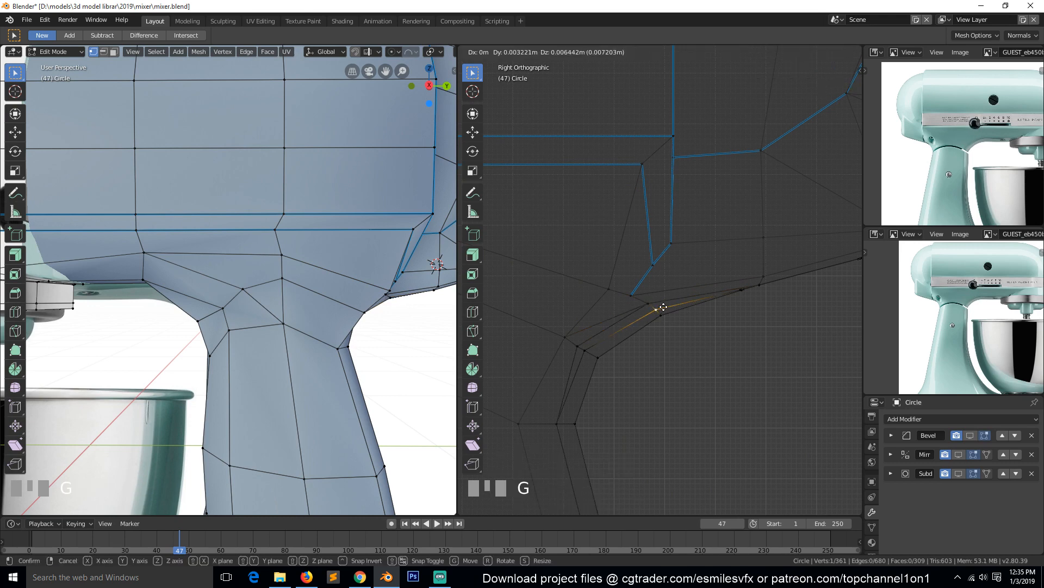
pyautogui.click(663, 311)
pyautogui.press('g')
pyautogui.click(662, 311)
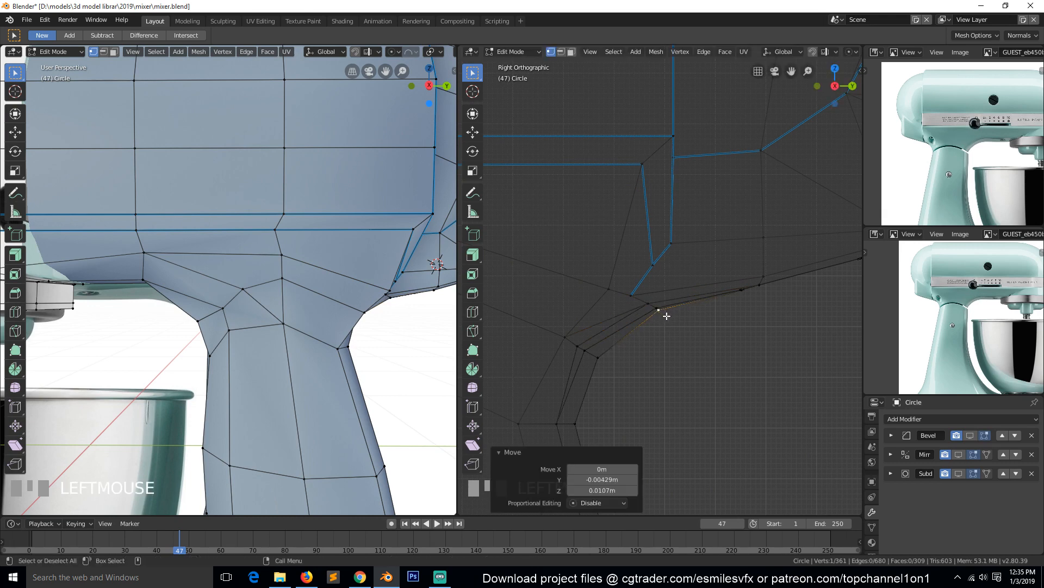
# Step: Return the viewport to solid shading, clear the vertex selection and save the file
pyautogui.press('x')
pyautogui.press('z')
pyautogui.click(818, 328)
pyautogui.moveTo(818, 328); pyautogui.dragTo(726, 296, button='middle')
pyautogui.hotkey('alt', 'a')
pyautogui.scroll(-8, 723, 284)
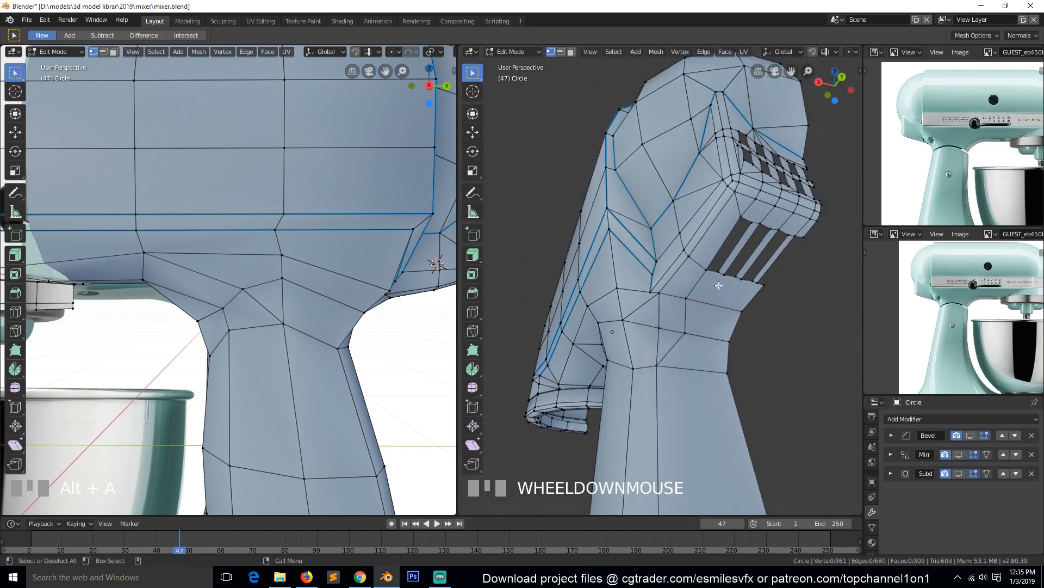
pyautogui.scroll(6, 688, 377)
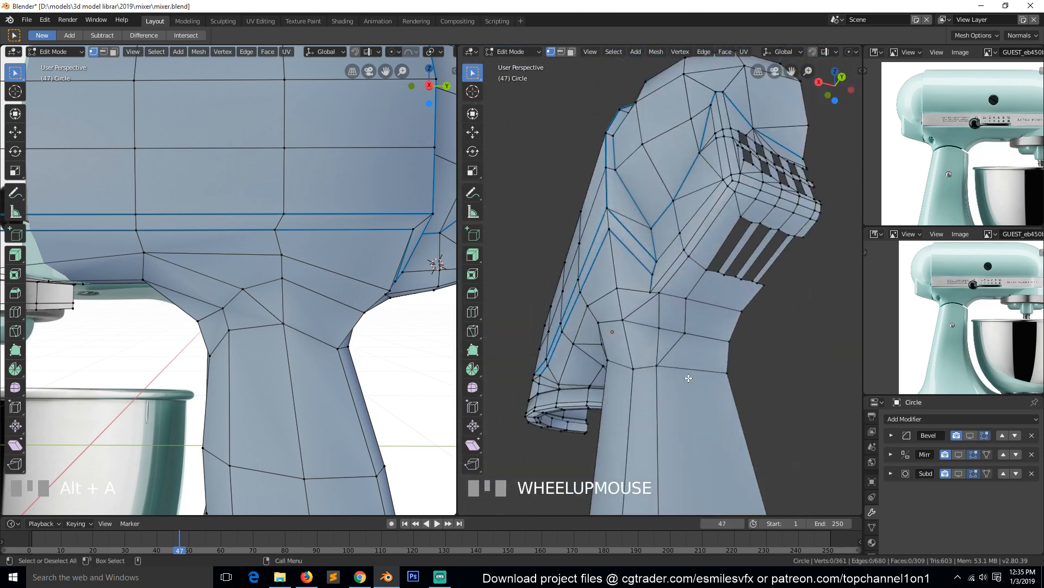
pyautogui.hotkey('ctrl', 's')
# Step: Slide the vertex at the seam's lower end by about 0.12 along the underside edge toward the vents and save the file
pyautogui.press('`')
pyautogui.scroll(3, 668, 365)
pyautogui.press('`')
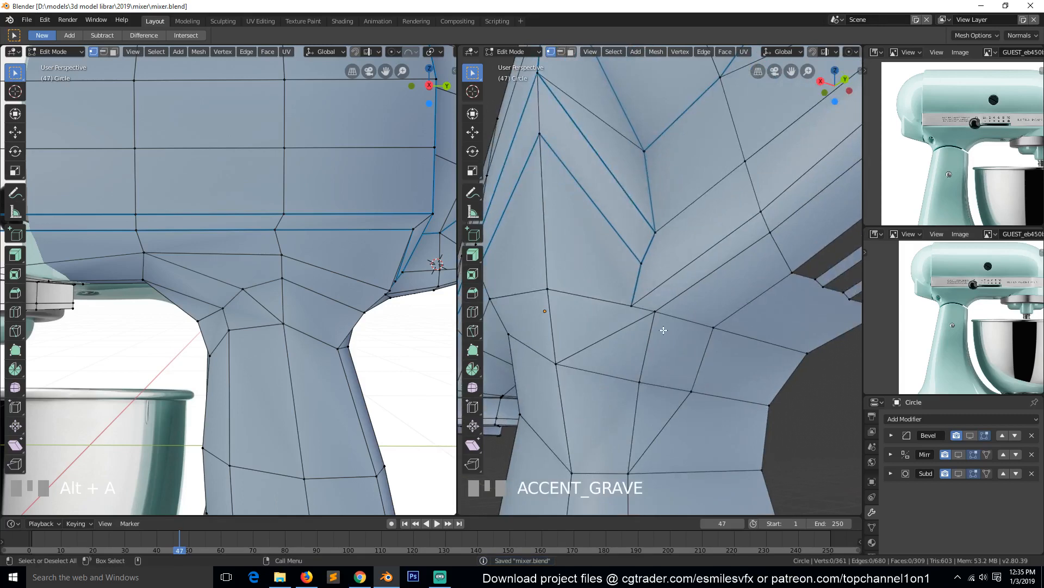
pyautogui.click(655, 312)
pyautogui.scroll(-1, 658, 325)
pyautogui.press('`')
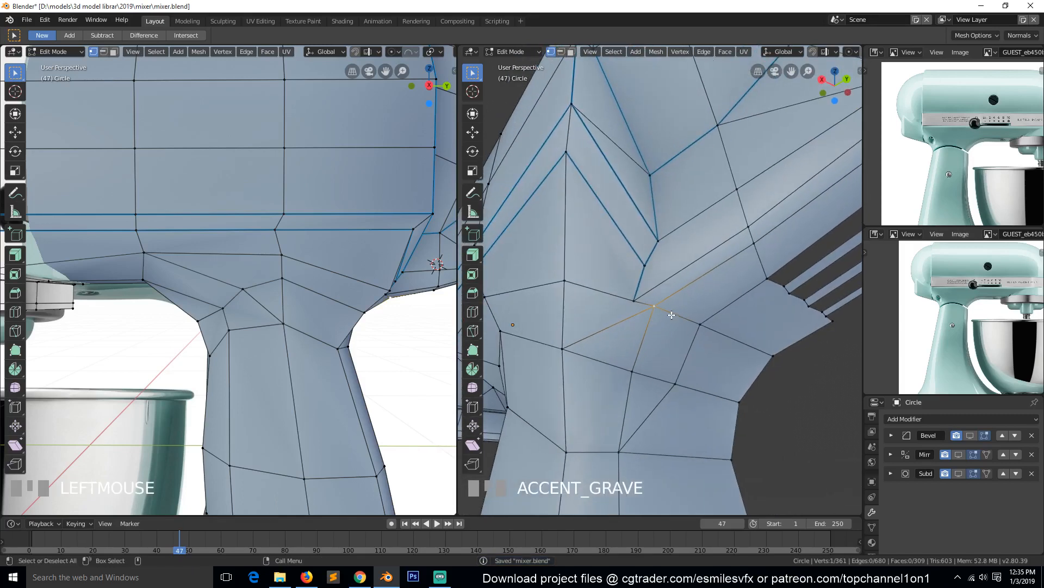
pyautogui.click(643, 303)
pyautogui.press('g')
pyautogui.press('g')
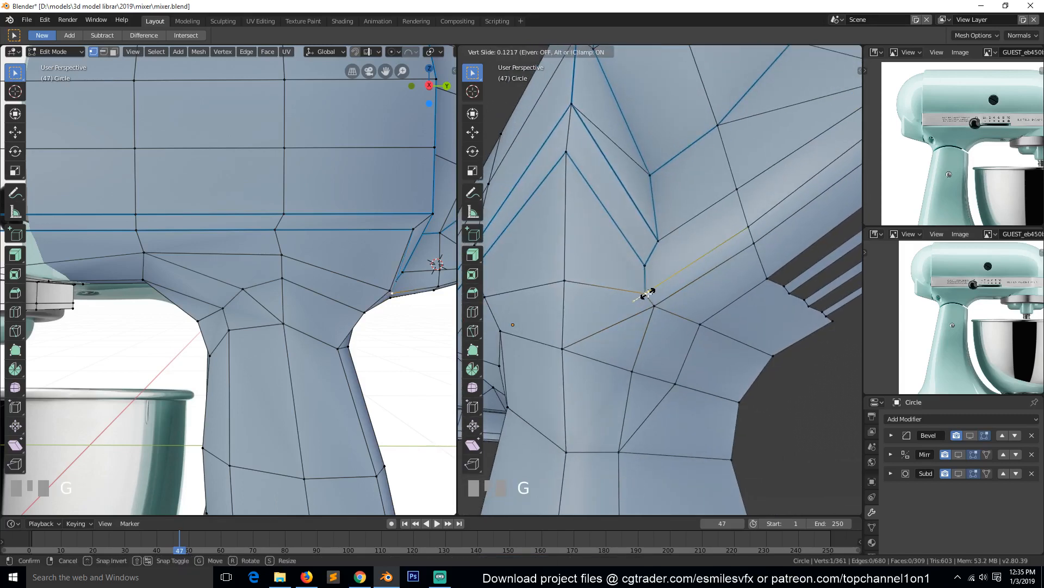
pyautogui.click(647, 295)
pyautogui.press('a')
pyautogui.press('`')
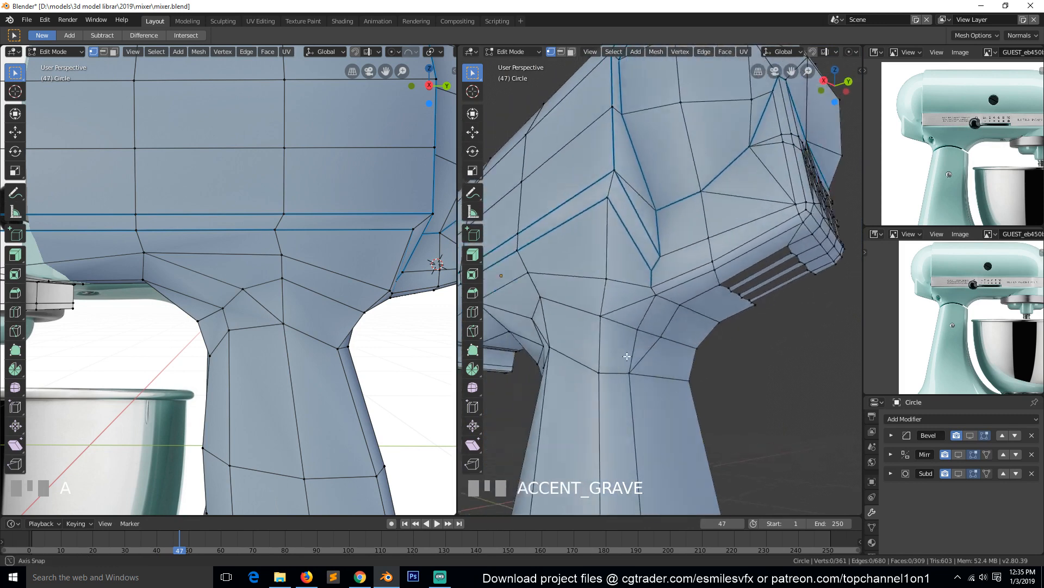
pyautogui.moveTo(627, 357)
pyautogui.mouseDown(button='middle')
pyautogui.moveTo(596, 345)
pyautogui.moveTo(663, 368)
pyautogui.moveTo(676, 345)
pyautogui.moveTo(635, 398)
pyautogui.moveTo(625, 361)
pyautogui.mouseUp(button='middle')
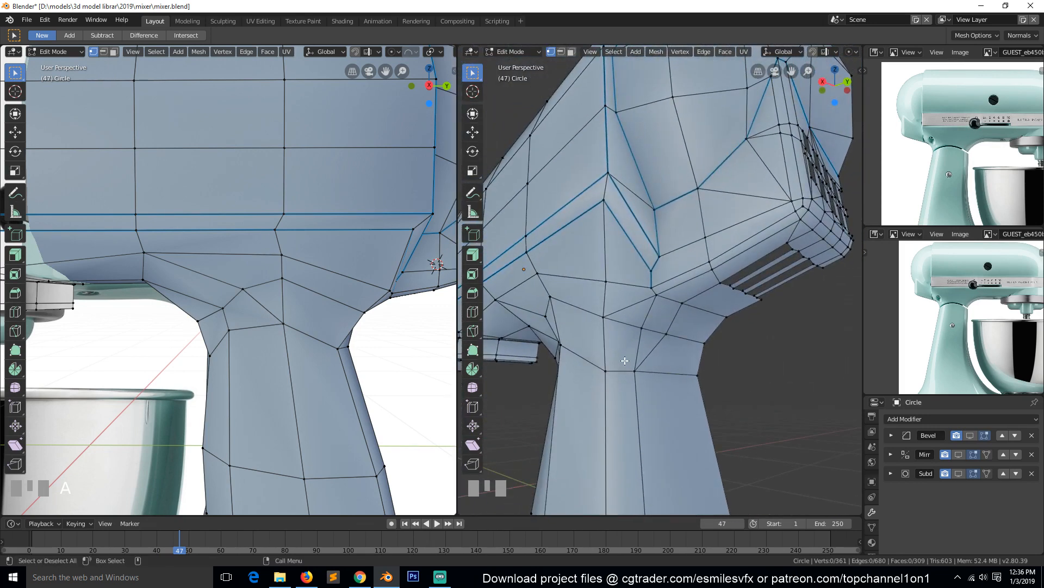
pyautogui.hotkey('ctrl', 's')
# Step: Knife-cut a new edge line from the seam's lower end across the underside strip between the vents and the neck, and save the file
pyautogui.press('`')
pyautogui.moveTo(609, 319); pyautogui.dragTo(624, 317, button='middle')
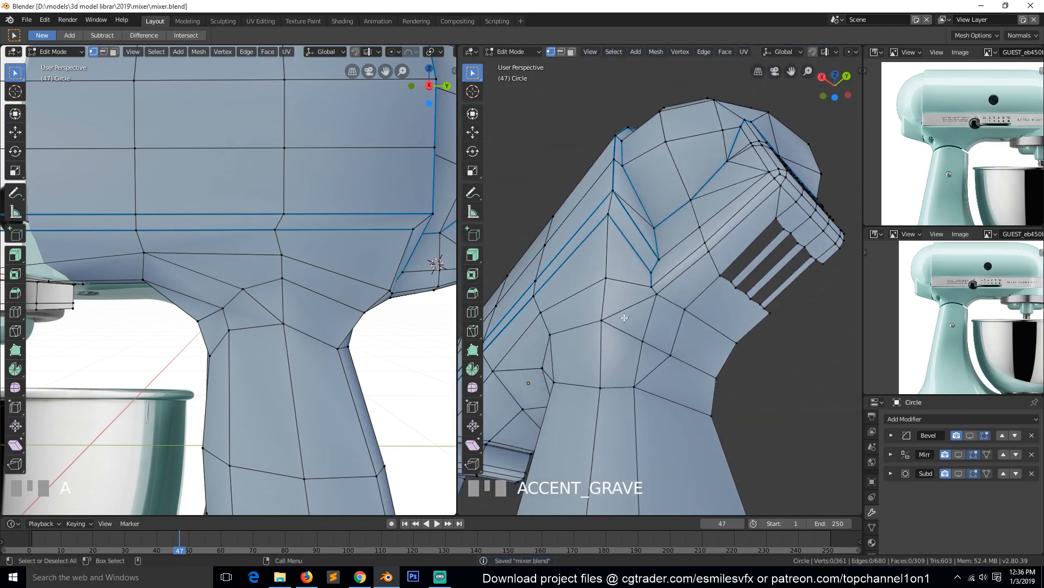
pyautogui.press('k')
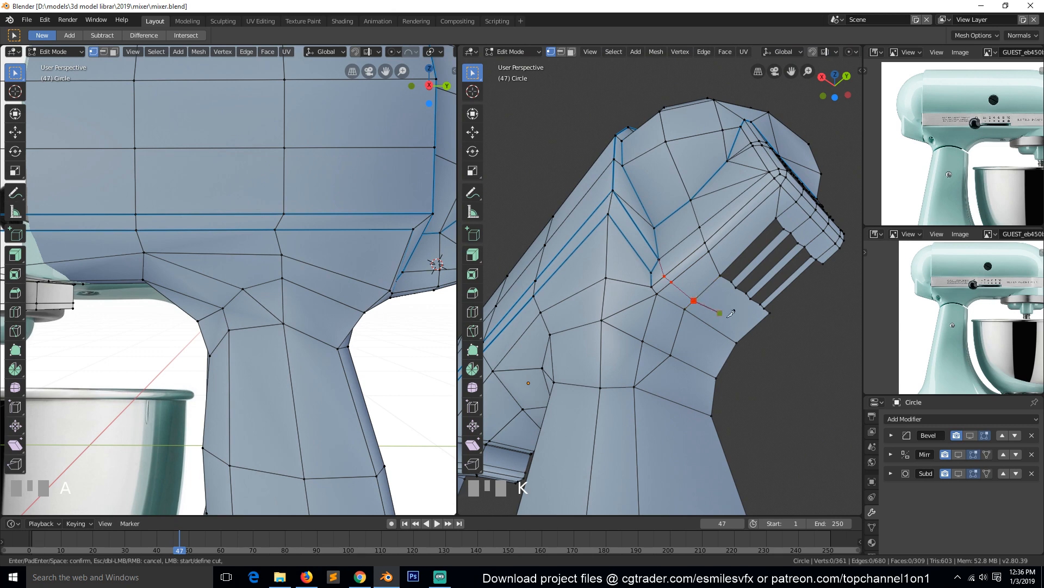
pyautogui.press('space')
pyautogui.press('`')
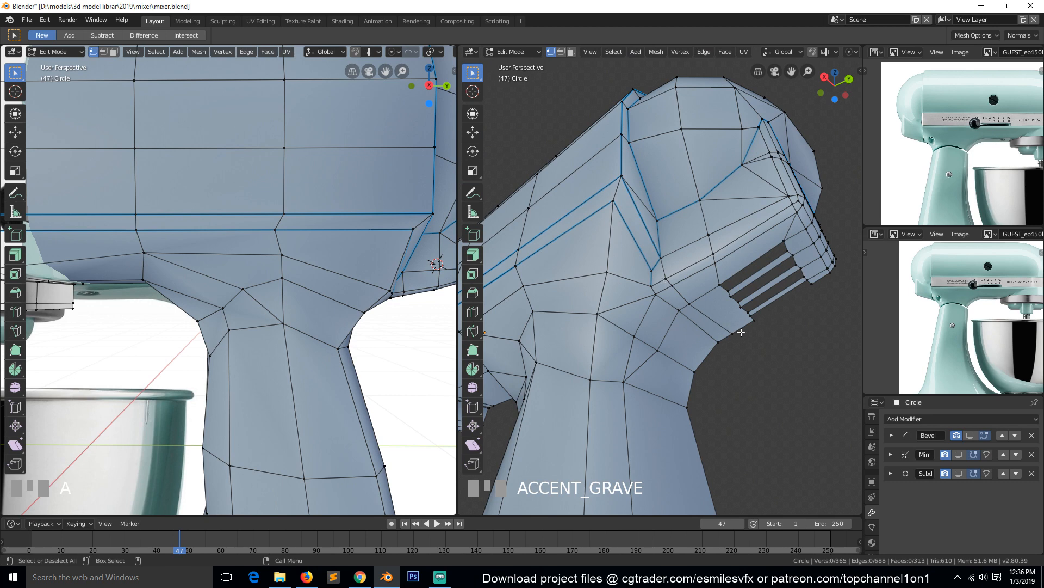
pyautogui.moveTo(635, 307); pyautogui.dragTo(630, 353, button='middle')
pyautogui.hotkey('ctrl', 's')
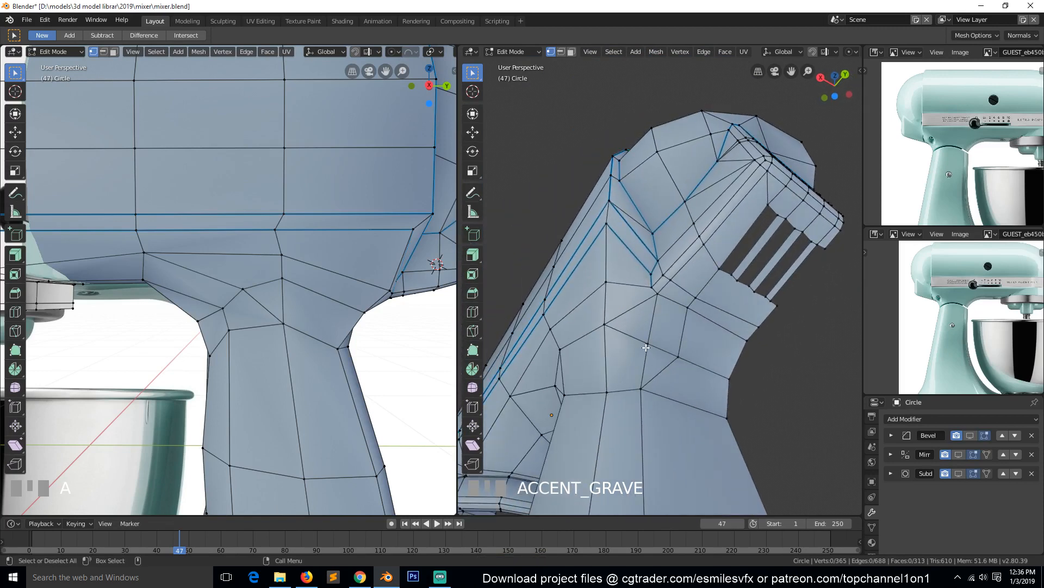
# Step: Merge the two neighbouring vertices at the rear of the neck top into the outer one, dissolve the edge above them and save
pyautogui.click(647, 347)
pyautogui.keyDown('shift'); pyautogui.click(684, 360); pyautogui.keyUp('shift')
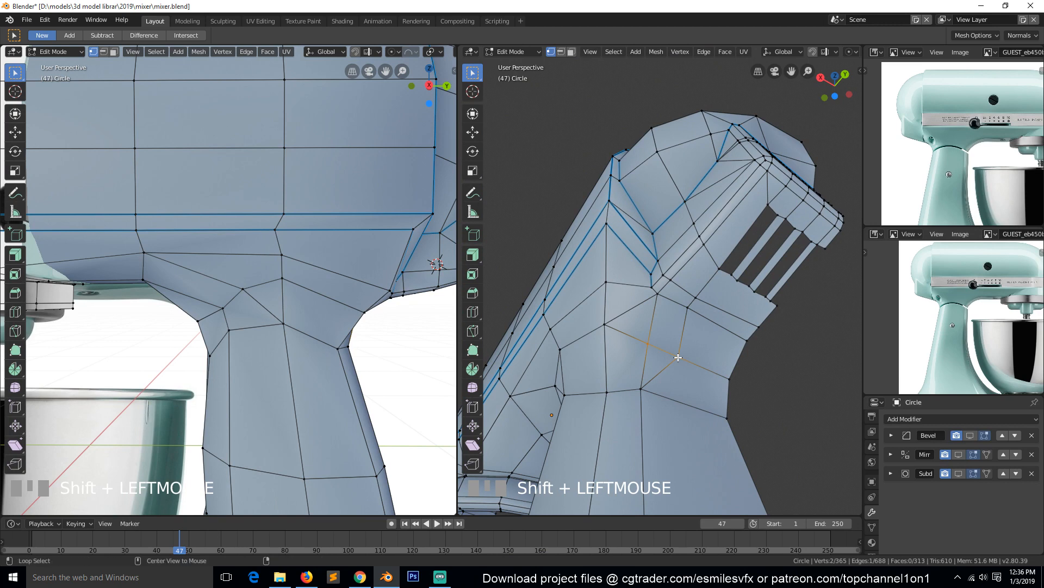
pyautogui.hotkey('alt', 'm')
pyautogui.click(676, 367)
pyautogui.press('3')
pyautogui.click(672, 336)
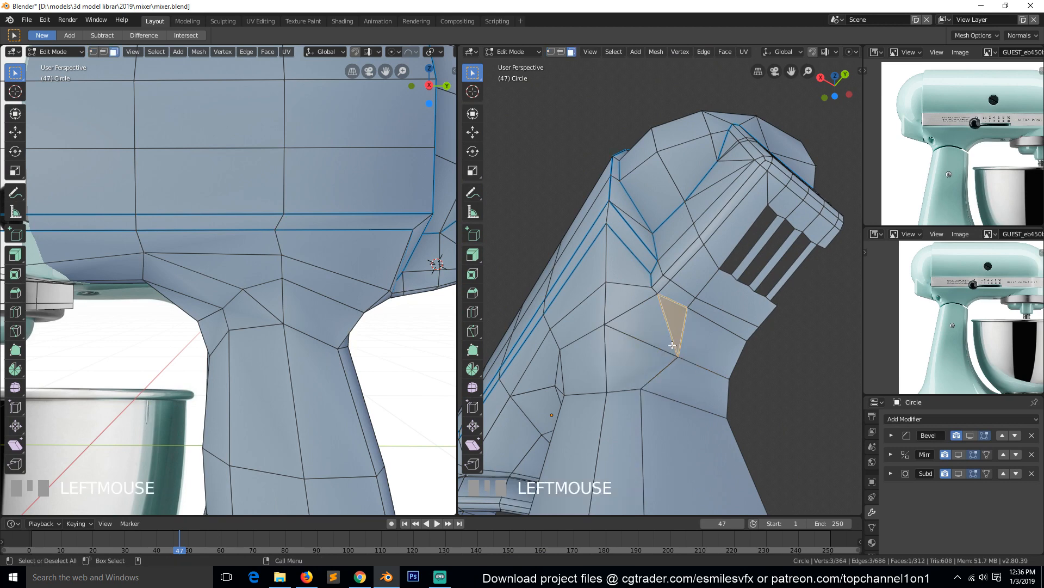
pyautogui.press('2')
pyautogui.click(672, 336)
pyautogui.hotkey('ctrl', 'x')
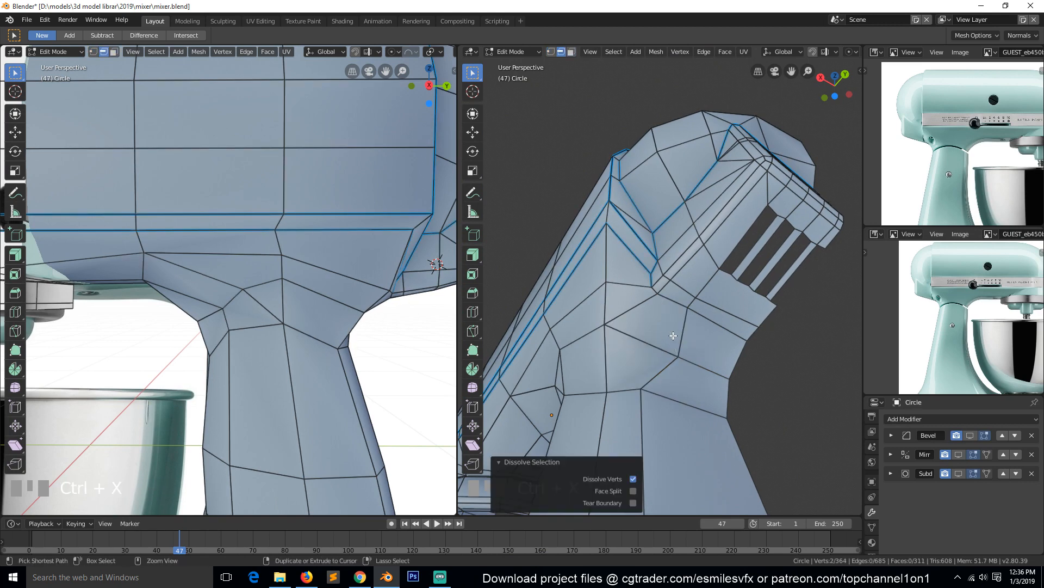
pyautogui.hotkey('ctrl', 's')
# Step: In the right side view, move the vertex just above the neck's rear corner -0.0401 m in Y and 0.0401 m in Z
pyautogui.moveTo(659, 356); pyautogui.dragTo(731, 414, button='middle')
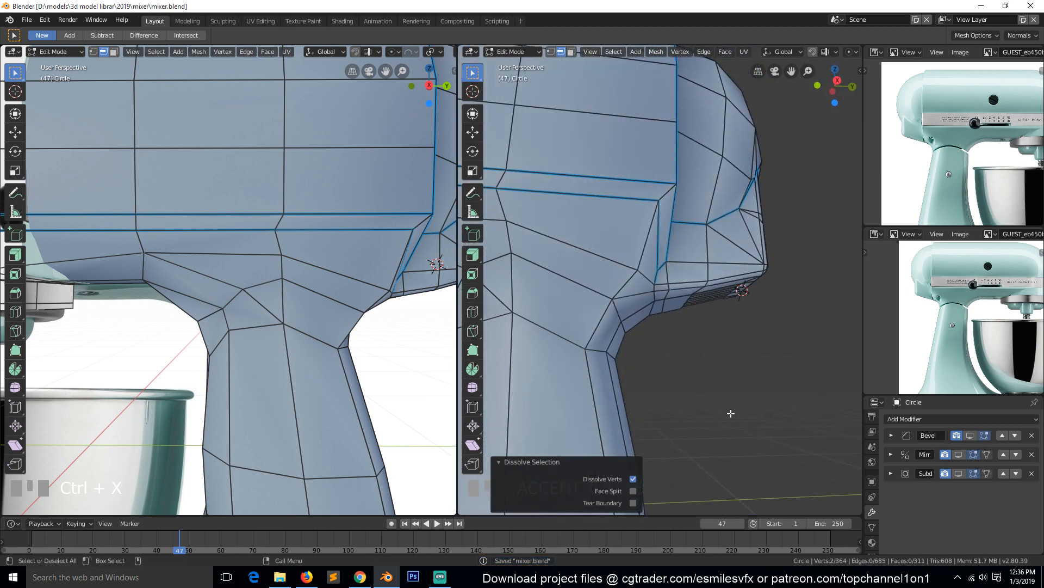
pyautogui.press('KP_3')
pyautogui.press('1')
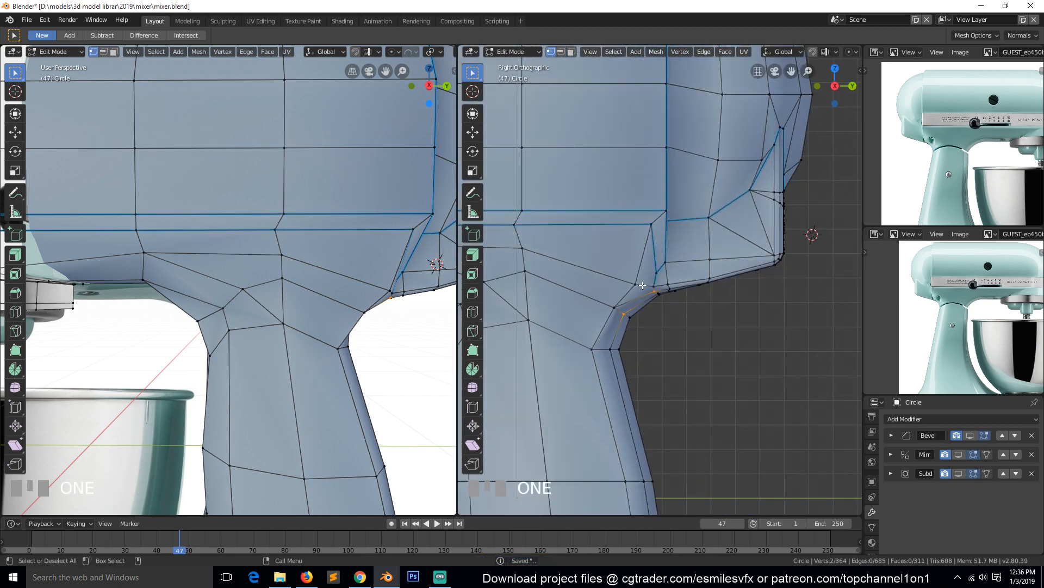
pyautogui.click(652, 298)
pyautogui.press('g')
pyautogui.click(639, 292)
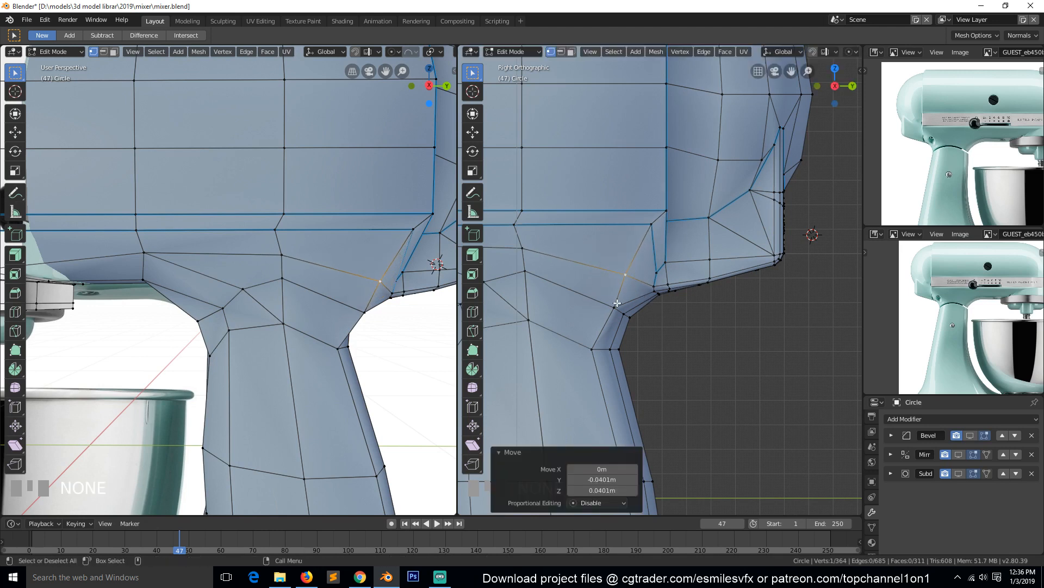
# Step: Nudge the two vertices at the neck's rear upper corner to even out the outline, and save the file
pyautogui.click(615, 305)
pyautogui.press('g')
pyautogui.click(607, 299)
pyautogui.click(630, 322)
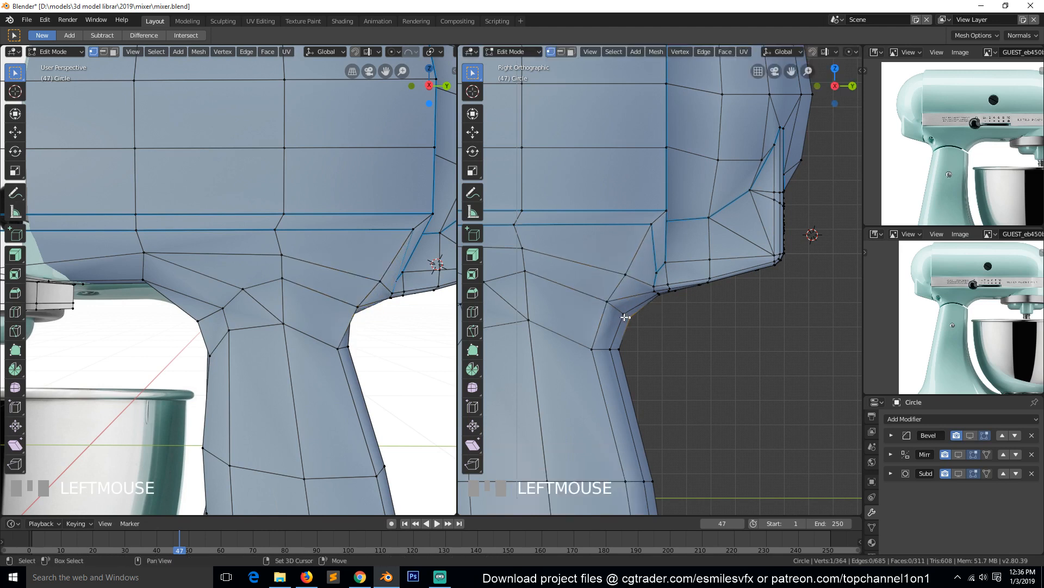
pyautogui.keyDown('shift'); pyautogui.click(625, 318); pyautogui.keyUp('shift')
pyautogui.press('g')
pyautogui.click(627, 323)
pyautogui.press('Tab')
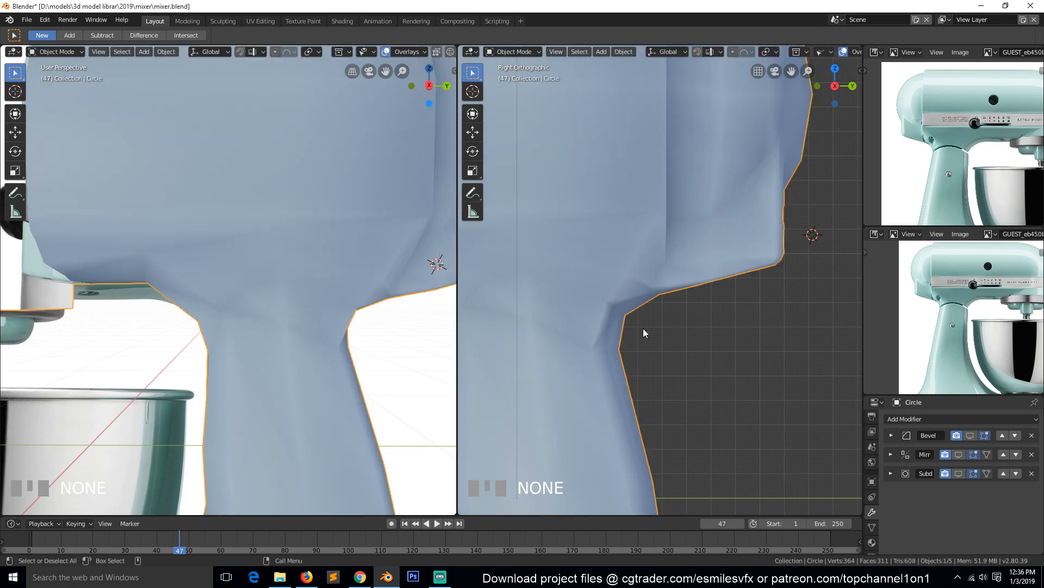
pyautogui.hotkey('ctrl', 's')
# Step: Examine the reworked neck junction from below and from the right side with nothing selected
pyautogui.press('Tab')
pyautogui.press('`')
pyautogui.moveTo(653, 266); pyautogui.dragTo(635, 254, button='middle')
pyautogui.hotkey('alt', 'a')
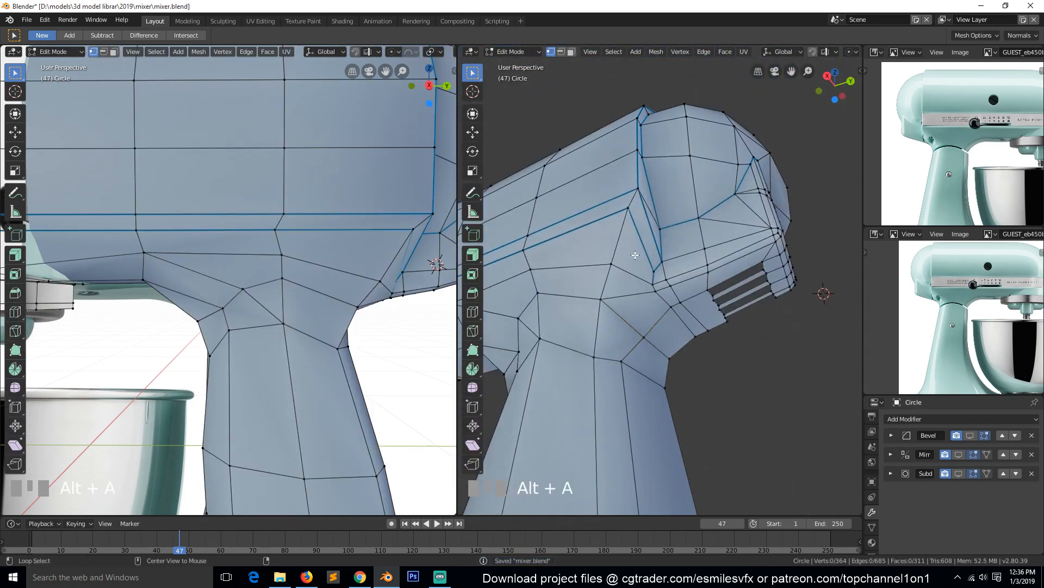
pyautogui.press('Tab')
pyautogui.press('Tab')
pyautogui.press('KP_3')
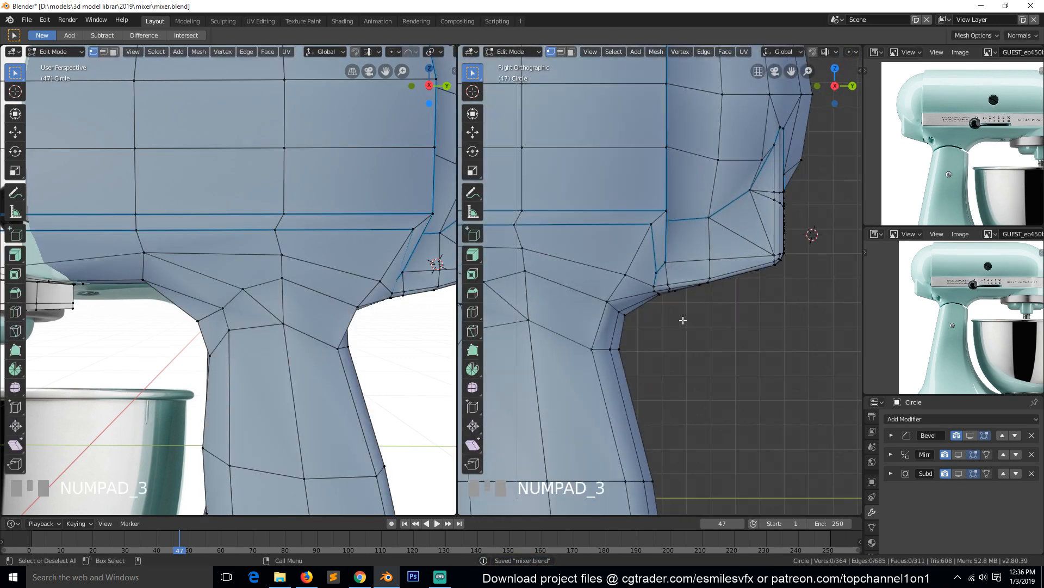
# Step: Enable the viewport display of the mixer body's Bevel, Mirror and Subdivision modifiers
pyautogui.press('Tab')
pyautogui.click(971, 435)
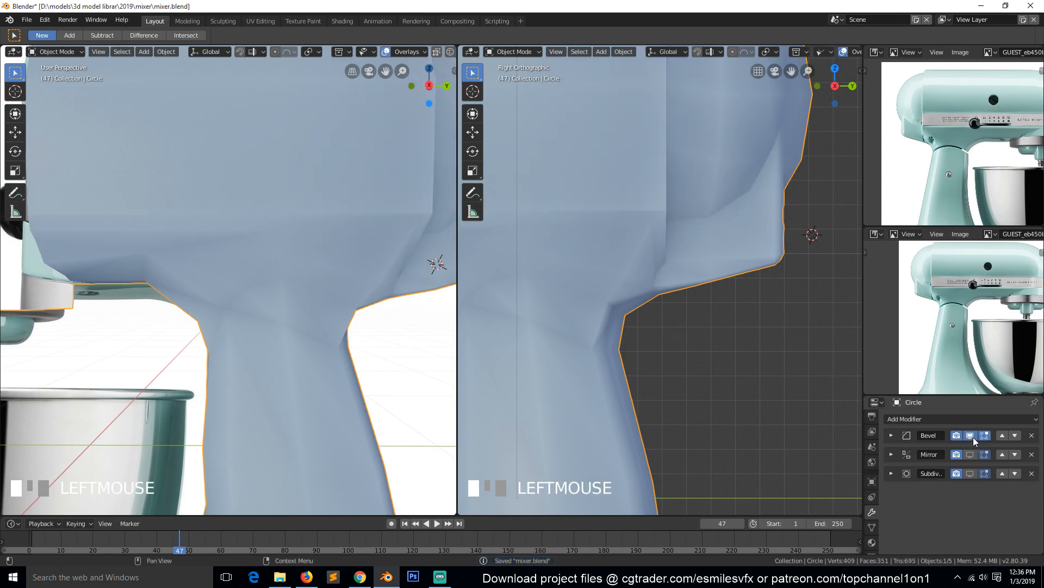
pyautogui.click(969, 455)
pyautogui.click(970, 474)
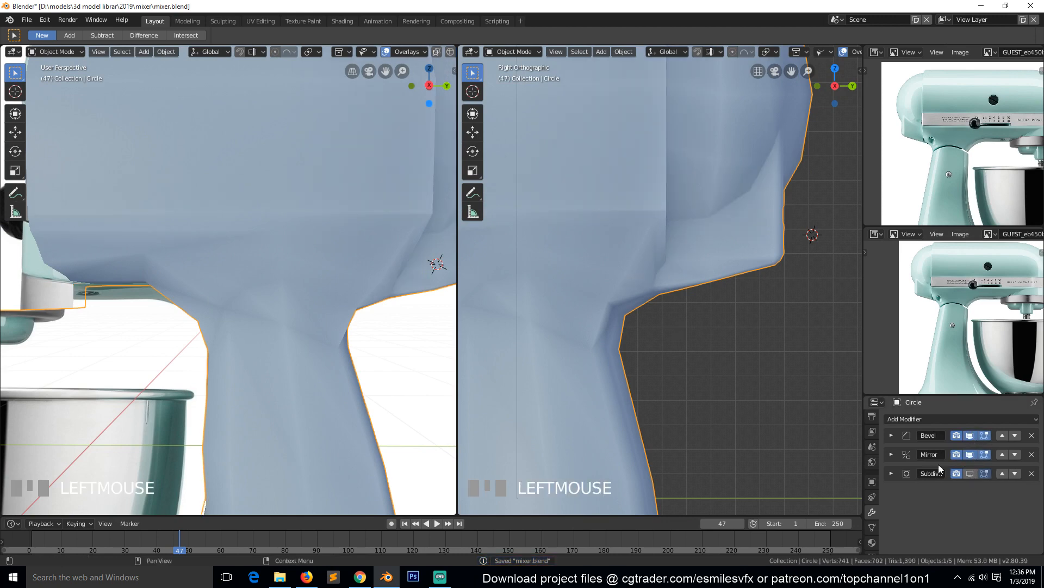
# Step: Set the edge bevel weight to 1 on the edge run continuing from the seam's lower end across the underside
pyautogui.press('`')
pyautogui.moveTo(699, 374); pyautogui.dragTo(666, 289, button='middle')
pyautogui.scroll(5, 648, 299)
pyautogui.press('Tab')
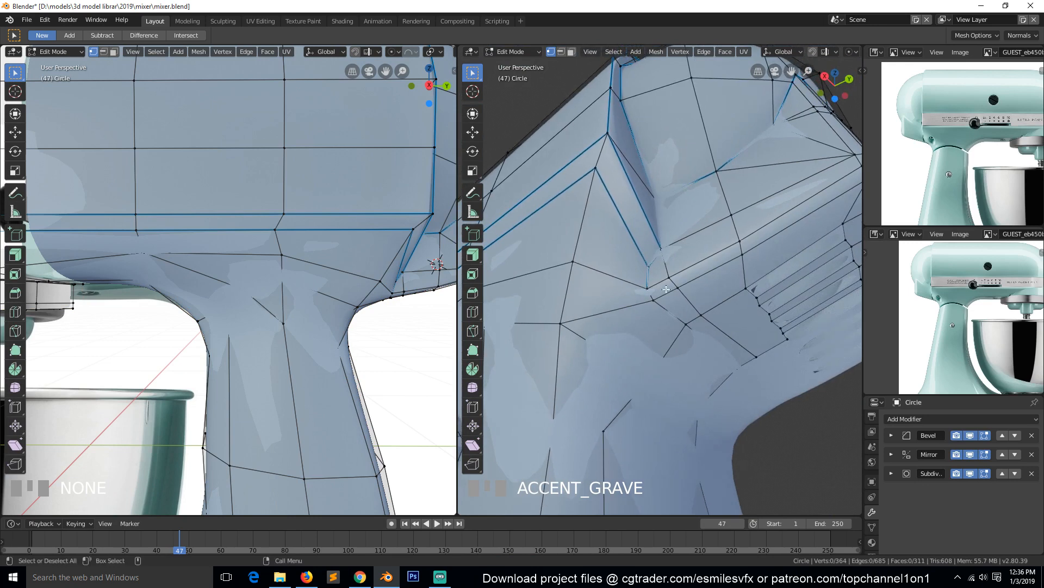
pyautogui.press('2')
pyautogui.click(669, 311)
pyautogui.keyDown('alt'); pyautogui.click(673, 313); pyautogui.keyUp('alt')
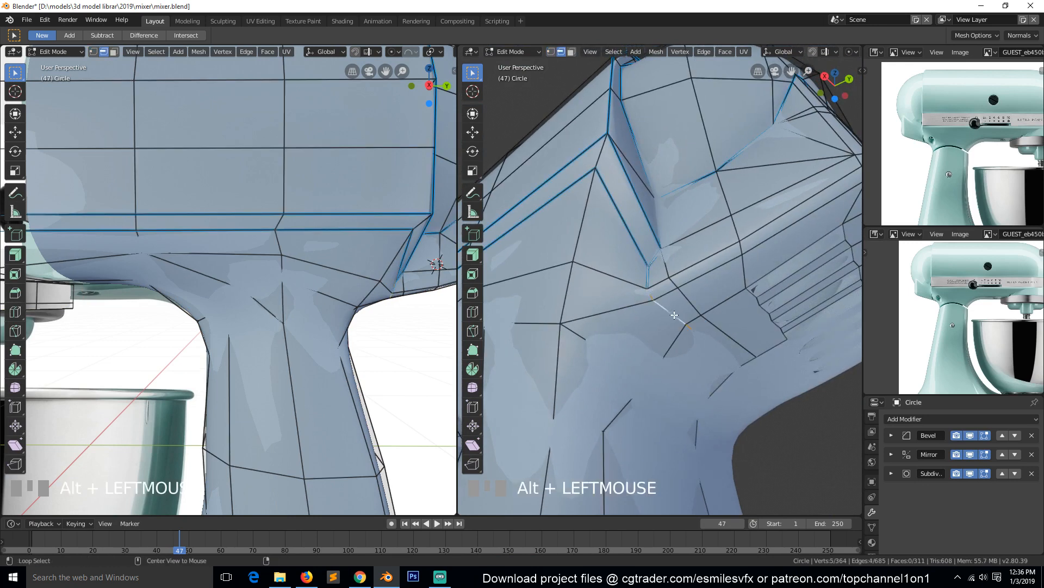
pyautogui.hotkey('ctrl', 'e')
pyautogui.click(719, 344)
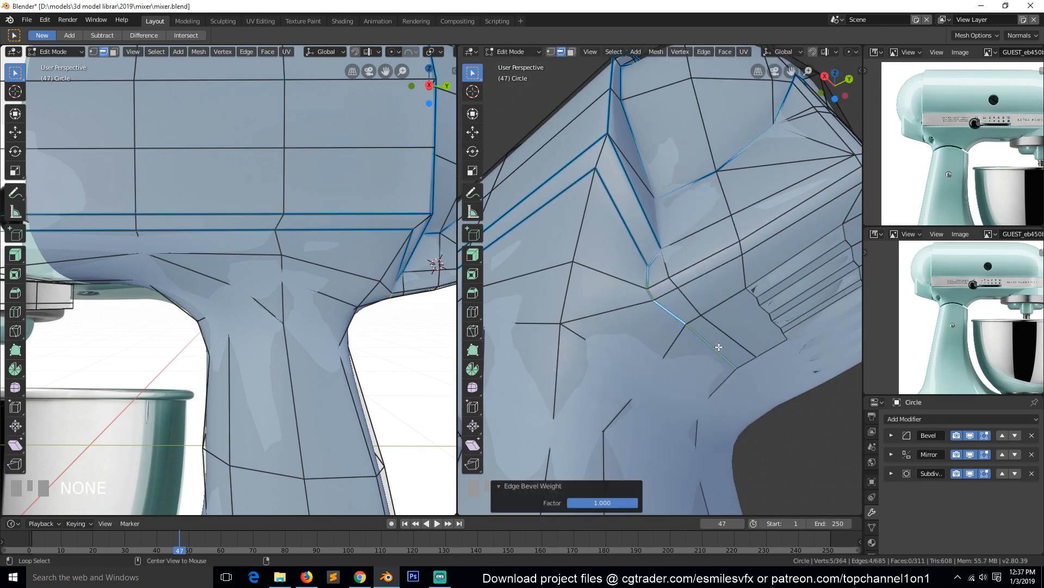
pyautogui.hotkey('alt', 'a')
# Step: Examine the smoothed head and neck junction in object mode up close, from below and from the front and side
pyautogui.press('`')
pyautogui.moveTo(683, 349); pyautogui.dragTo(690, 377, button='middle')
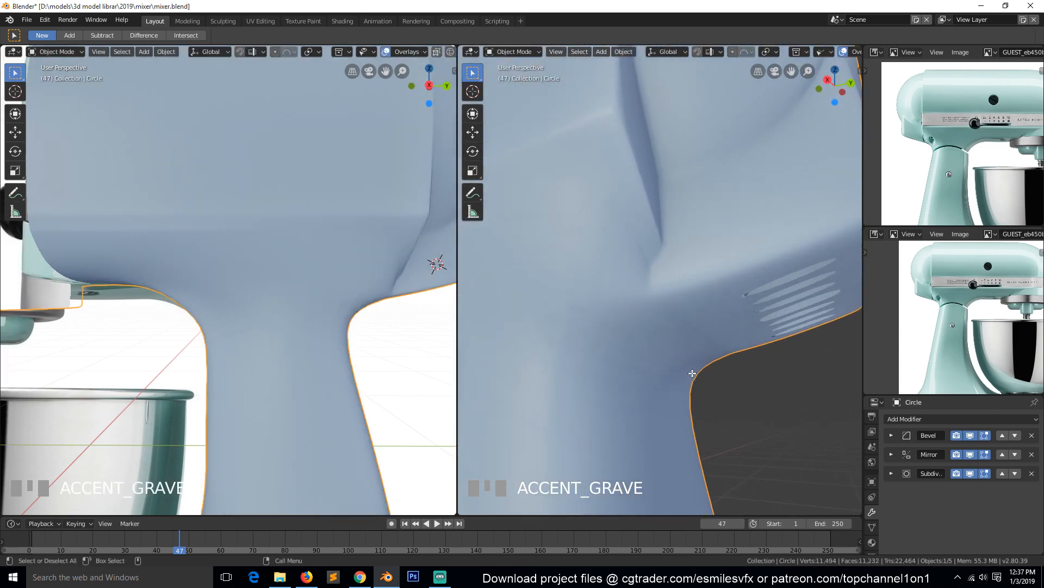
pyautogui.press('Tab')
pyautogui.press('Tab')
pyautogui.scroll(-3, 693, 378)
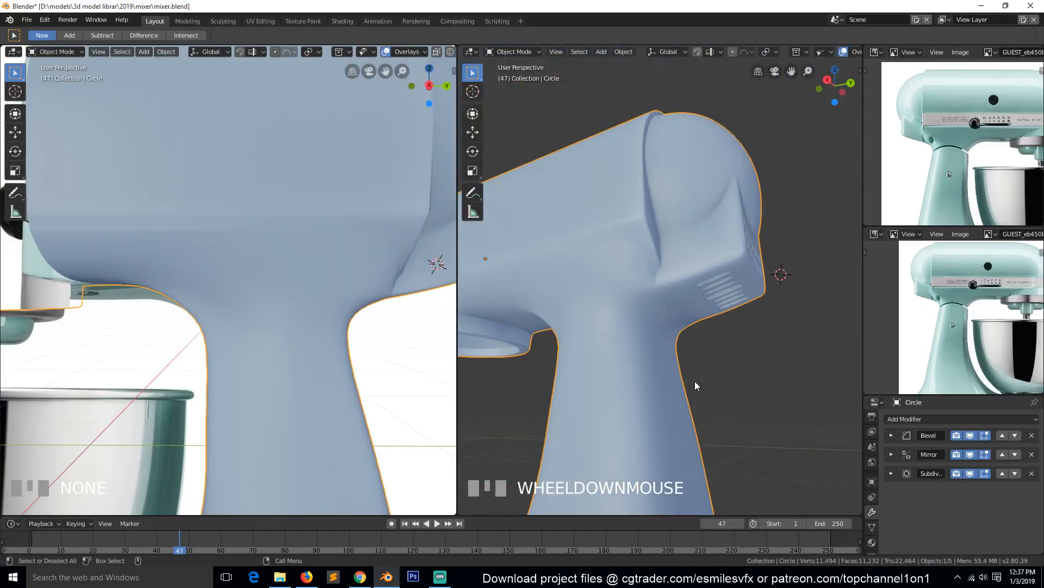
pyautogui.press('KP_1')
pyautogui.press('KP_6')
pyautogui.press('KP_3')
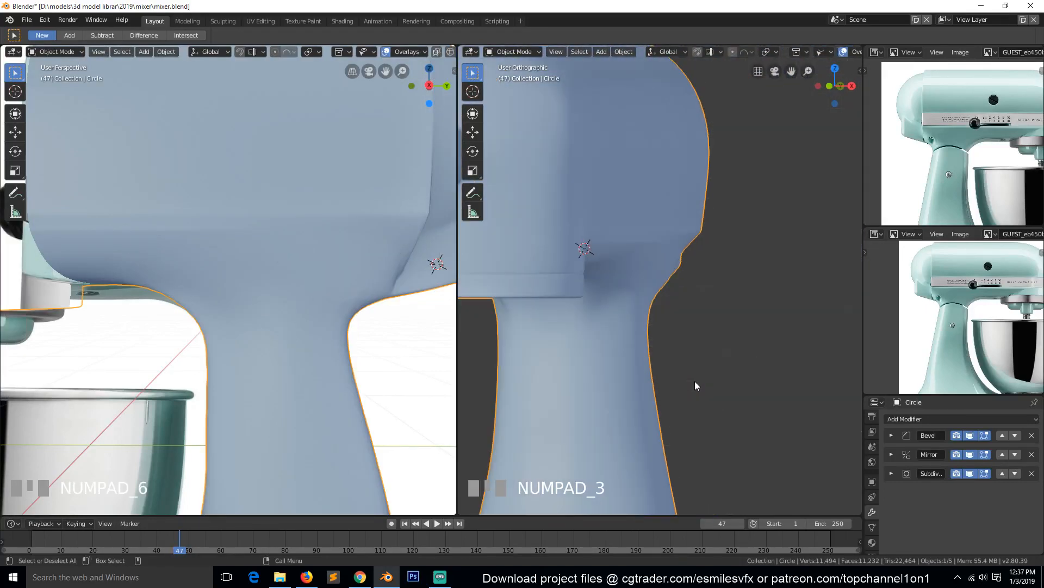
# Step: In wireframe side view, circle-select the three vertices at the neck's rear upper corner and move them 0.0216 m in Y and -0.0247 m in Z
pyautogui.press('Tab')
pyautogui.scroll(2, 701, 327)
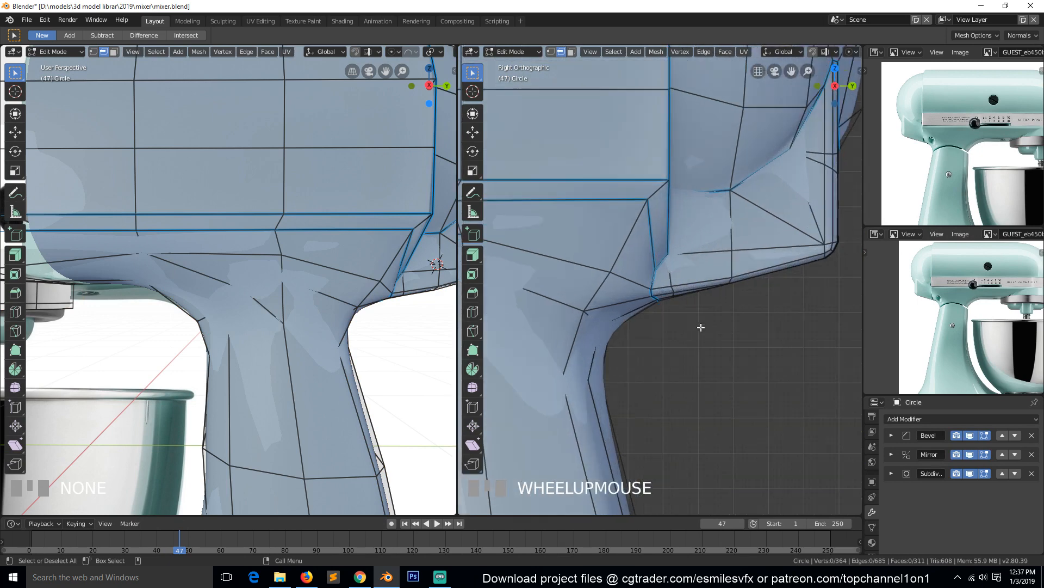
pyautogui.press('1')
pyautogui.press('z')
pyautogui.click(552, 314)
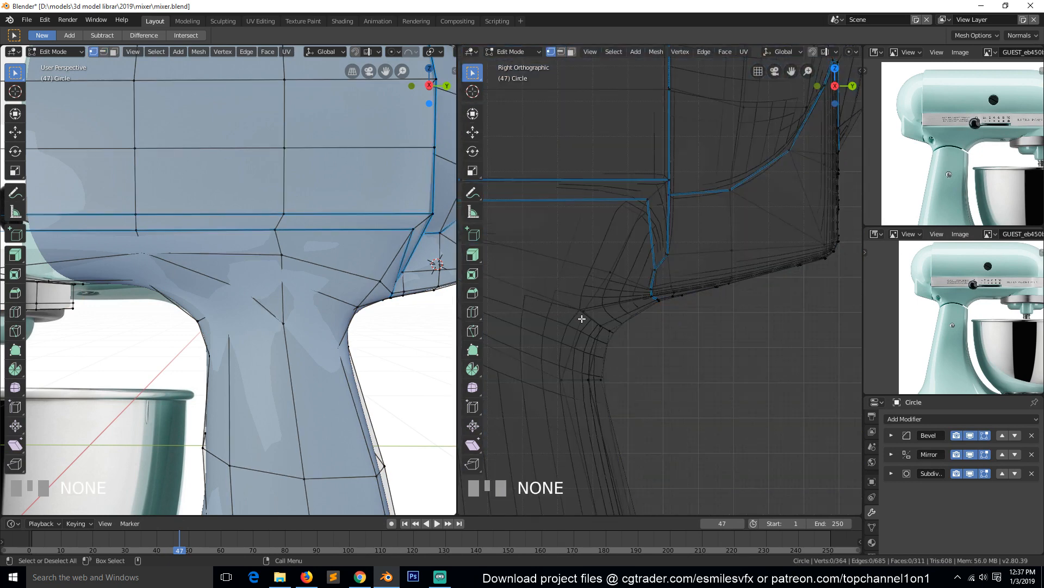
pyautogui.press('c')
pyautogui.moveTo(571, 307); pyautogui.dragTo(635, 350)
pyautogui.rightClick(644, 357)
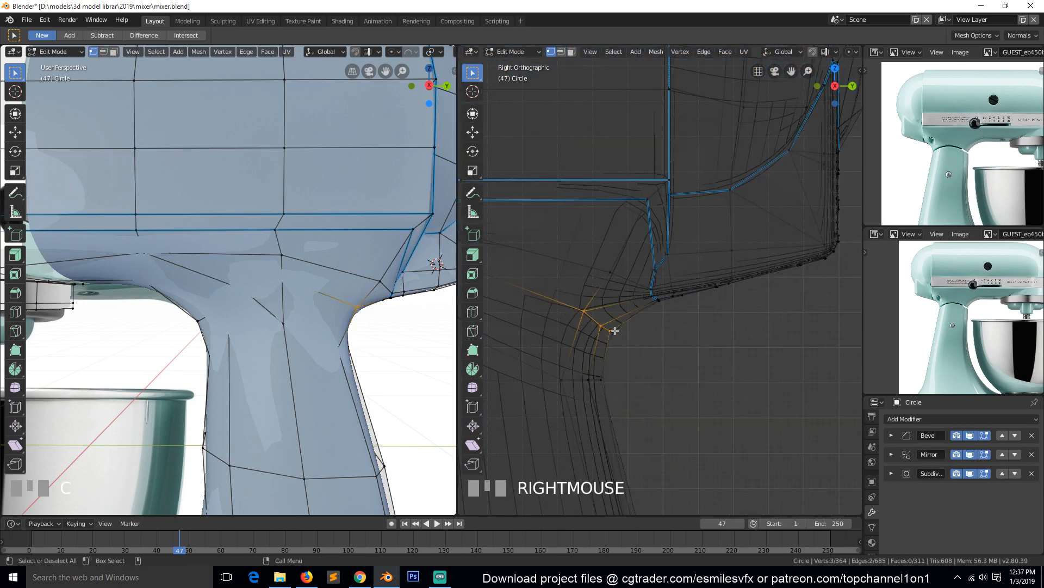
pyautogui.hotkey('alt', 'a')
pyautogui.press('c')
pyautogui.moveTo(584, 314); pyautogui.dragTo(677, 361)
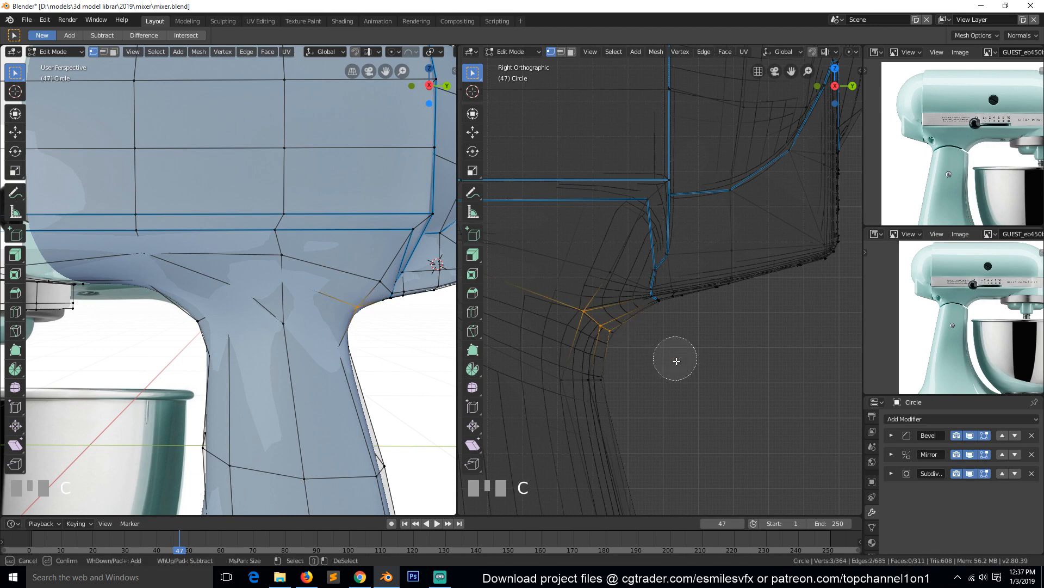
pyautogui.rightClick(647, 355)
pyautogui.press('g')
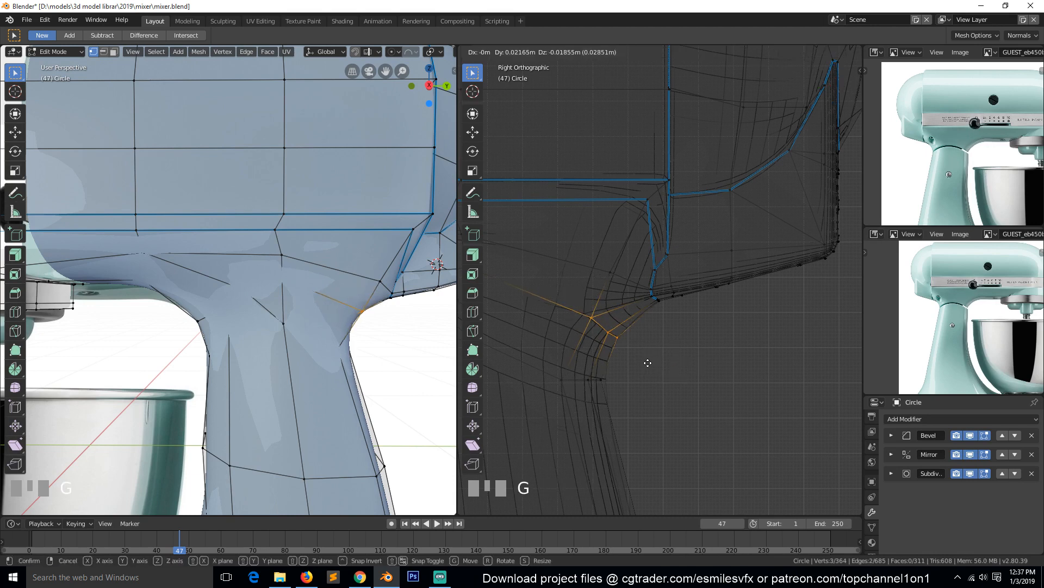
pyautogui.click(649, 361)
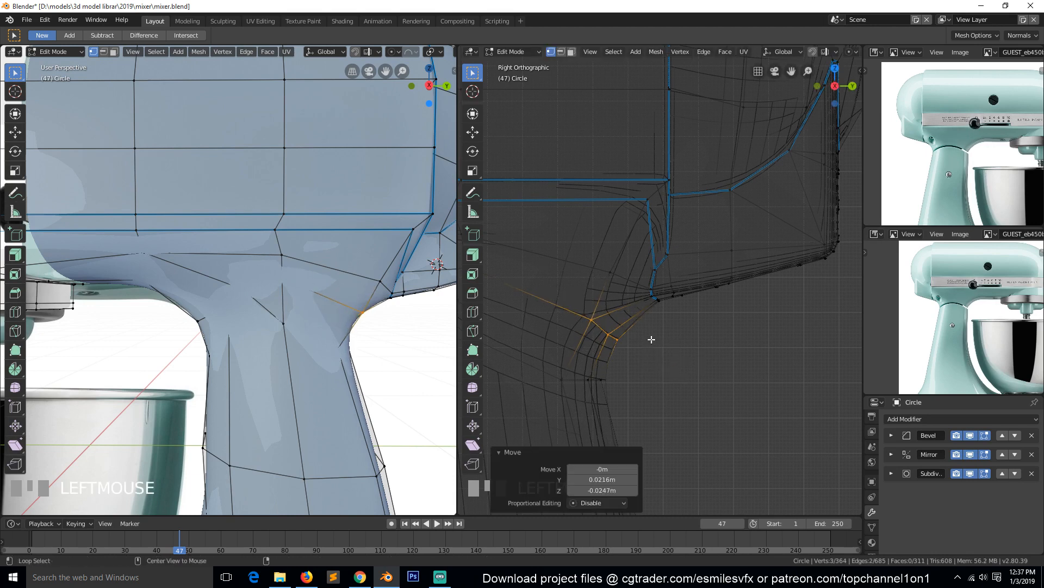
# Step: Clear the vertex selection, switch back to solid shading in object mode and save the file
pyautogui.hotkey('alt', 'a')
pyautogui.press('z')
pyautogui.click(722, 347)
pyautogui.press('Tab')
pyautogui.scroll(-3, 722, 347)
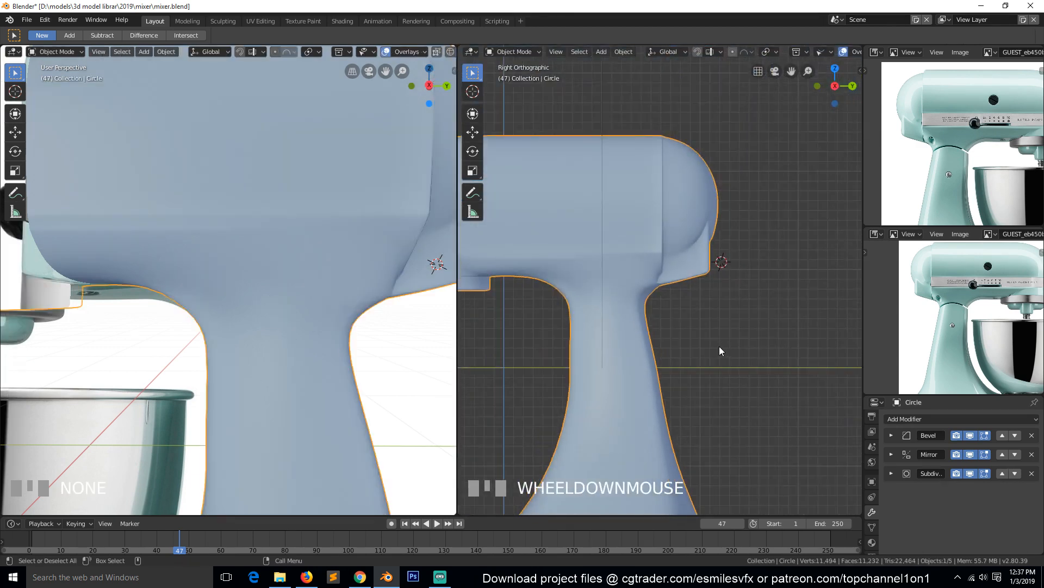
pyautogui.scroll(2, 712, 341)
pyautogui.hotkey('ctrl', 's')
pyautogui.scroll(-2, 684, 262)
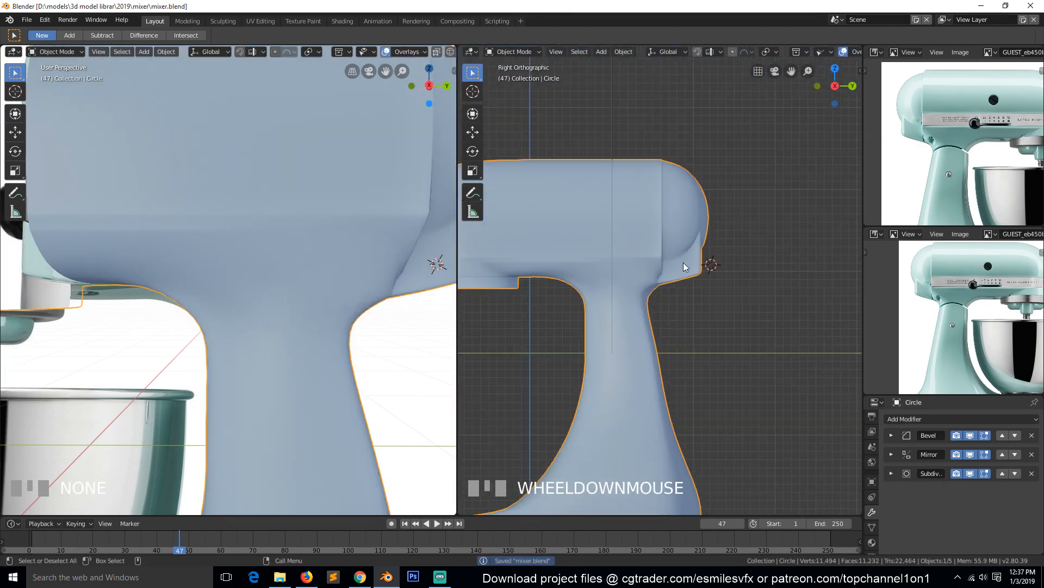
# Step: Examine the rear and underside vents' base mesh with the viewport display of the Subdivision and Bevel modifiers turned off
pyautogui.moveTo(683, 263); pyautogui.dragTo(564, 263, button='middle')
pyautogui.scroll(4, 685, 256)
pyautogui.press('Tab')
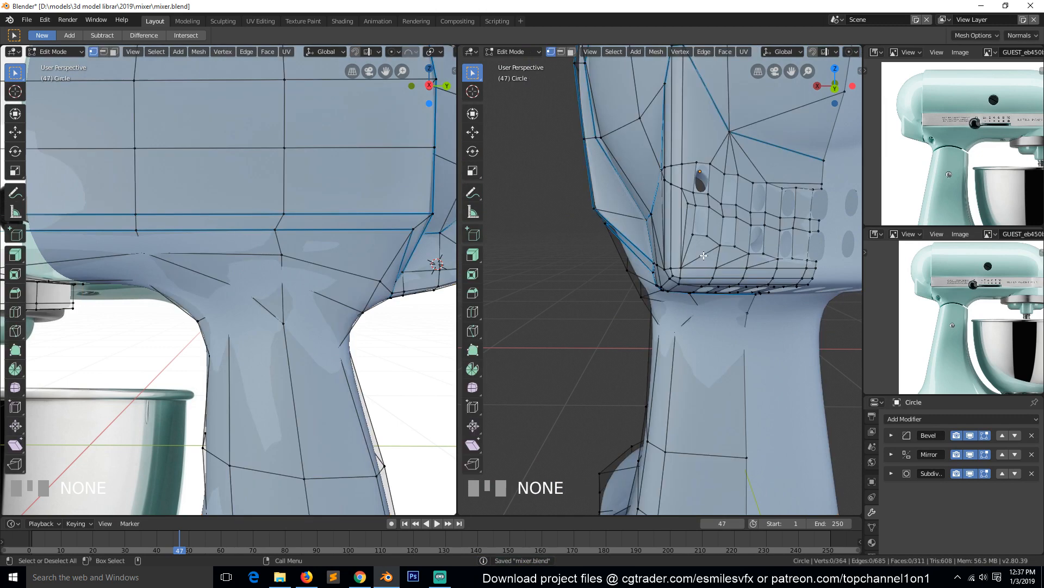
pyautogui.scroll(-1, 709, 253)
pyautogui.scroll(1, 710, 251)
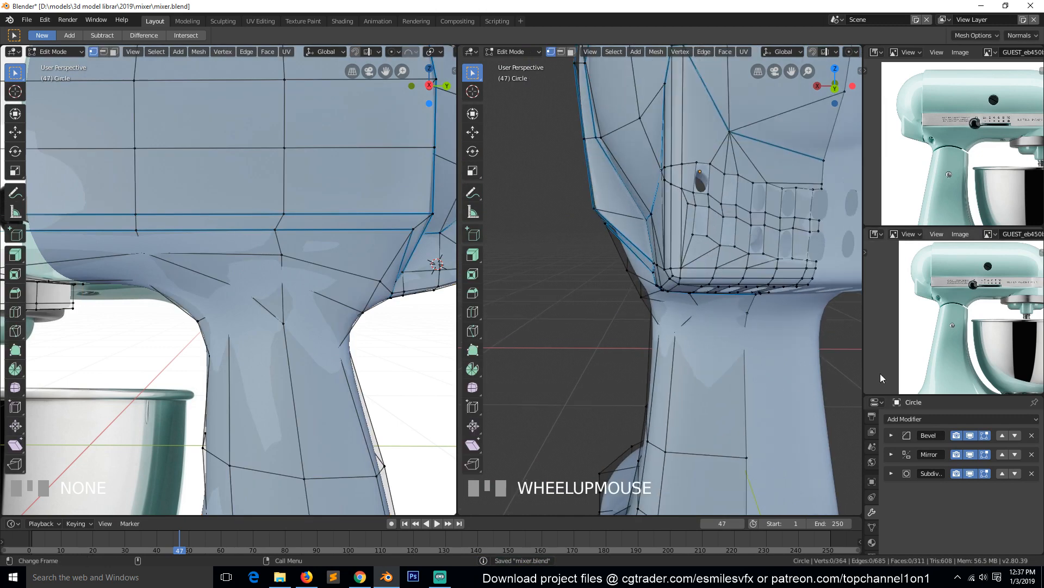
pyautogui.click(970, 473)
pyautogui.click(971, 435)
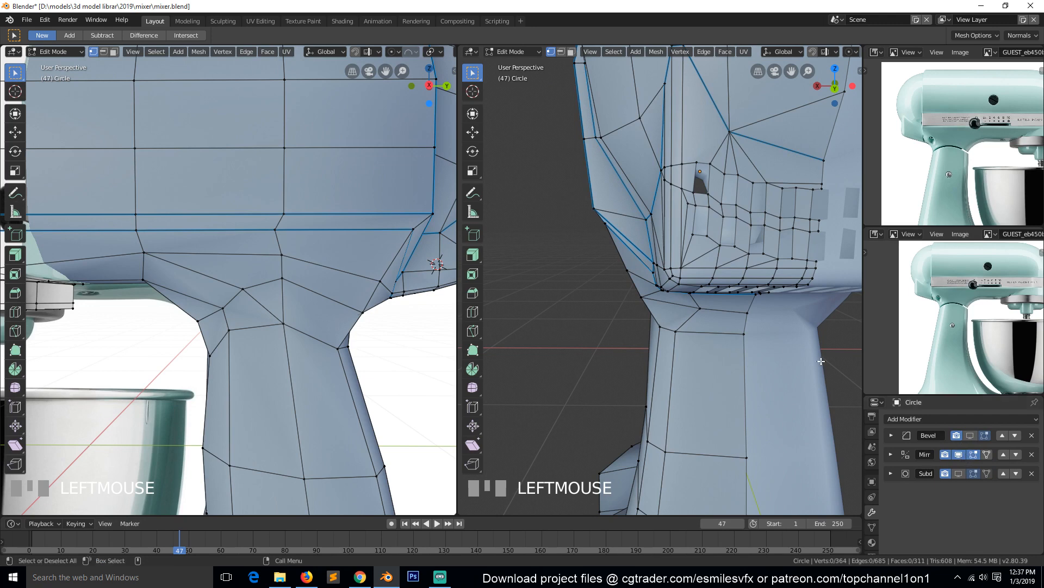
pyautogui.press('Tab')
pyautogui.moveTo(772, 269); pyautogui.dragTo(731, 249, button='middle')
pyautogui.press('Tab')
pyautogui.hotkey('alt', 'a')
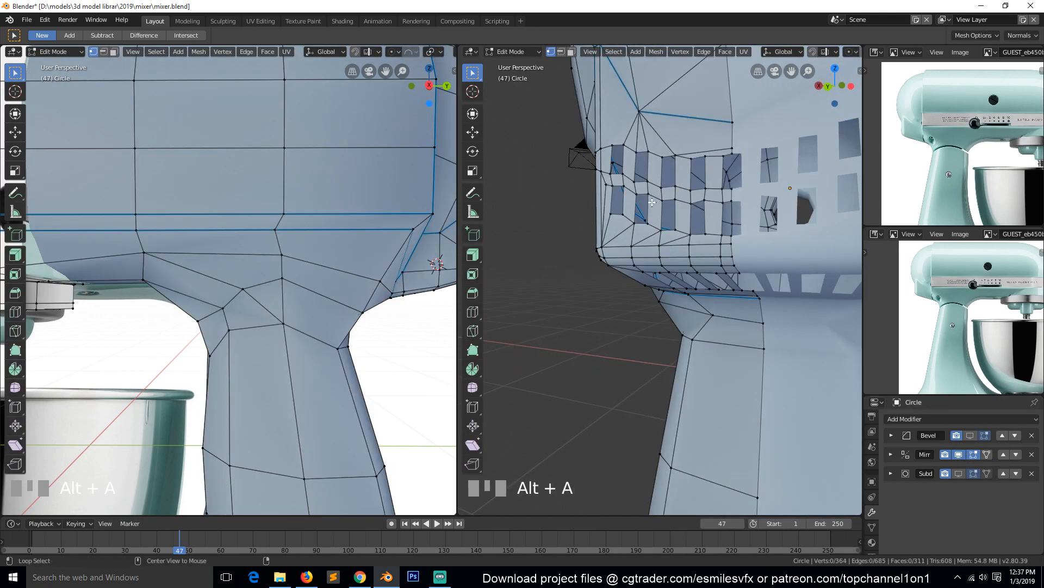
pyautogui.press('`')
pyautogui.scroll(-2, 666, 218)
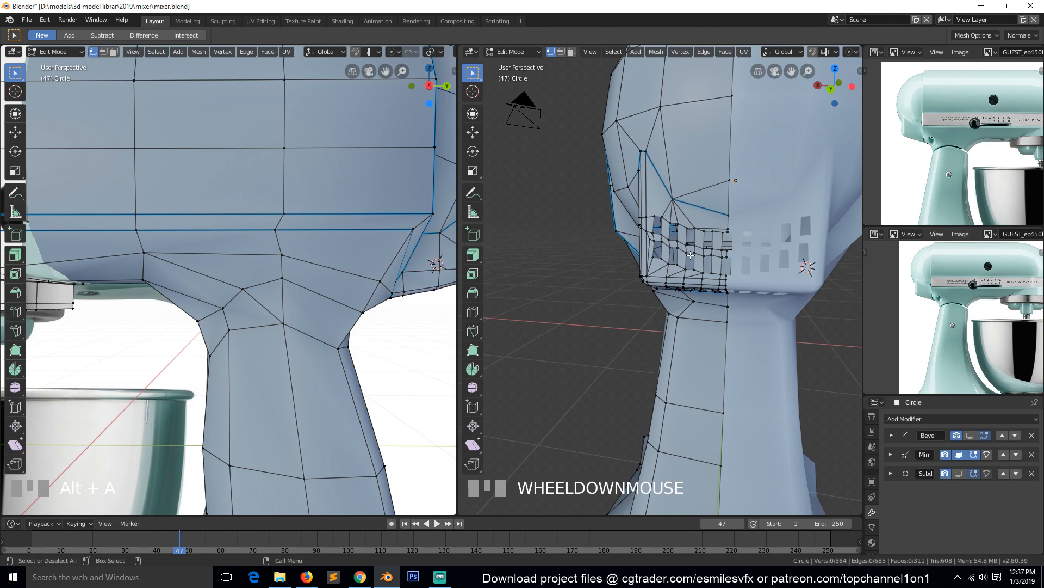
pyautogui.scroll(4, 690, 254)
pyautogui.scroll(-2, 689, 252)
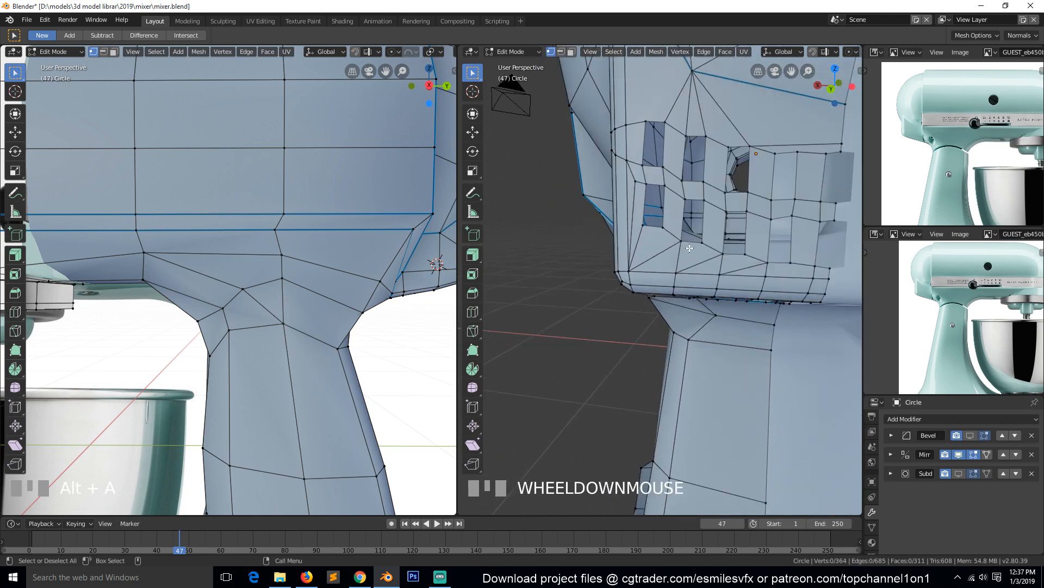
pyautogui.scroll(-3, 689, 249)
pyautogui.press('`')
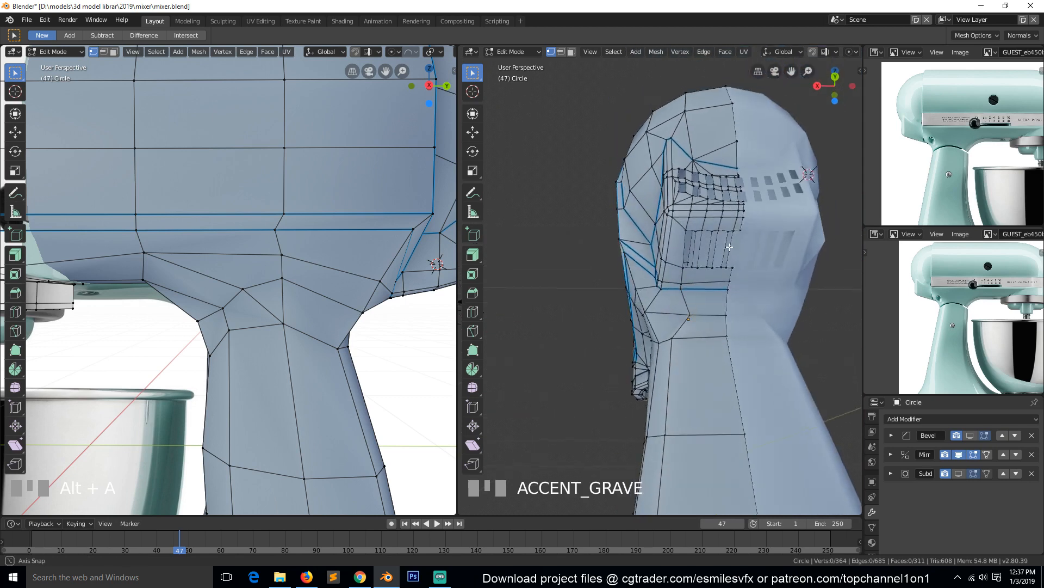
pyautogui.press('Tab')
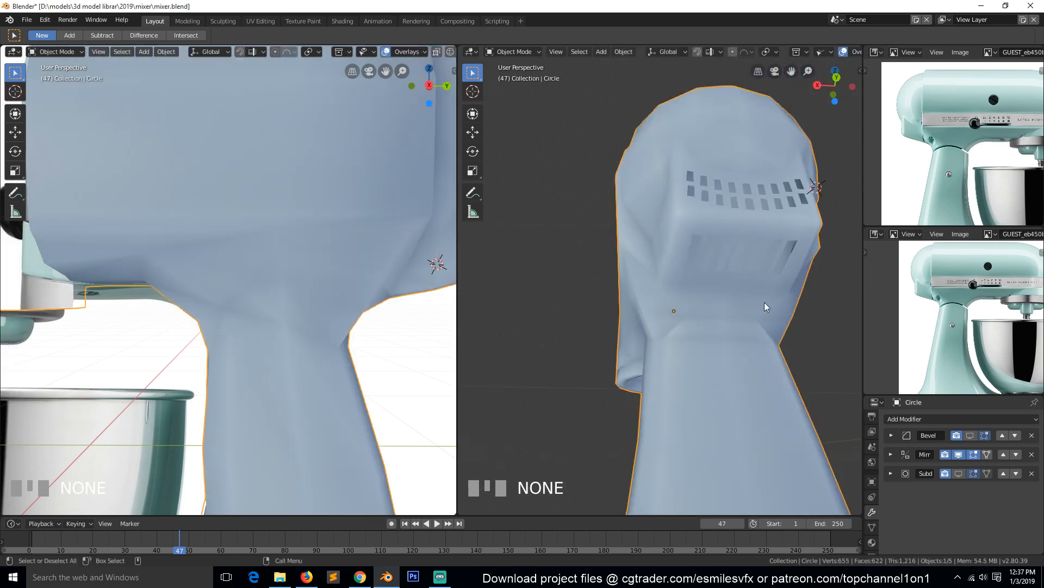
# Step: Re-enable the viewport display of the Bevel and Subdivision modifiers and inspect the smoothed vents from below
pyautogui.click(970, 435)
pyautogui.click(970, 474)
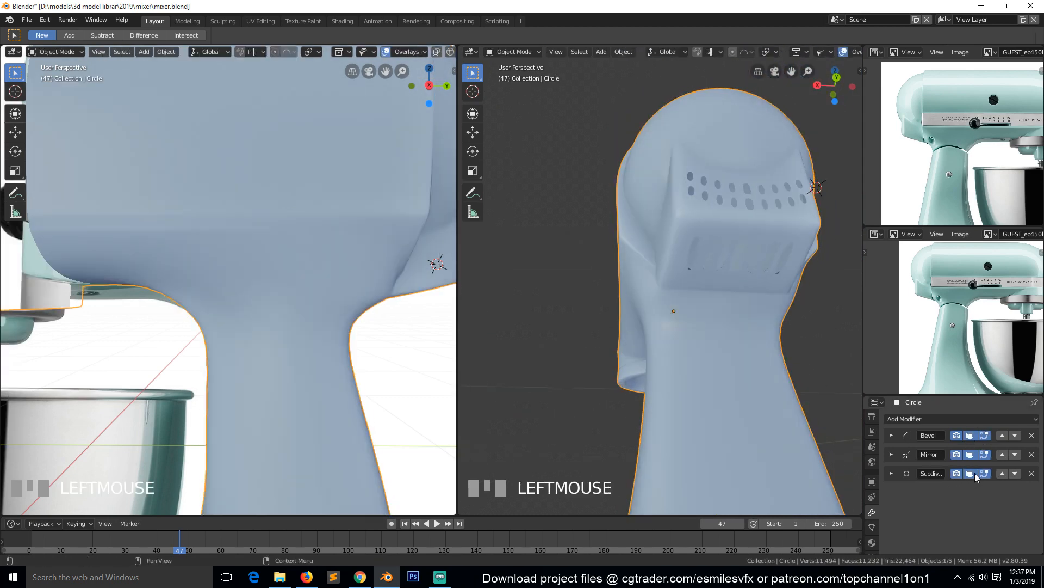
pyautogui.press('`')
pyautogui.moveTo(727, 360); pyautogui.dragTo(692, 294, button='middle')
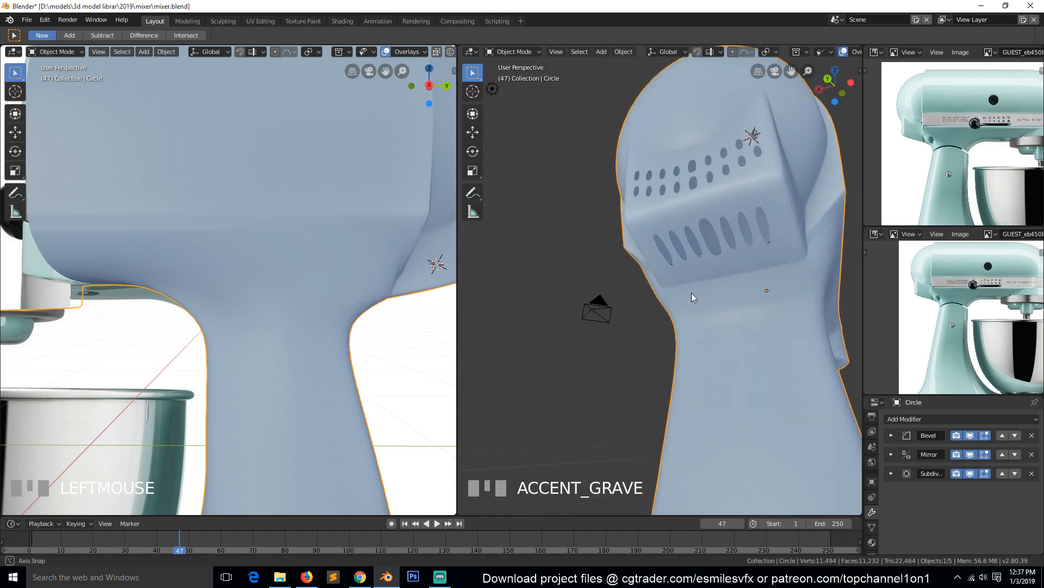
# Step: Move the two vertices on the side edge of the central underside vent slot 0.00486 m along X
pyautogui.press('Tab')
pyautogui.scroll(3, 712, 261)
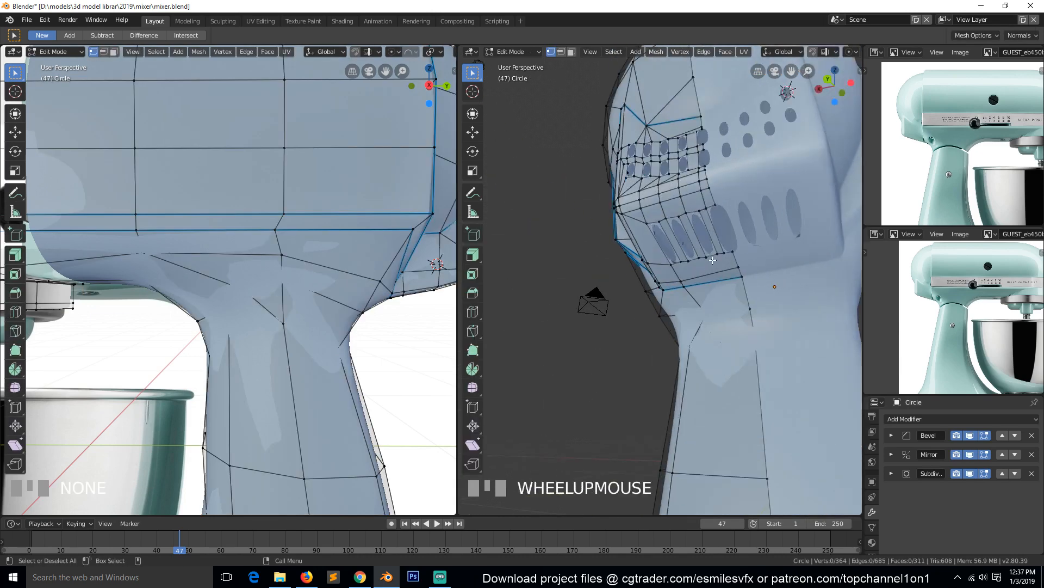
pyautogui.click(708, 207)
pyautogui.keyDown('ctrl'); pyautogui.click(726, 253); pyautogui.keyUp('ctrl')
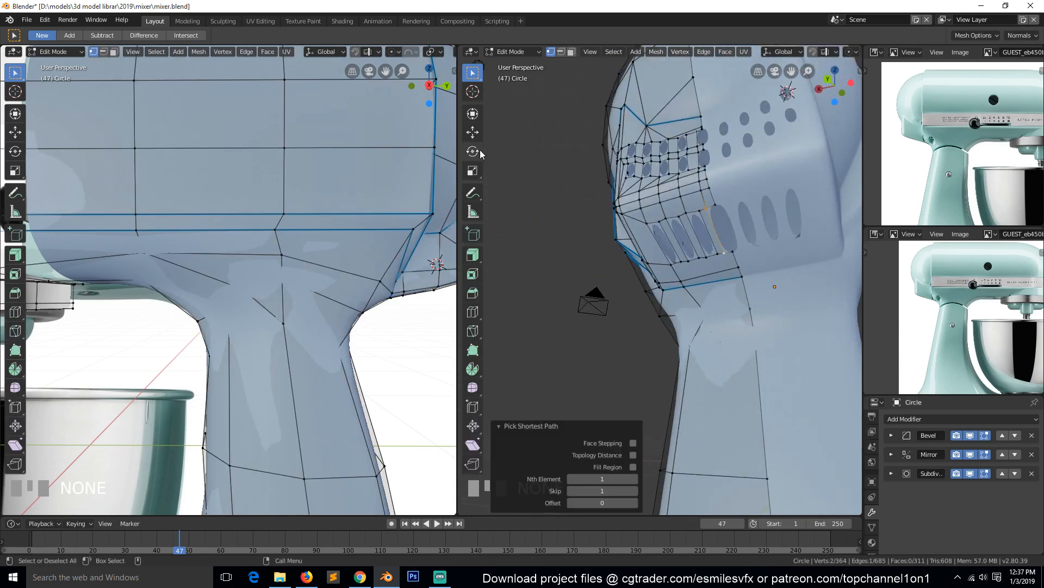
pyautogui.click(473, 132)
pyautogui.moveTo(683, 246); pyautogui.dragTo(690, 238)
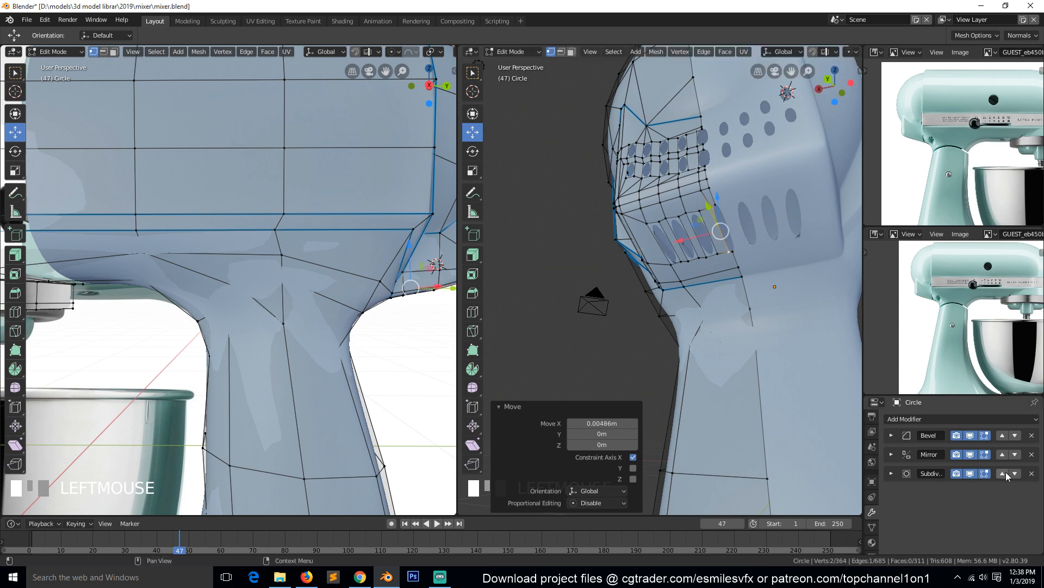
# Step: Hide the Bevel and Subdivision modifiers in the viewport, then extrude the edge loops of the three underside slots beside the central one in place
pyautogui.click(970, 435)
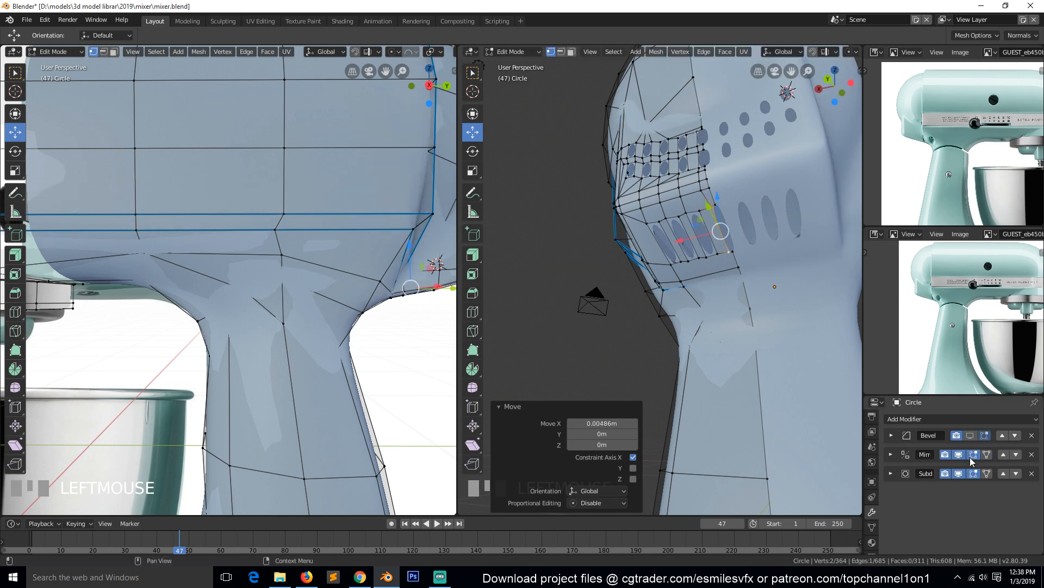
pyautogui.click(958, 473)
pyautogui.scroll(3, 713, 253)
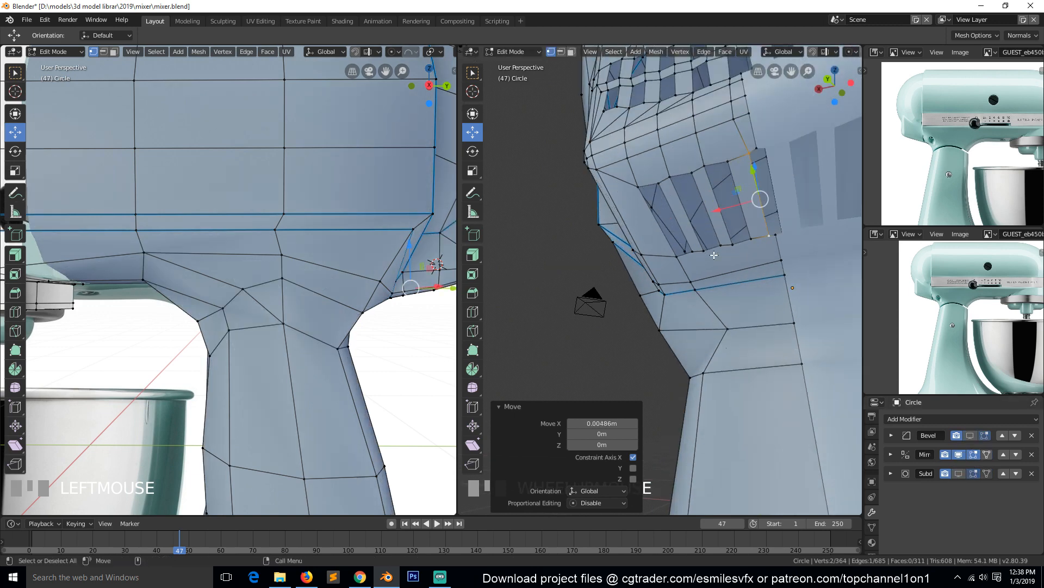
pyautogui.press('2')
pyautogui.keyDown('alt'); pyautogui.click(672, 216); pyautogui.keyUp('alt')
pyautogui.keyDown('alt'); pyautogui.keyDown('shift'); pyautogui.click(691, 205); pyautogui.keyUp('shift'); pyautogui.keyUp('alt')
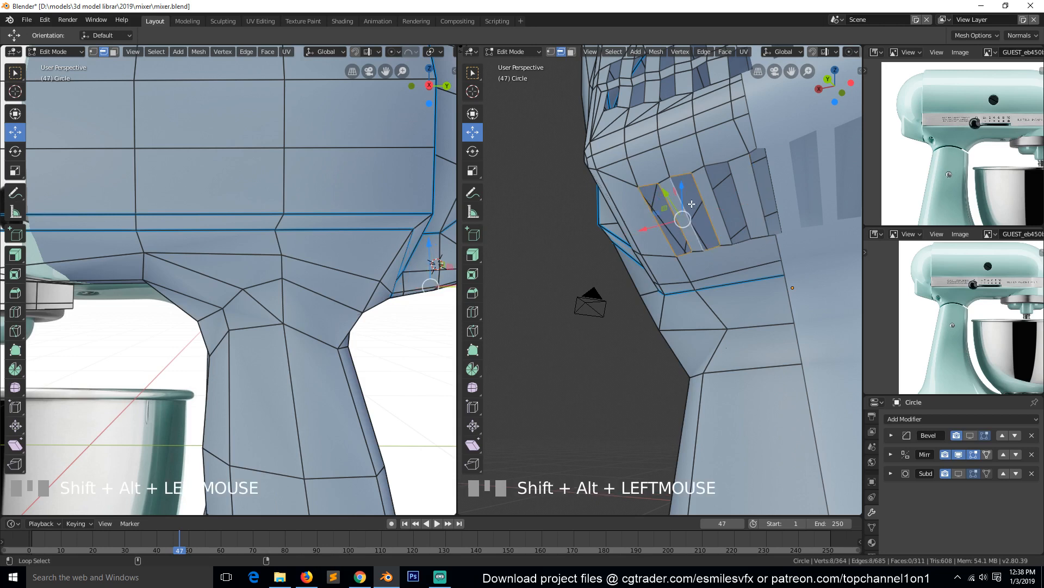
pyautogui.press('w')
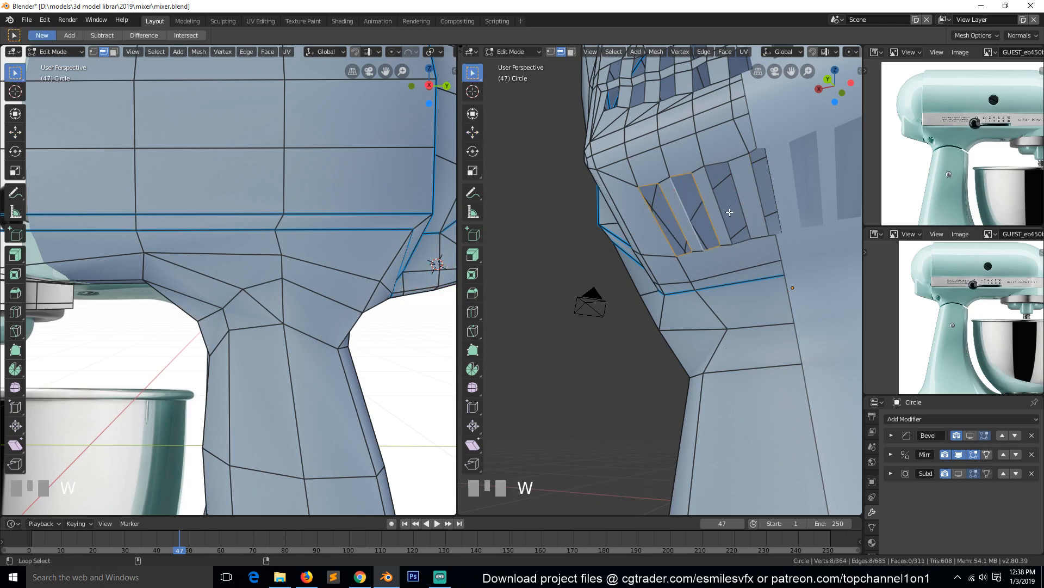
pyautogui.keyDown('alt'); pyautogui.keyDown('shift'); pyautogui.click(721, 216); pyautogui.keyUp('shift'); pyautogui.keyUp('alt')
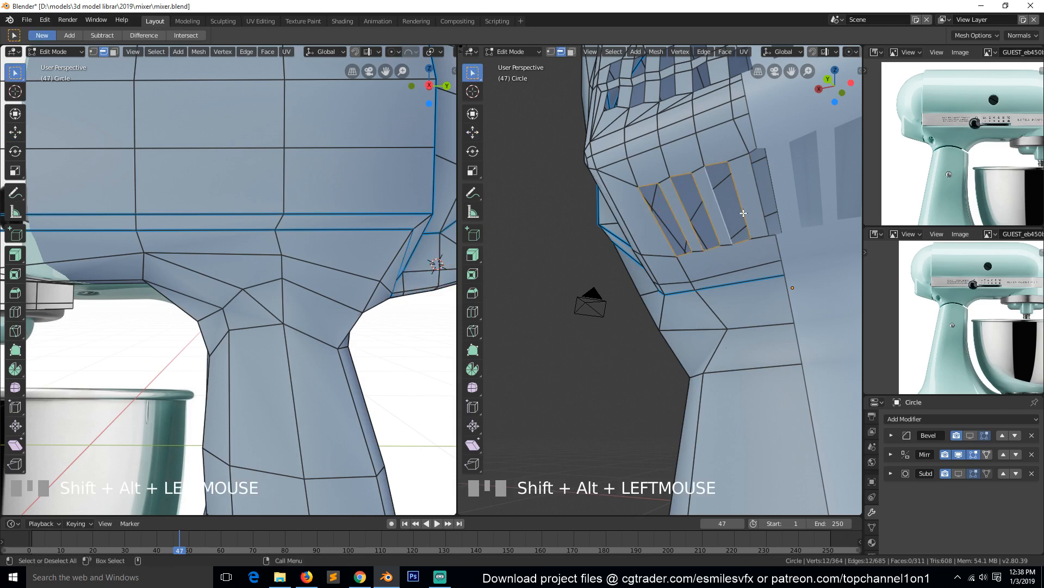
pyautogui.press('e')
pyautogui.rightClick(798, 168)
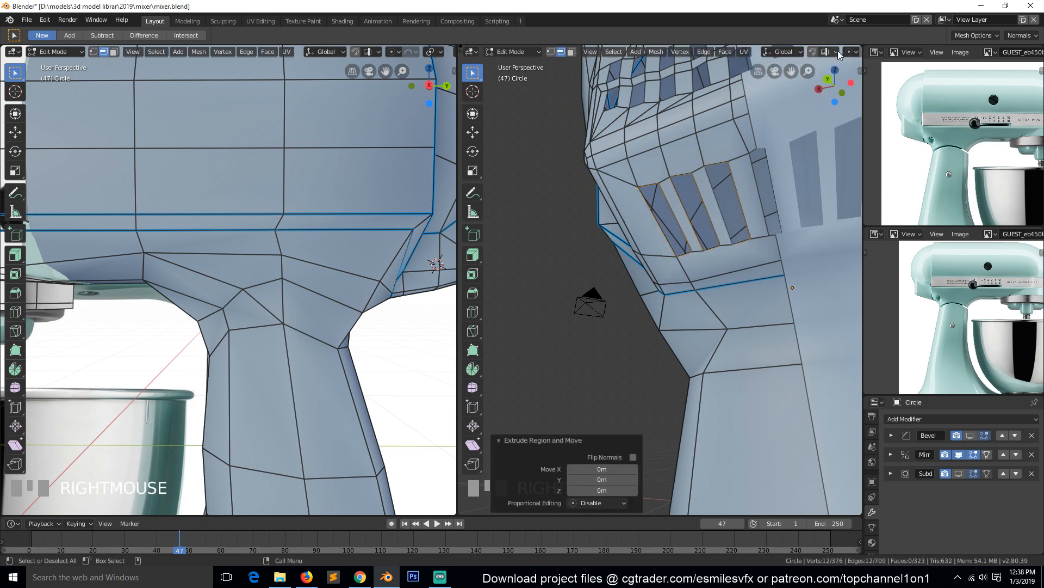
# Step: Set the pivot point to Individual Origins and scale the extruded slot loops to 0.875, plus 0.873 along X
pyautogui.scroll(-6, 782, 48)
pyautogui.click(741, 50)
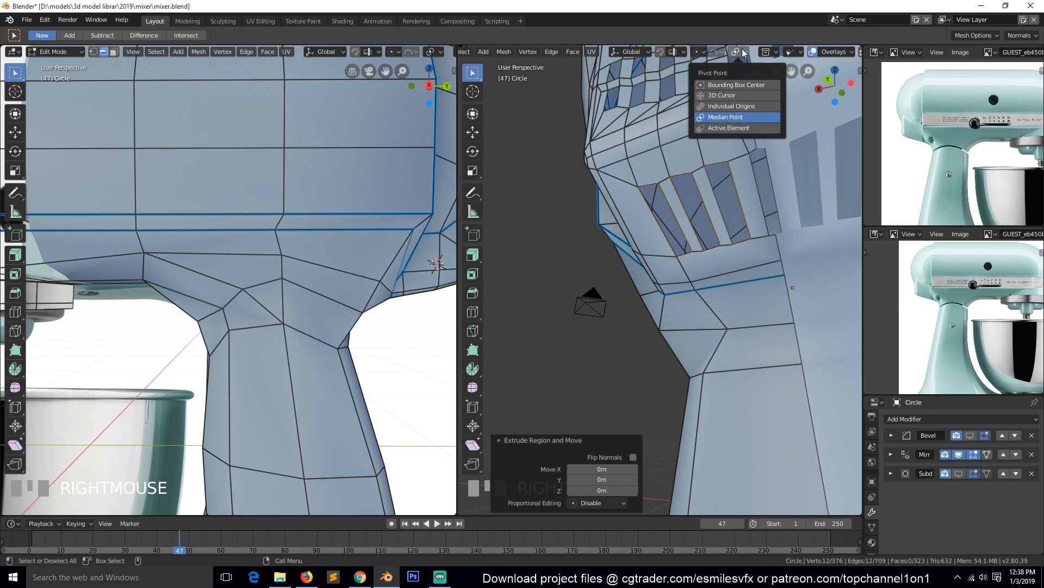
pyautogui.click(736, 105)
pyautogui.press('s')
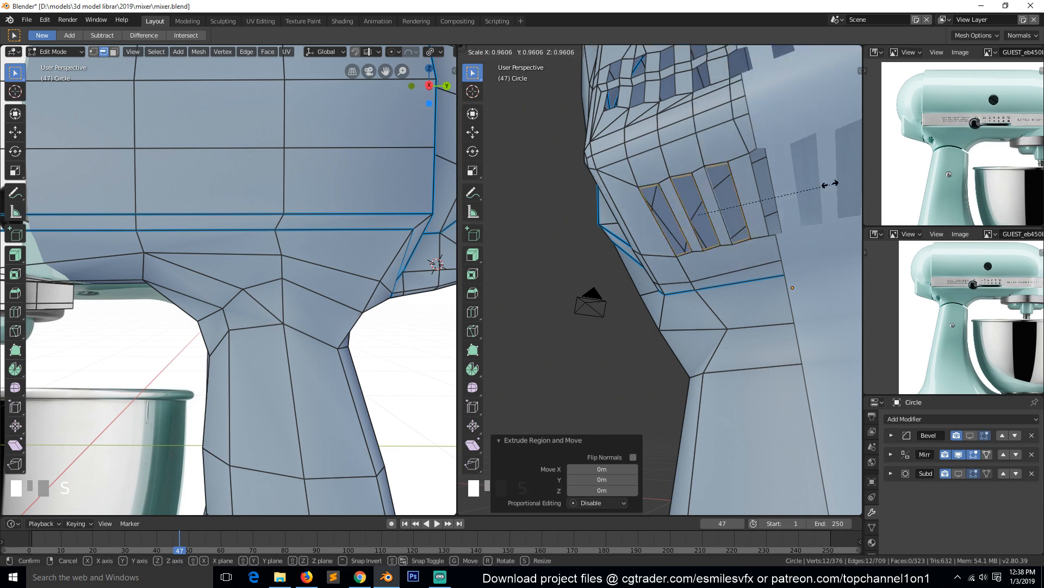
pyautogui.click(821, 186)
pyautogui.press('s')
pyautogui.press('x')
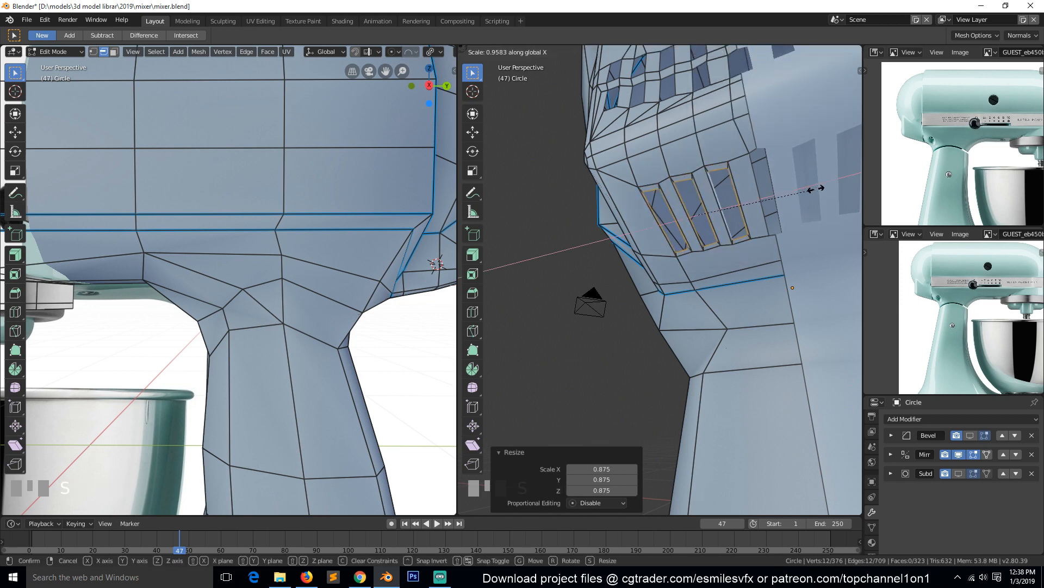
pyautogui.click(805, 189)
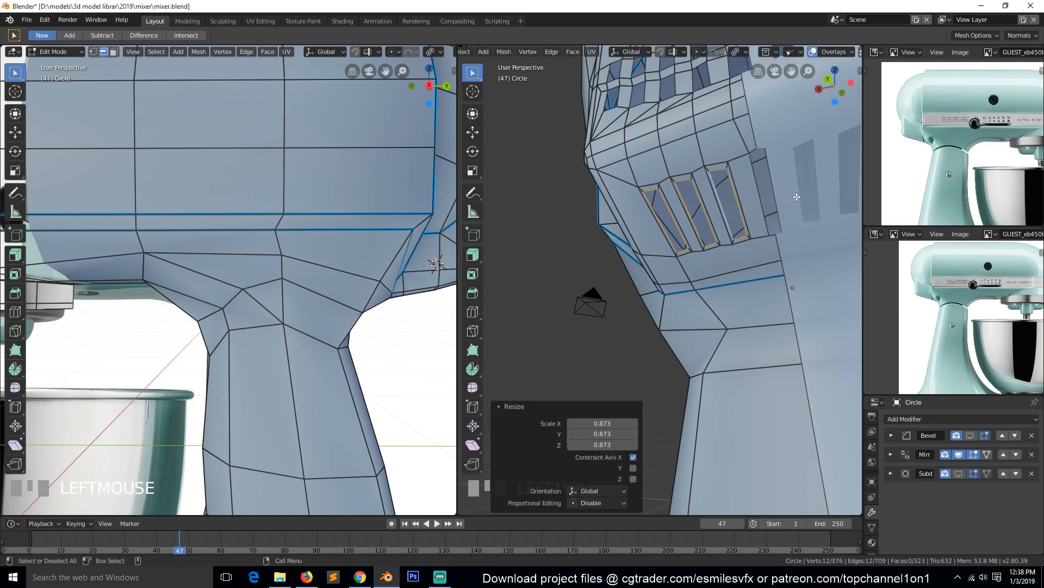
# Step: Extrude the three scaled slot loops into the body to give them depth and check them in object mode
pyautogui.moveTo(787, 219); pyautogui.dragTo(782, 234, button='middle')
pyautogui.press('e')
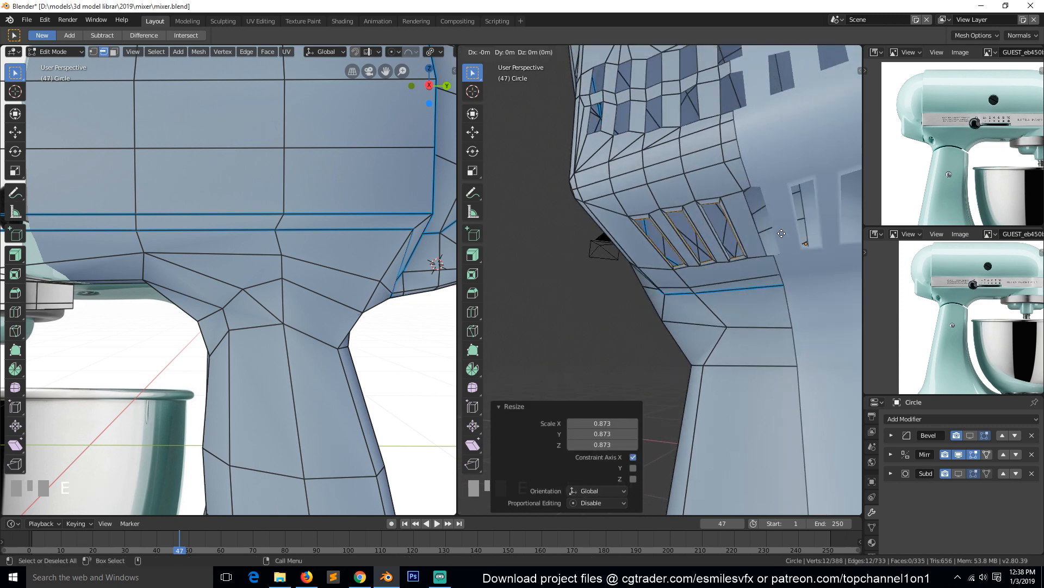
pyautogui.click(786, 224)
pyautogui.press('Tab')
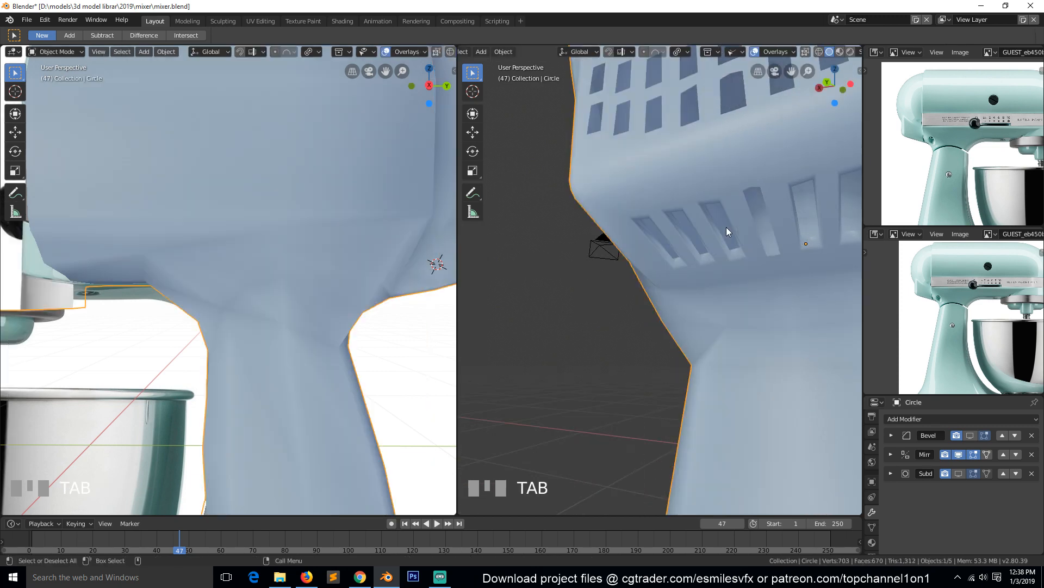
pyautogui.moveTo(726, 229); pyautogui.dragTo(701, 174, button='middle')
# Step: Select the edge loops of the eight rectangular vent holes beside the centre on the head's rear and extrude them in place
pyautogui.press('Tab')
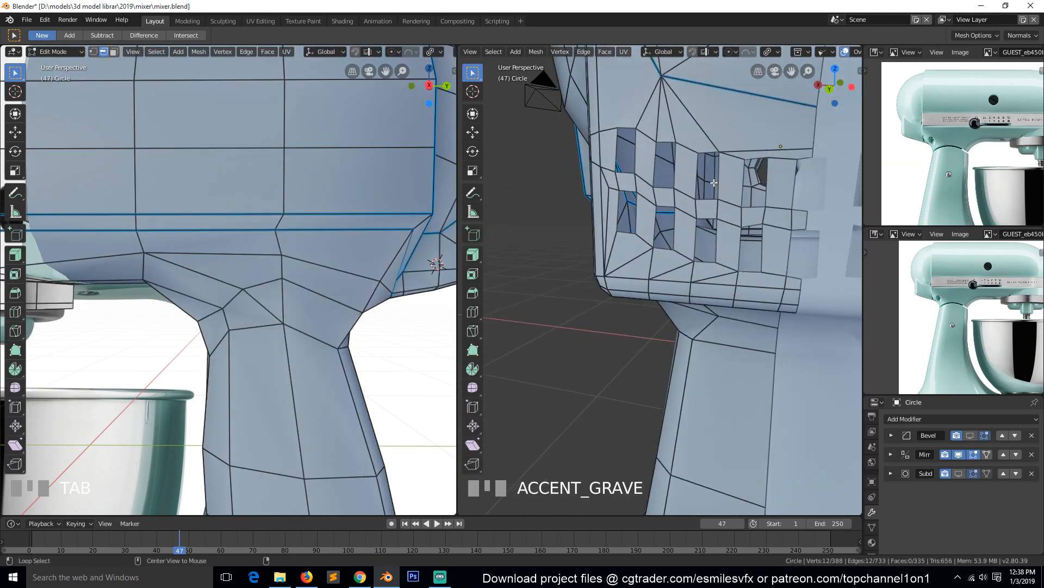
pyautogui.keyDown('alt'); pyautogui.click(699, 173); pyautogui.keyUp('alt')
pyautogui.keyDown('alt'); pyautogui.keyDown('shift'); pyautogui.click(653, 156); pyautogui.keyUp('shift'); pyautogui.keyUp('alt')
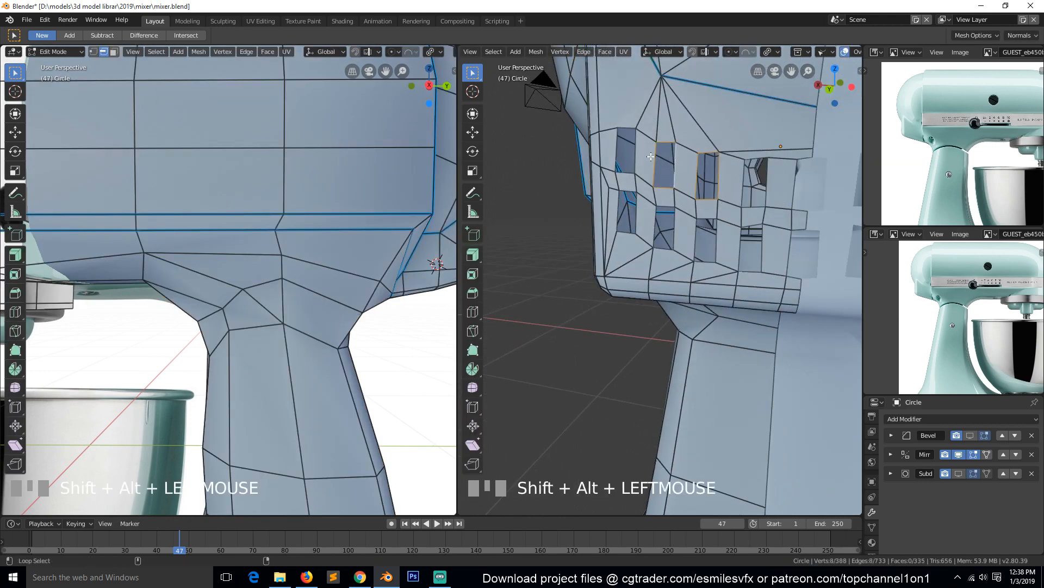
pyautogui.keyDown('alt'); pyautogui.keyDown('shift'); pyautogui.click(633, 158); pyautogui.keyUp('shift'); pyautogui.keyUp('alt')
pyautogui.keyDown('alt'); pyautogui.keyDown('shift'); pyautogui.click(634, 218); pyautogui.keyUp('shift'); pyautogui.keyUp('alt')
pyautogui.keyDown('alt'); pyautogui.keyDown('shift'); pyautogui.click(656, 227); pyautogui.keyUp('shift'); pyautogui.keyUp('alt')
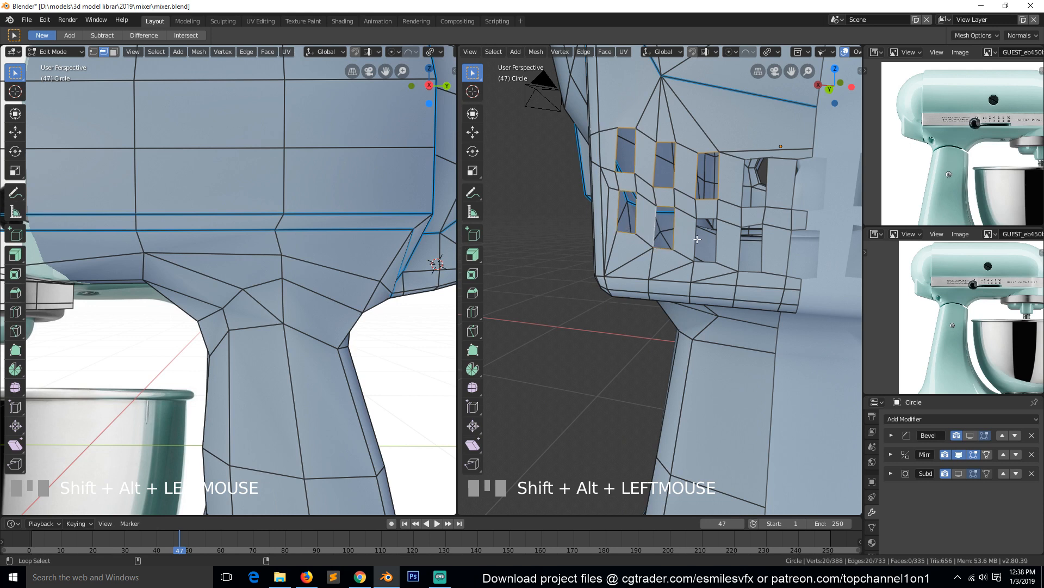
pyautogui.keyDown('alt'); pyautogui.keyDown('shift'); pyautogui.click(698, 239); pyautogui.keyUp('shift'); pyautogui.keyUp('alt')
pyautogui.keyDown('alt'); pyautogui.keyDown('shift'); pyautogui.click(741, 249); pyautogui.keyUp('shift'); pyautogui.keyUp('alt')
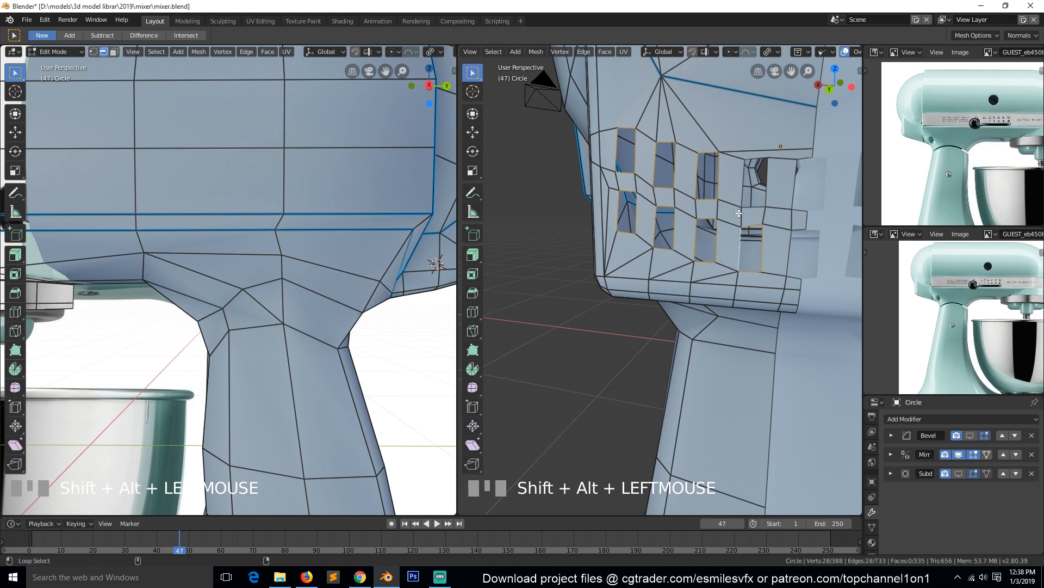
pyautogui.keyDown('alt'); pyautogui.keyDown('shift'); pyautogui.click(768, 195); pyautogui.keyUp('shift'); pyautogui.keyUp('alt')
pyautogui.press('e')
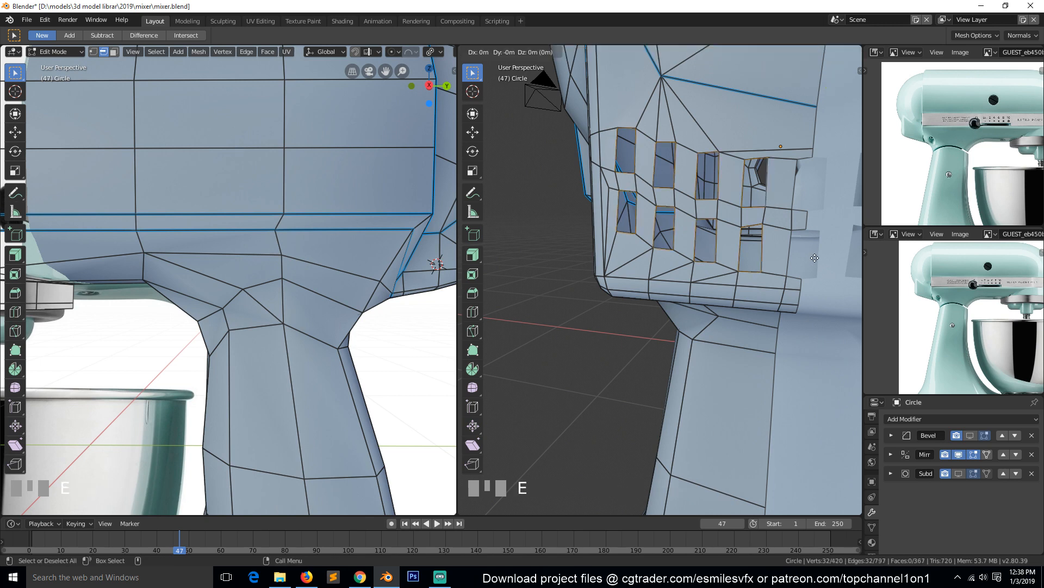
pyautogui.rightClick(815, 258)
# Step: Scale the eight extruded vent loops to 0.804 about their individual origins and check them in object mode
pyautogui.press('s')
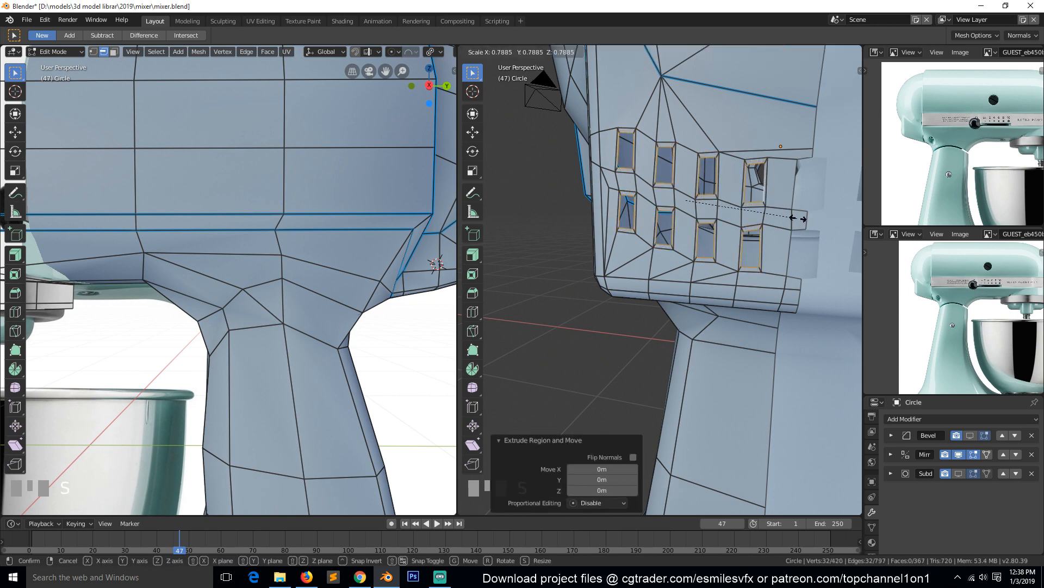
pyautogui.click(797, 218)
pyautogui.moveTo(798, 219); pyautogui.dragTo(660, 305, button='middle')
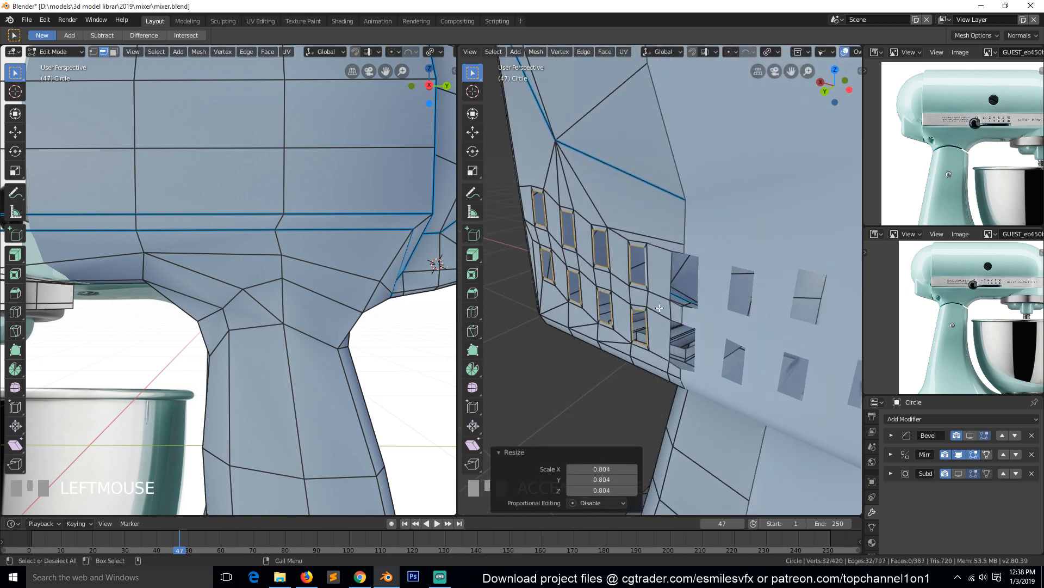
pyautogui.press('Tab')
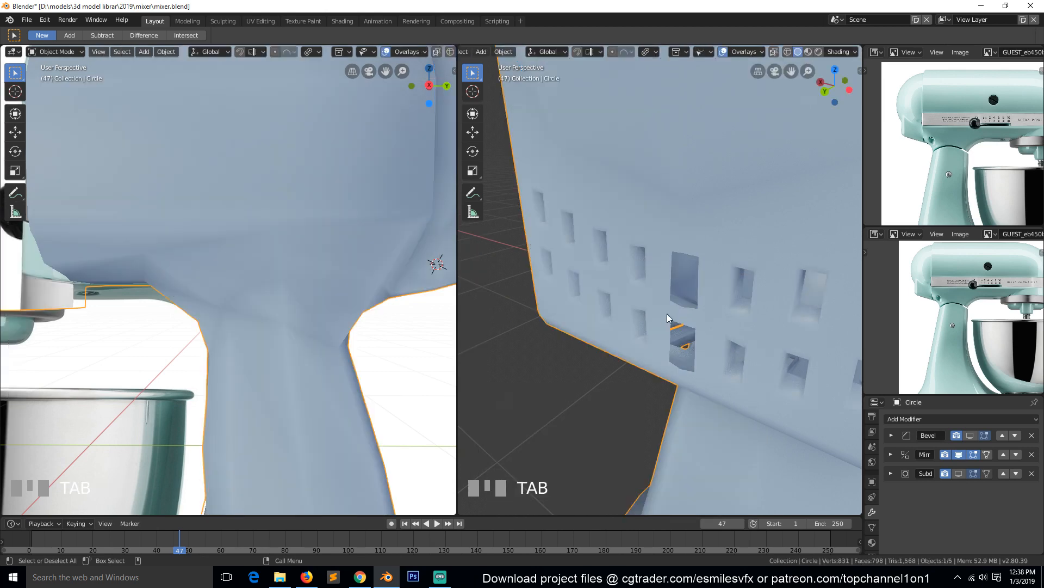
# Step: Show the Bevel and Subdivision modifiers in the viewport, check the vents on the head's rear, and save the file
pyautogui.click(970, 436)
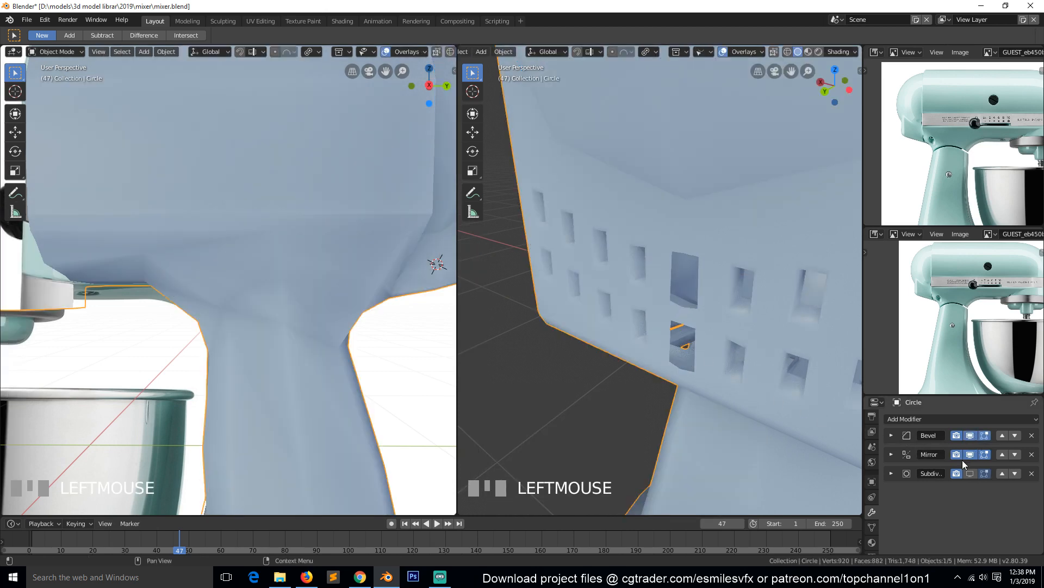
pyautogui.click(970, 473)
pyautogui.hotkey('alt', 'a')
pyautogui.moveTo(533, 322); pyautogui.dragTo(582, 295, button='middle')
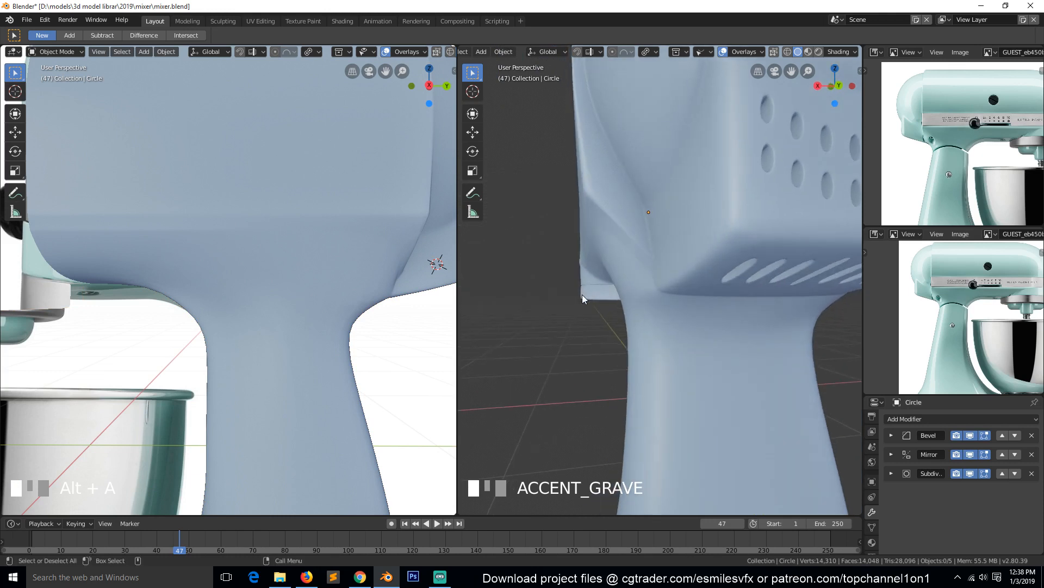
pyautogui.scroll(-3, 690, 283)
pyautogui.moveTo(690, 283); pyautogui.dragTo(651, 289, button='middle')
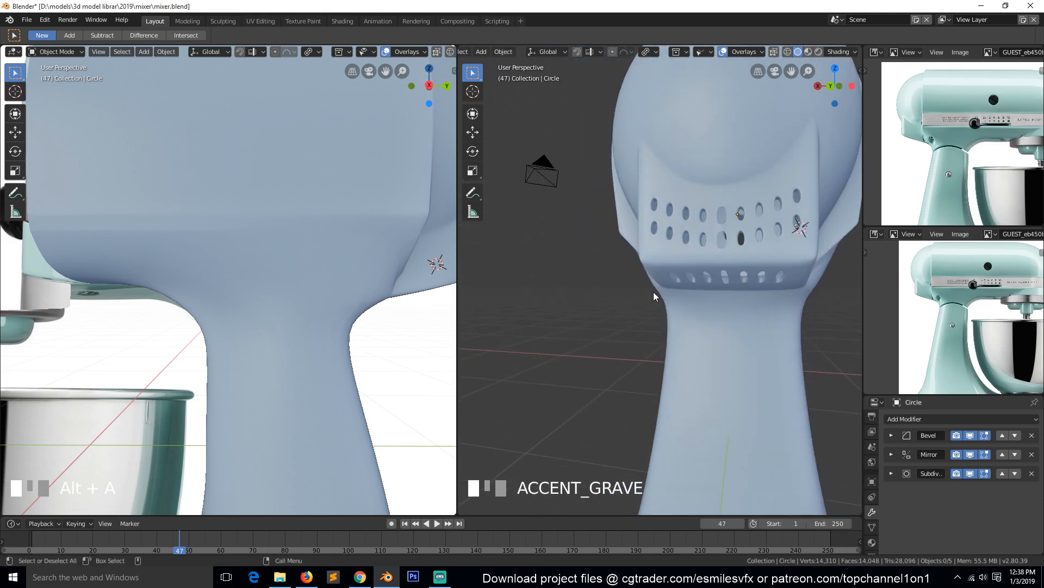
pyautogui.hotkey('ctrl', 's')
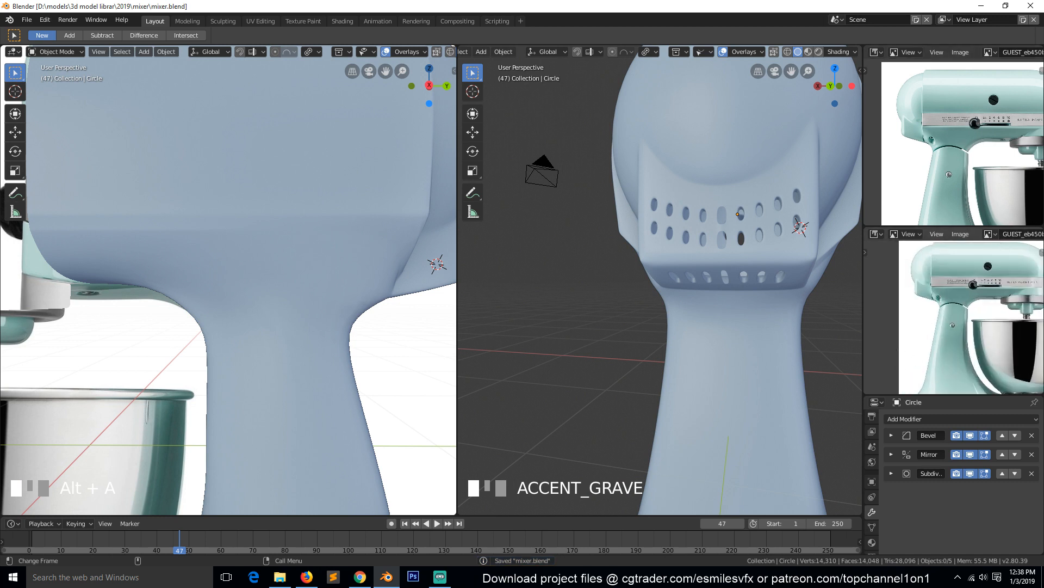
# Step: Show the 038_06.jpg rear-view reference in the lower image editor, zoom in on its vents, and save the file
pyautogui.hotkey('alt', 'Tab')
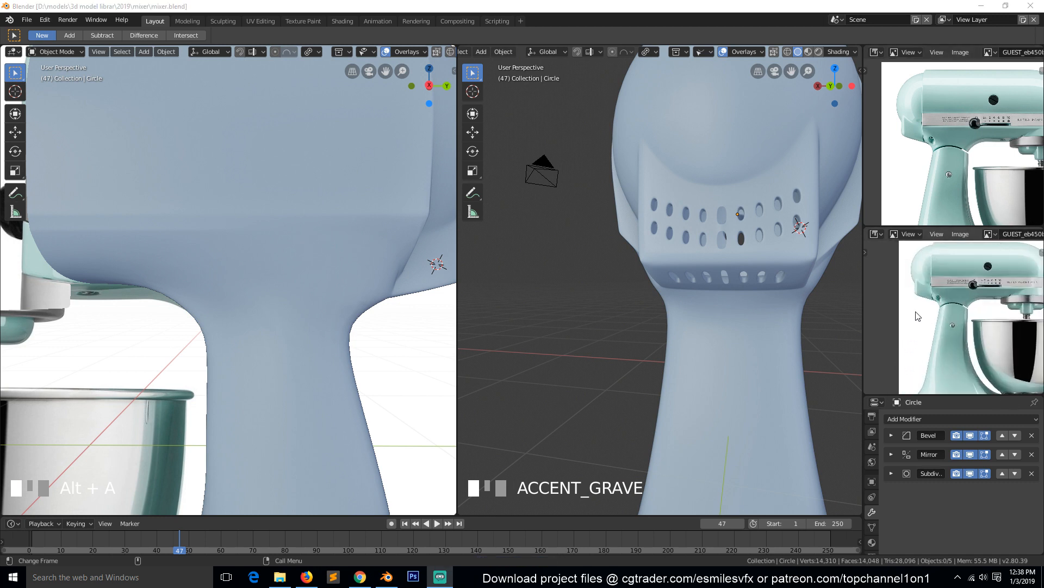
pyautogui.click(986, 238)
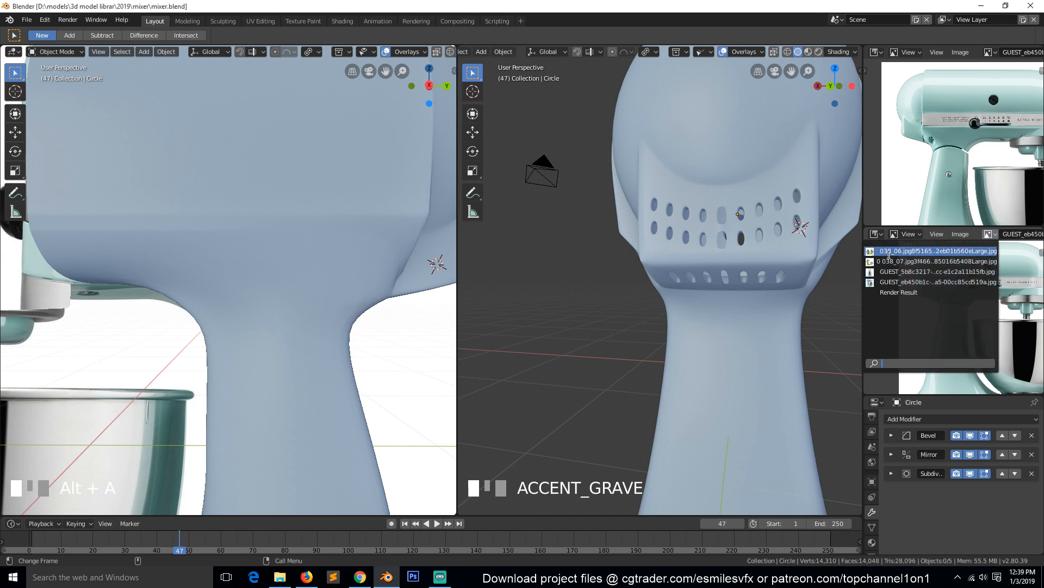
pyautogui.click(925, 260)
pyautogui.scroll(5, 961, 312)
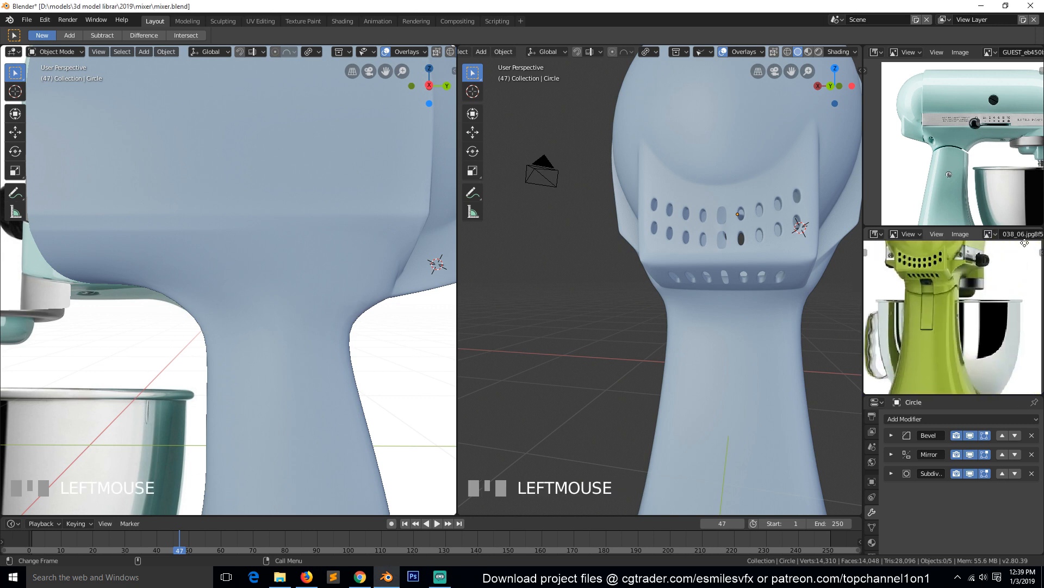
pyautogui.click(791, 303)
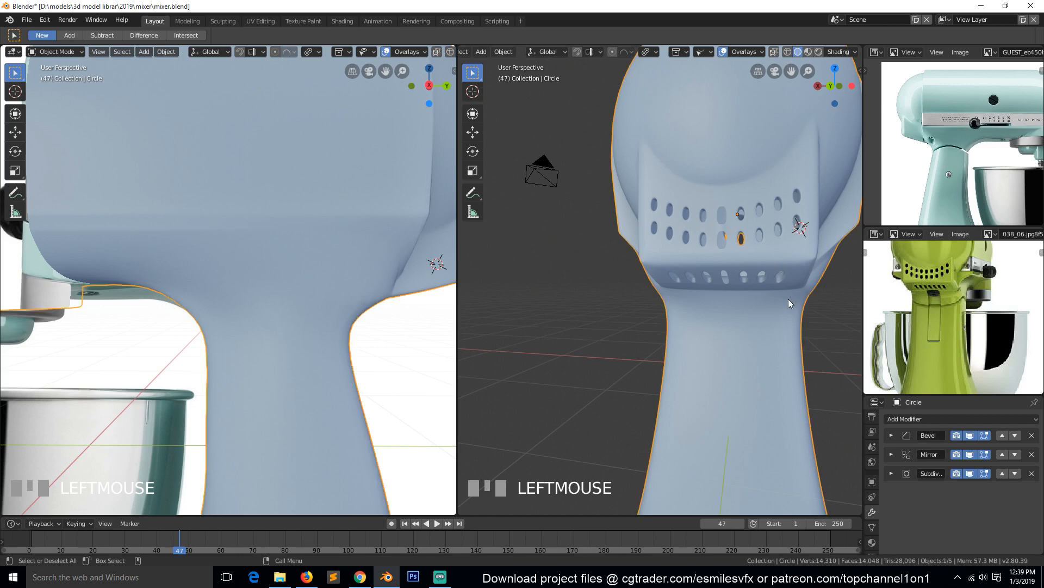
pyautogui.hotkey('ctrl', 's')
# Step: In edit mode, add one centred loop cut across the strip between the two outer slots on the head's underside
pyautogui.hotkey('alt', 'a')
pyautogui.moveTo(725, 293); pyautogui.dragTo(736, 226, button='middle')
pyautogui.scroll(3, 729, 245)
pyautogui.press('Tab')
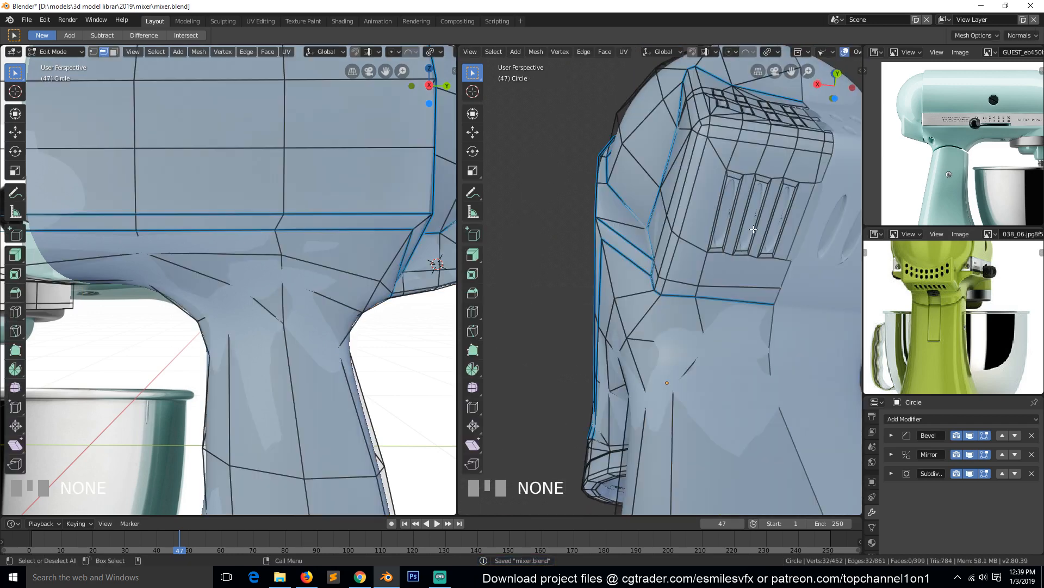
pyautogui.press('`')
pyautogui.hotkey('ctrl', 'r')
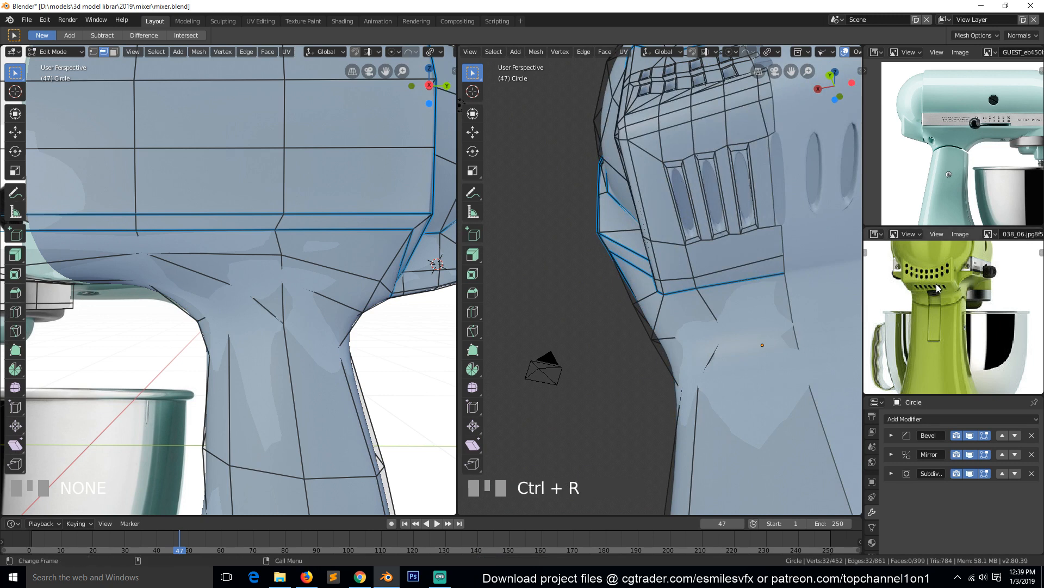
pyautogui.press('1')
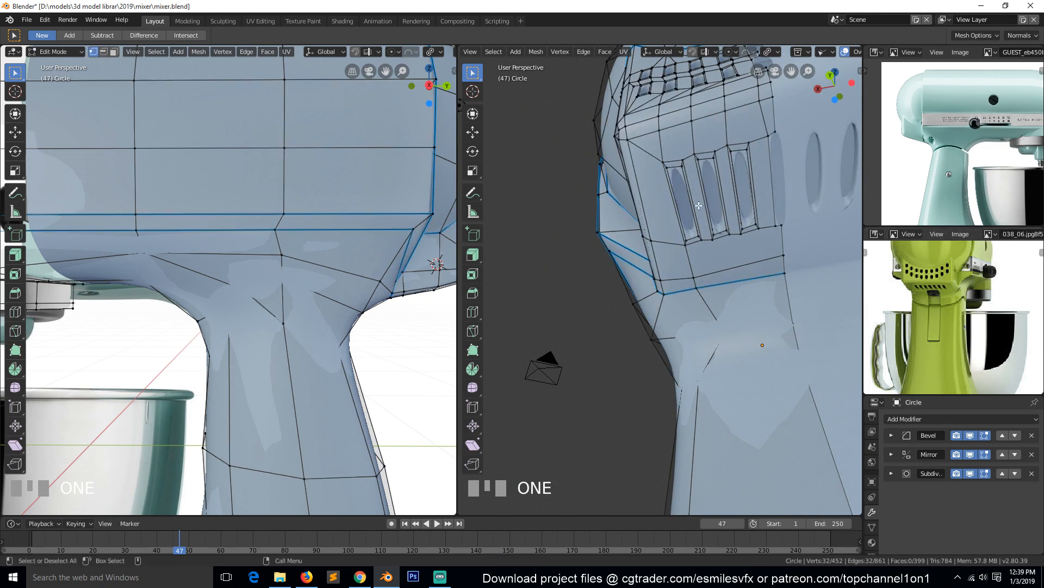
pyautogui.press('`')
pyautogui.moveTo(671, 205); pyautogui.dragTo(657, 242, button='middle')
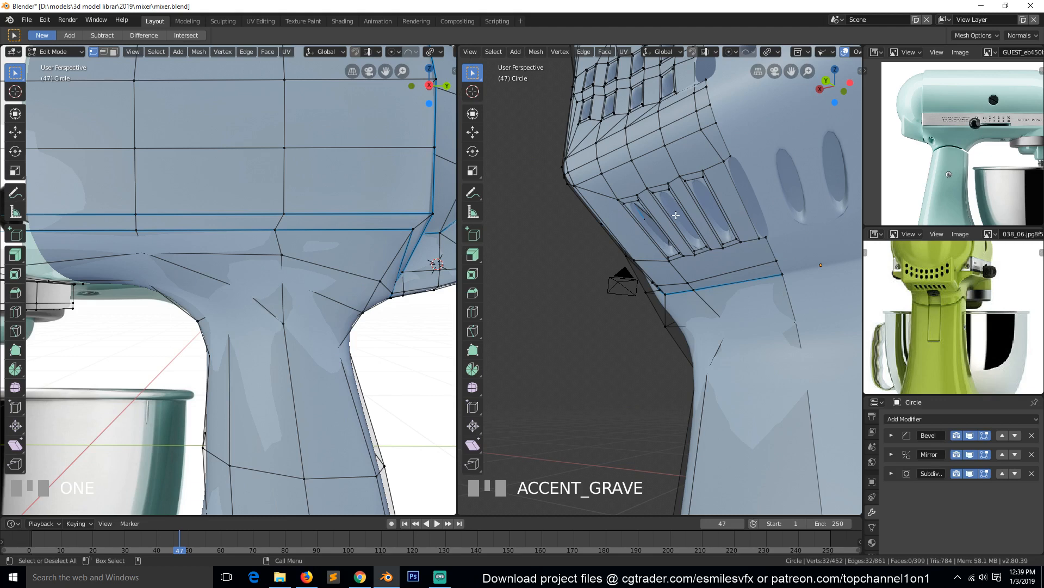
pyautogui.hotkey('ctrl', 'r')
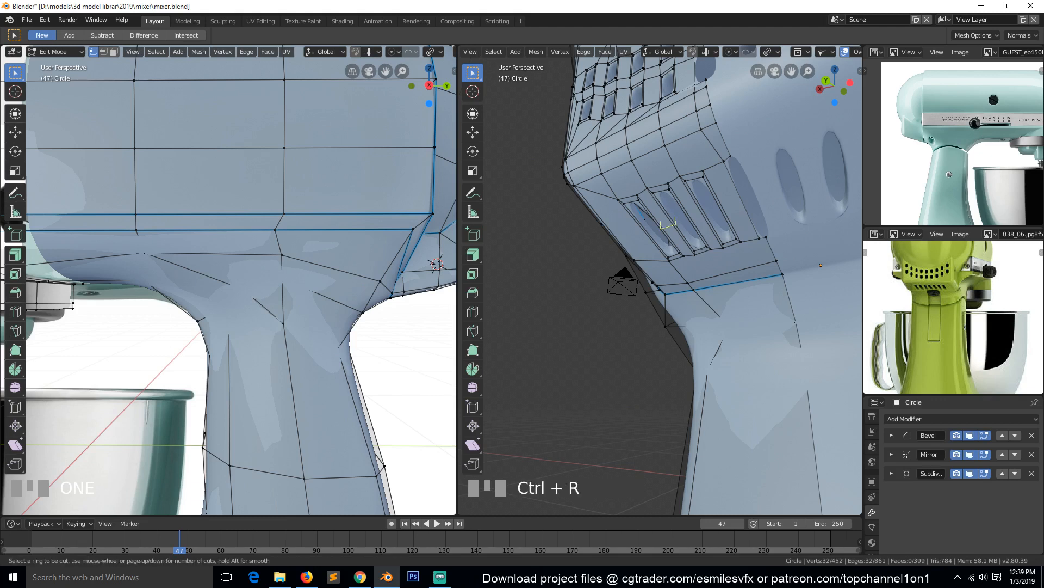
pyautogui.click(668, 219)
pyautogui.rightClick(669, 219)
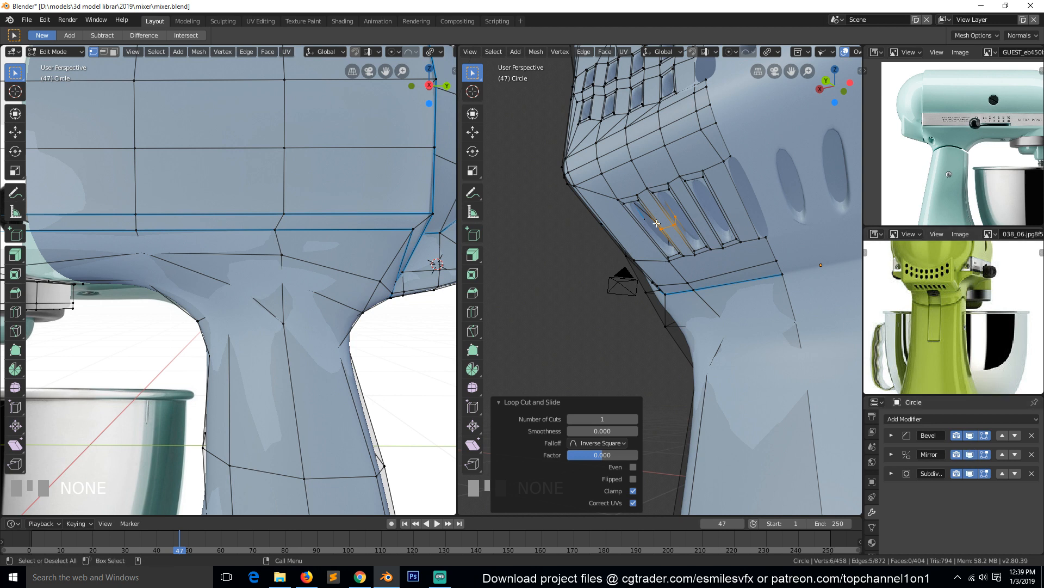
# Step: Hide the Subdivision and Bevel modifiers in the viewport and add centred loop cuts across the remaining strips beside the underside slots
pyautogui.click(971, 472)
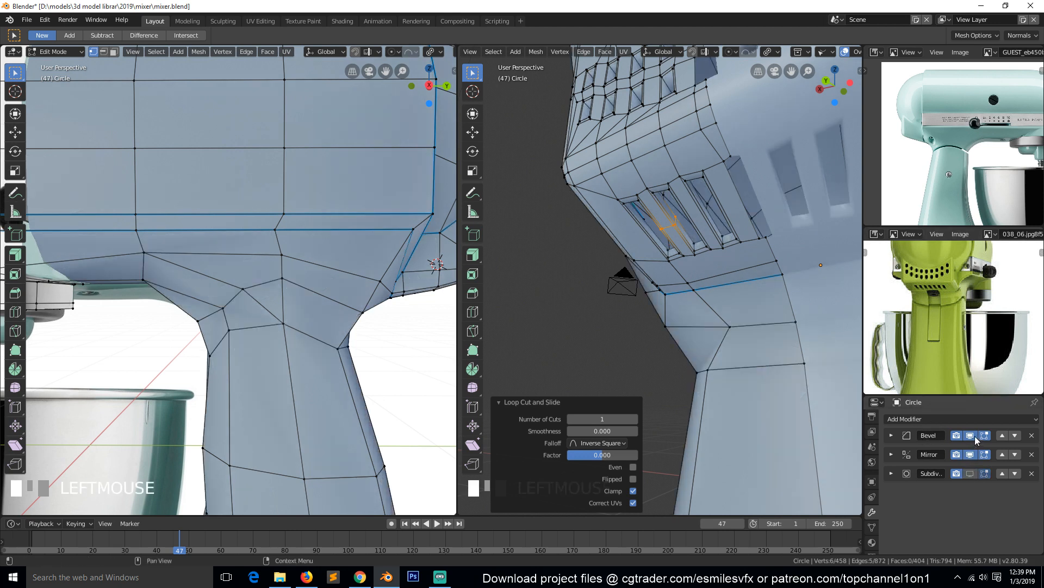
pyautogui.click(971, 435)
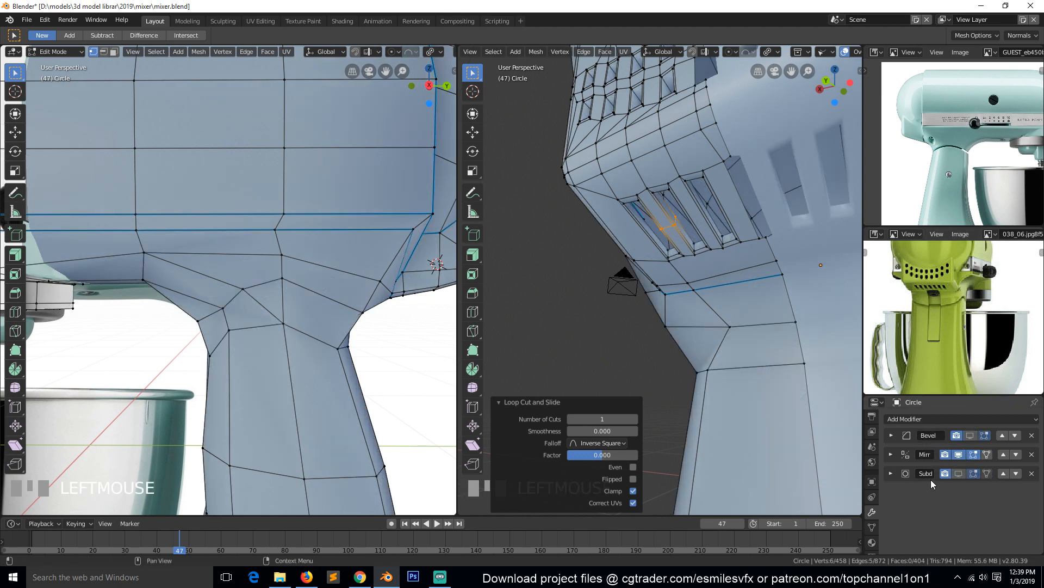
pyautogui.hotkey('ctrl', 'r')
pyautogui.click(699, 219)
pyautogui.rightClick(699, 219)
pyautogui.rightClick(698, 218)
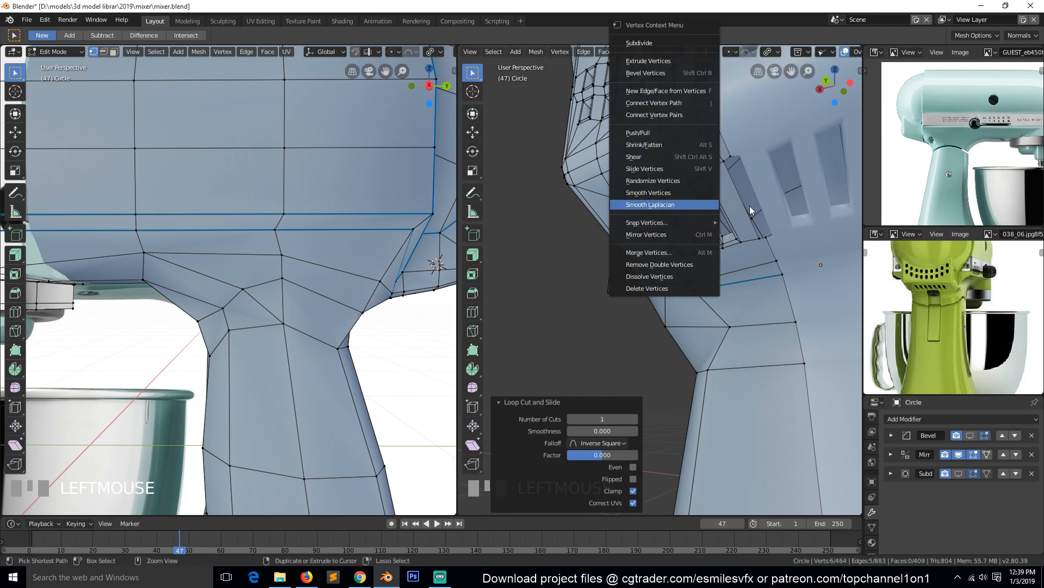
pyautogui.click(773, 215)
pyautogui.hotkey('ctrl', 'r')
pyautogui.click(731, 212)
pyautogui.rightClick(629, 234)
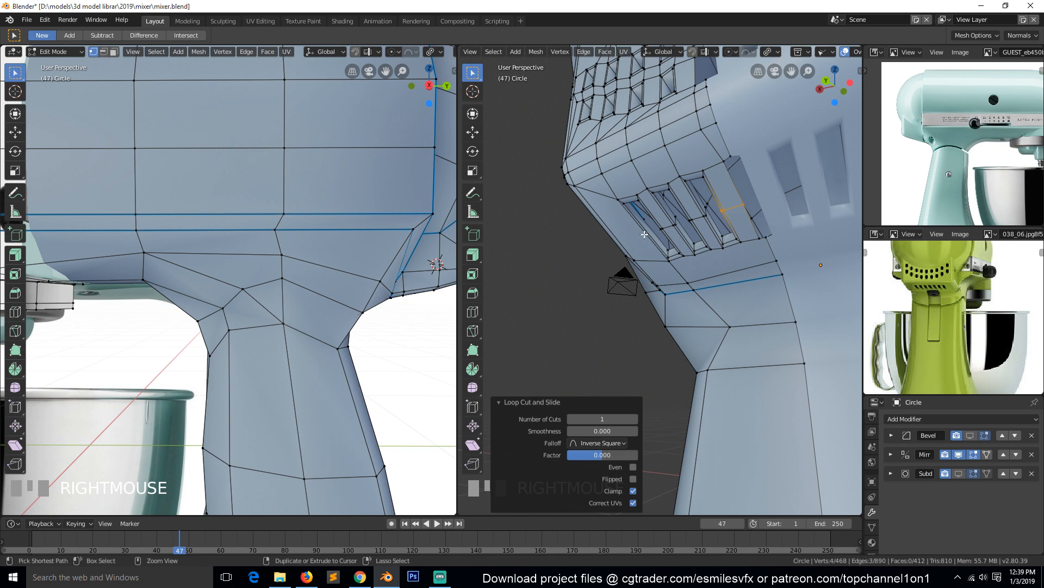
pyautogui.hotkey('ctrl', 'r')
pyautogui.click(646, 233)
pyautogui.rightClick(648, 233)
# Step: Add centred loop cuts across the strips between the lower row of rectangular vents on the head's rear
pyautogui.moveTo(646, 159); pyautogui.dragTo(660, 200, button='middle')
pyautogui.hotkey('ctrl', 'r')
pyautogui.click(668, 225)
pyautogui.rightClick(669, 225)
pyautogui.hotkey('ctrl', 'r')
pyautogui.click(694, 232)
pyautogui.rightClick(693, 232)
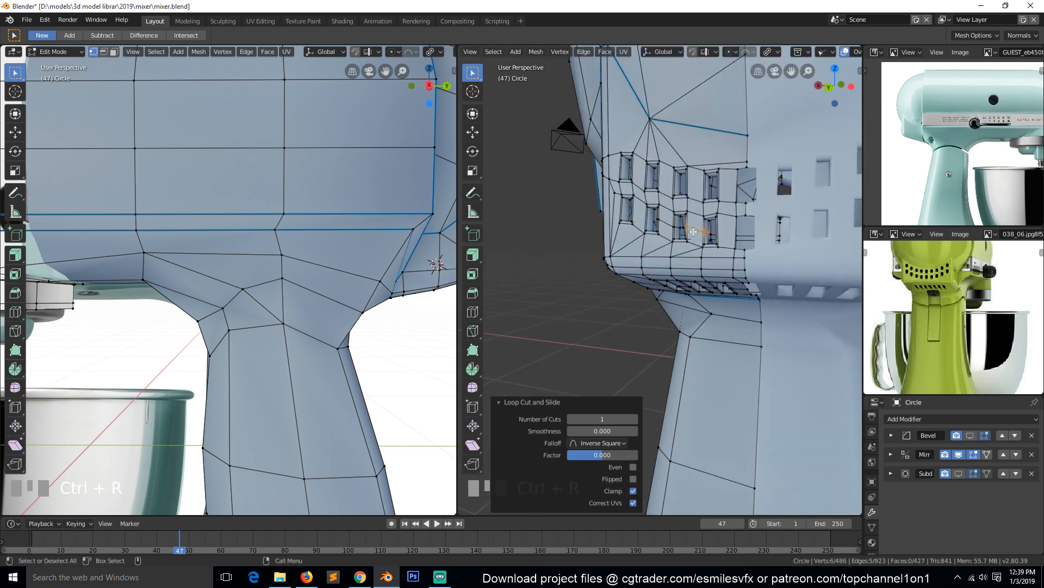
pyautogui.hotkey('ctrl', 'r')
pyautogui.click(640, 216)
pyautogui.rightClick(640, 217)
# Step: Add centred loop cuts across the strips between and outside the upper row of rectangular vents on the head's rear
pyautogui.hotkey('ctrl', 'r')
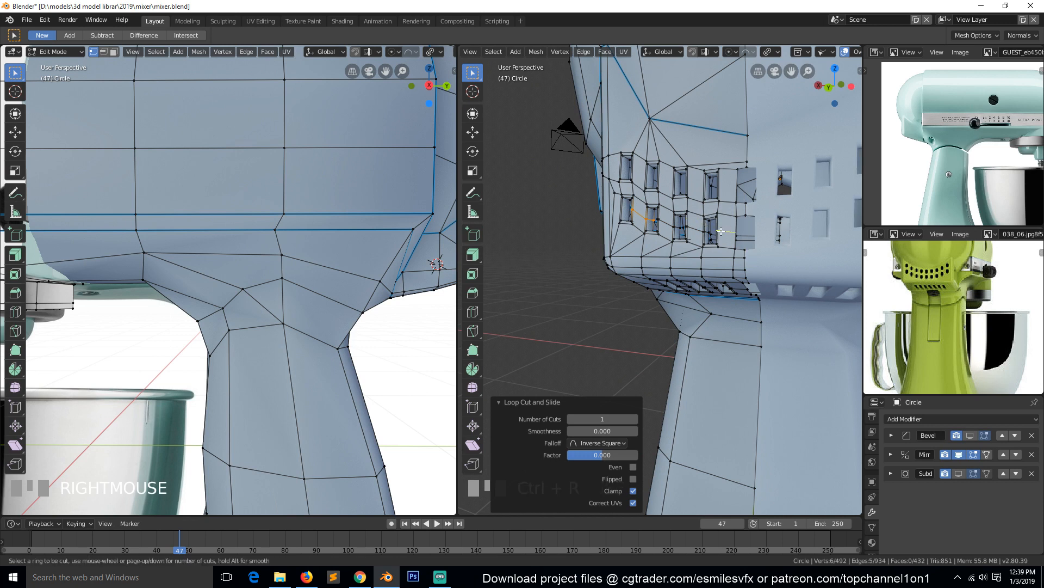
pyautogui.click(698, 186)
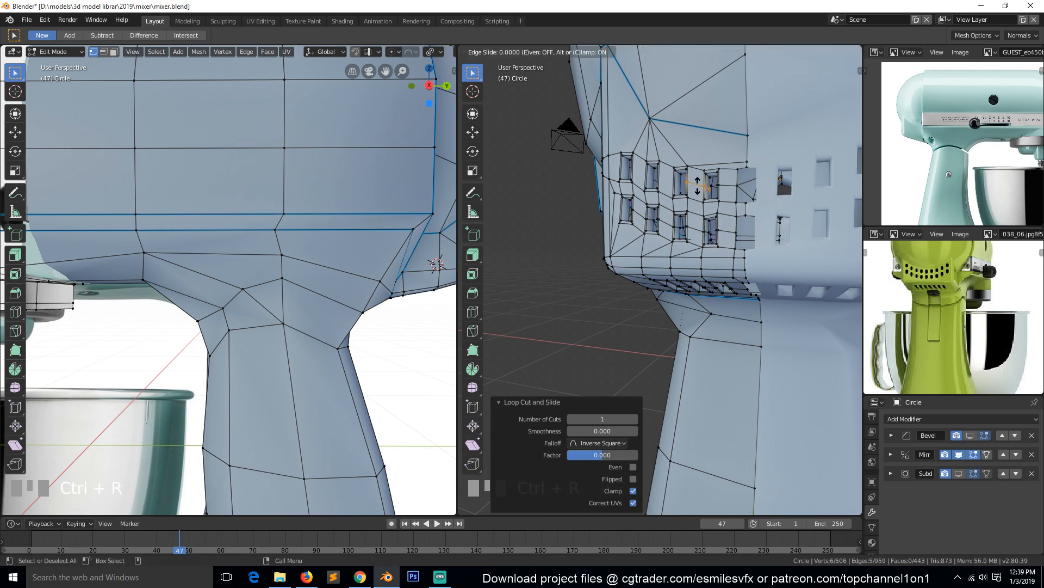
pyautogui.rightClick(698, 186)
pyautogui.hotkey('ctrl', 'r')
pyautogui.click(669, 178)
pyautogui.rightClick(668, 178)
pyautogui.hotkey('ctrl', 'r')
pyautogui.click(642, 170)
pyautogui.rightClick(642, 171)
pyautogui.hotkey('ctrl', 'r')
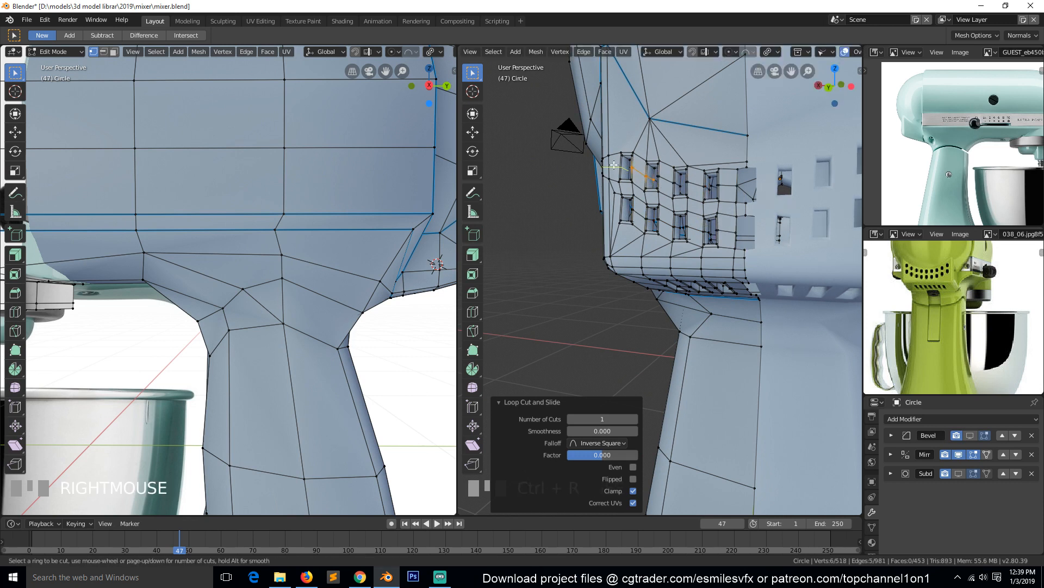
pyautogui.click(614, 164)
pyautogui.rightClick(614, 164)
# Step: Select the new cross edges between the rear vents and underside slots and bevel them by 0.032 with one segment
pyautogui.moveTo(615, 164); pyautogui.dragTo(678, 144, button='middle')
pyautogui.press('2')
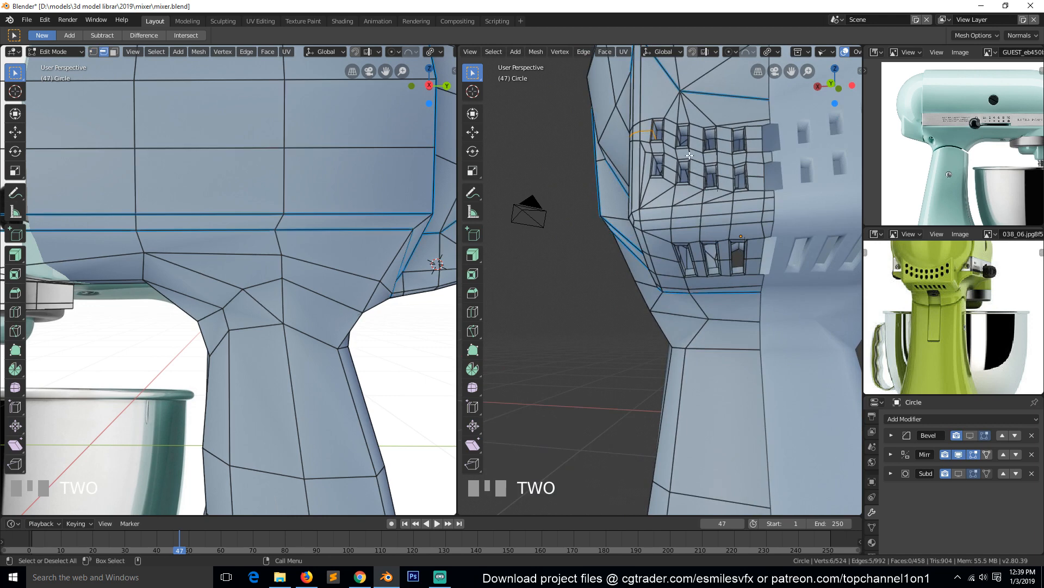
pyautogui.keyDown('alt'); pyautogui.click(667, 136); pyautogui.keyUp('alt')
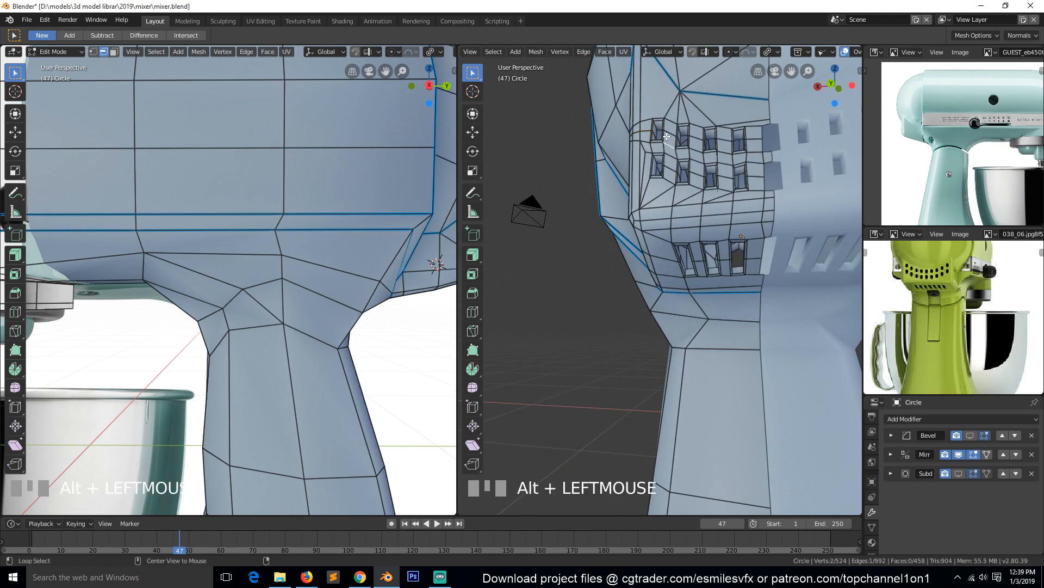
pyautogui.keyDown('alt'); pyautogui.keyDown('shift'); pyautogui.click(697, 138); pyautogui.keyUp('shift'); pyautogui.keyUp('alt')
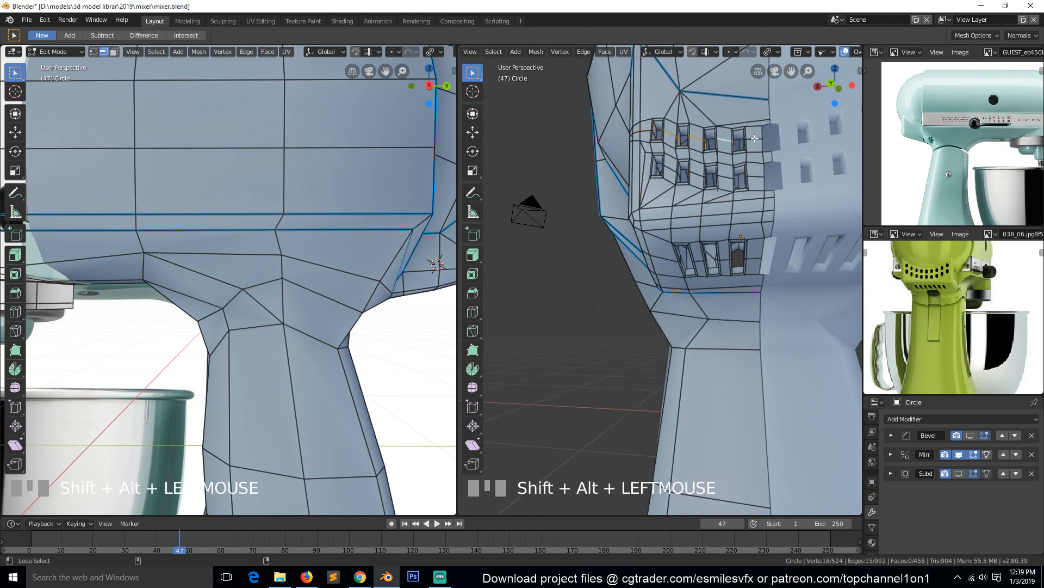
pyautogui.hotkey('ctrl', 'z')
pyautogui.keyDown('alt'); pyautogui.keyDown('shift'); pyautogui.click(738, 175); pyautogui.keyUp('shift'); pyautogui.keyUp('alt')
pyautogui.keyDown('alt'); pyautogui.keyDown('shift'); pyautogui.click(754, 257); pyautogui.keyUp('shift'); pyautogui.keyUp('alt')
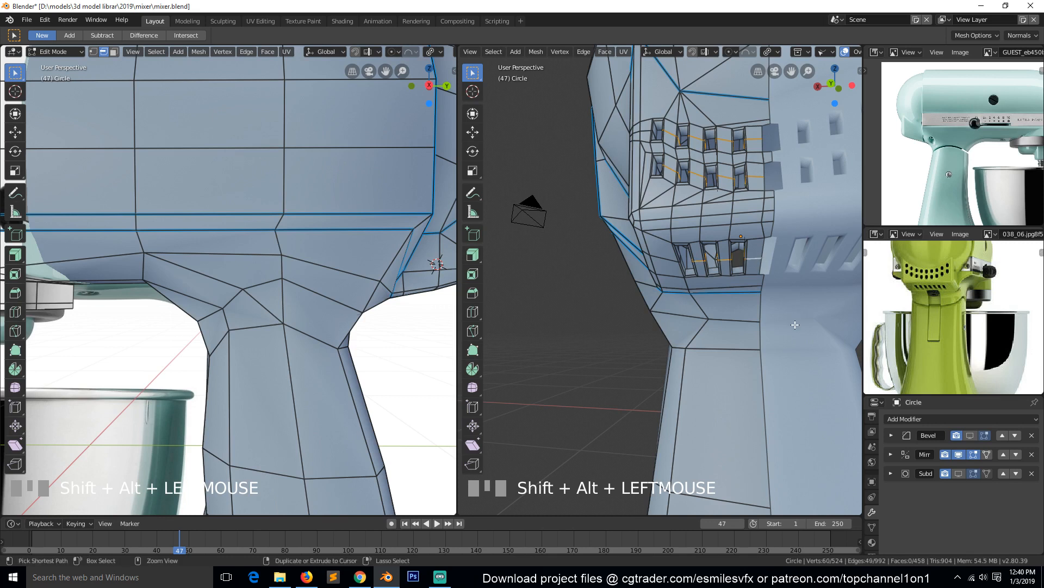
pyautogui.hotkey('ctrl', 'b')
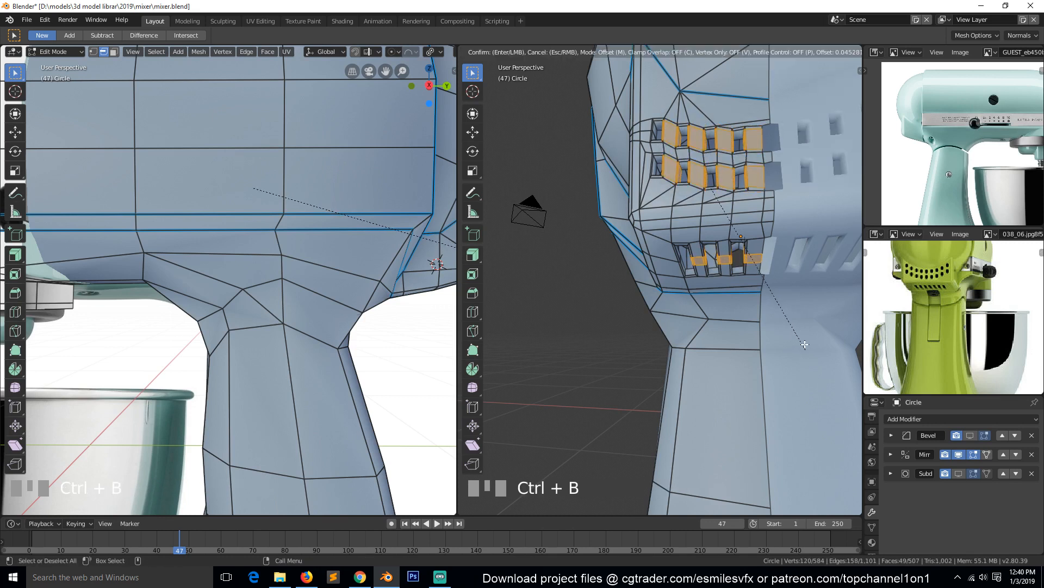
pyautogui.click(802, 346)
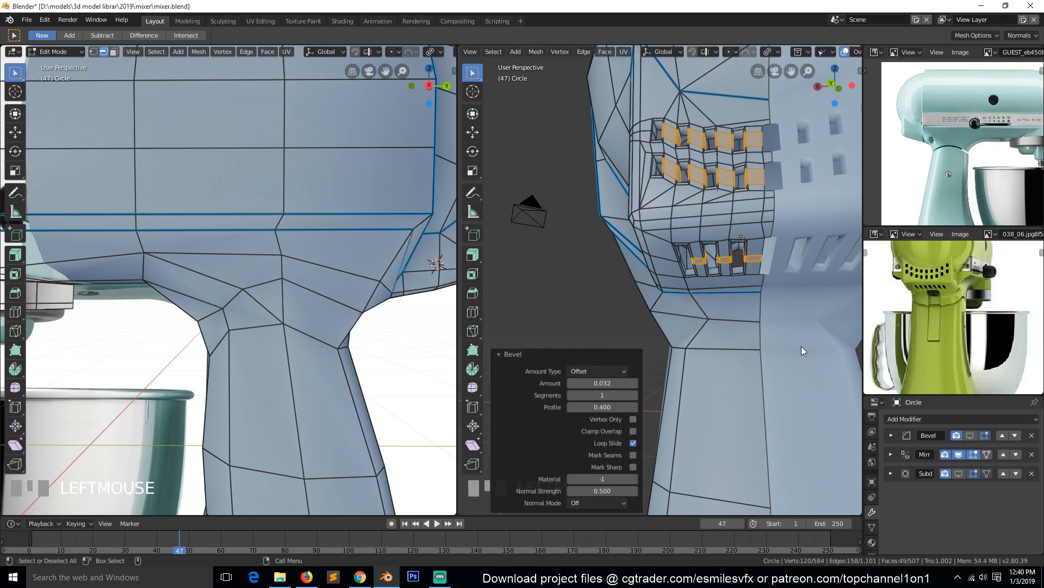
# Step: In object mode, show the Bevel and Subdivision modifiers in the viewport and check the vent shapes from behind and below
pyautogui.press('Tab')
pyautogui.click(971, 435)
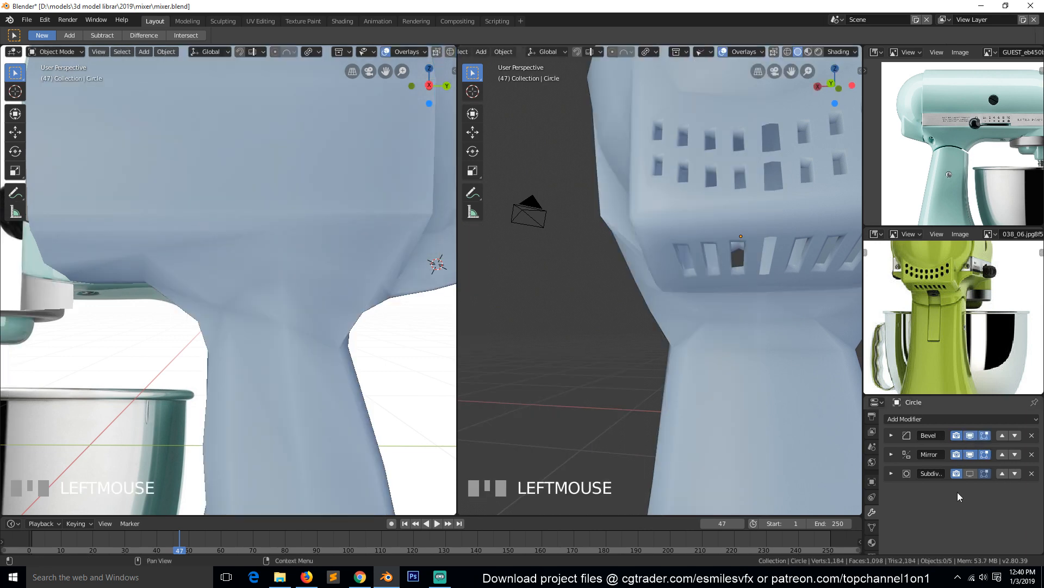
pyautogui.click(970, 473)
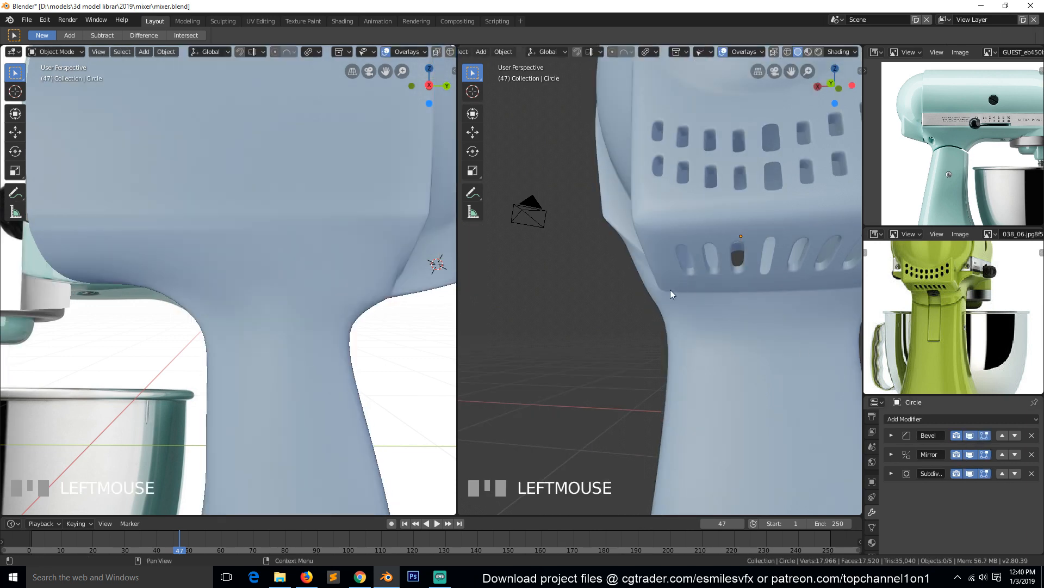
pyautogui.scroll(-3, 622, 312)
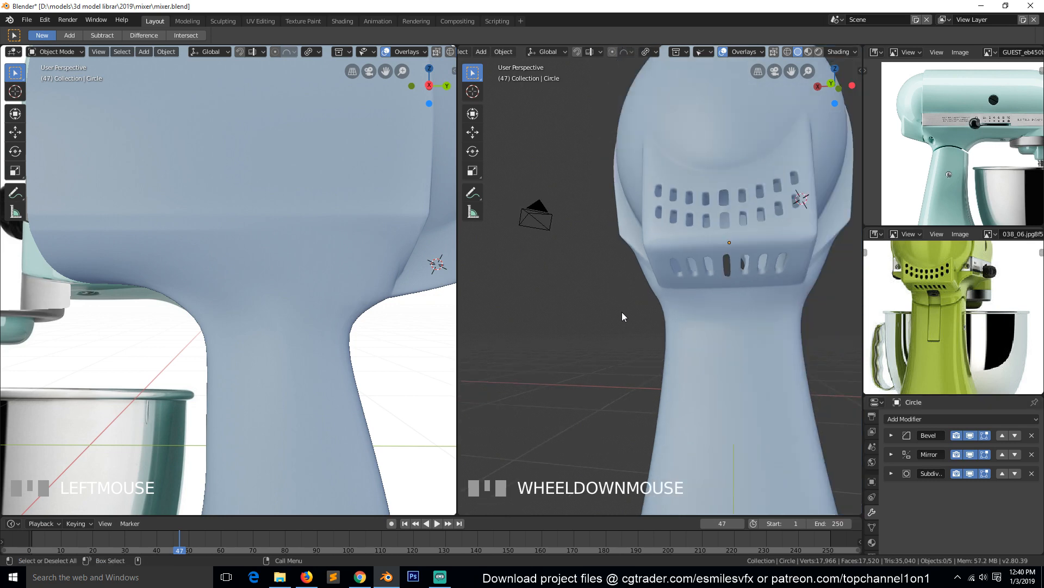
pyautogui.moveTo(622, 312); pyautogui.dragTo(600, 265, button='middle')
pyautogui.scroll(4, 661, 282)
# Step: In edit mode, hide the Bevel modifier in the viewport and edge-slide the rearward cross edges beside the underside's centre slot toward its rear end by about -0.785
pyautogui.press('Tab')
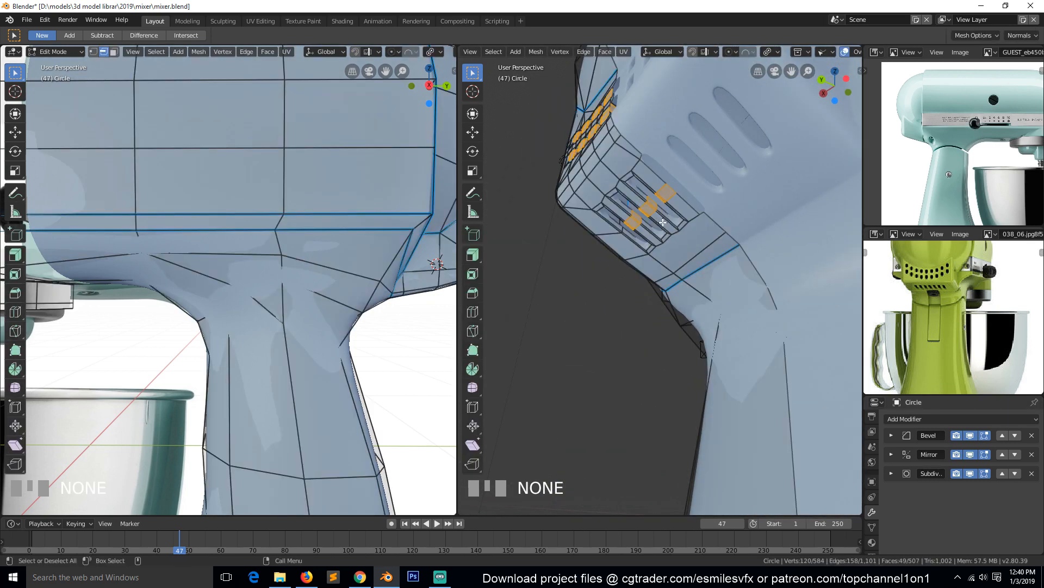
pyautogui.scroll(2, 665, 208)
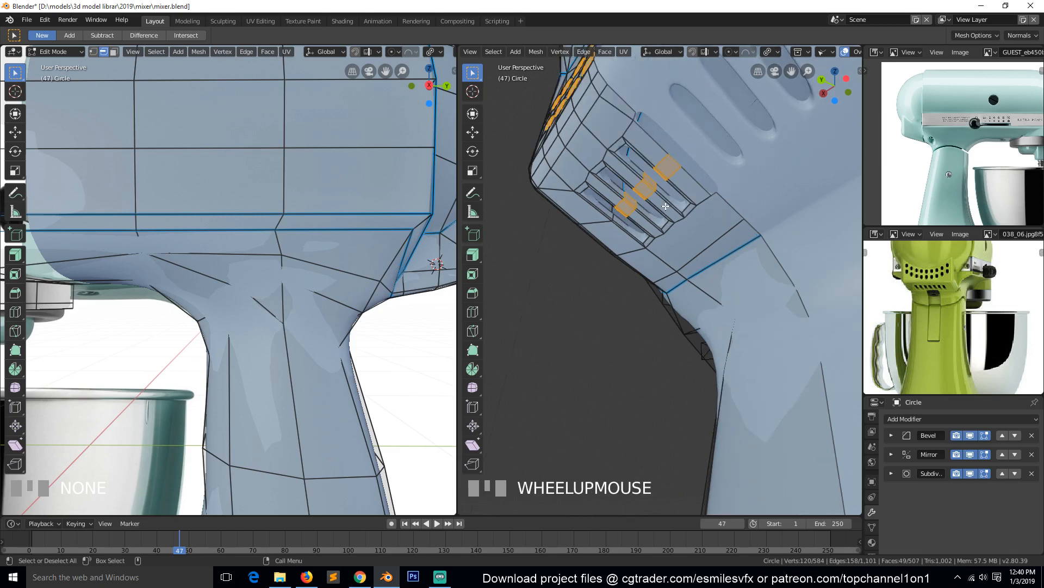
pyautogui.keyDown('alt'); pyautogui.click(669, 167); pyautogui.keyUp('alt')
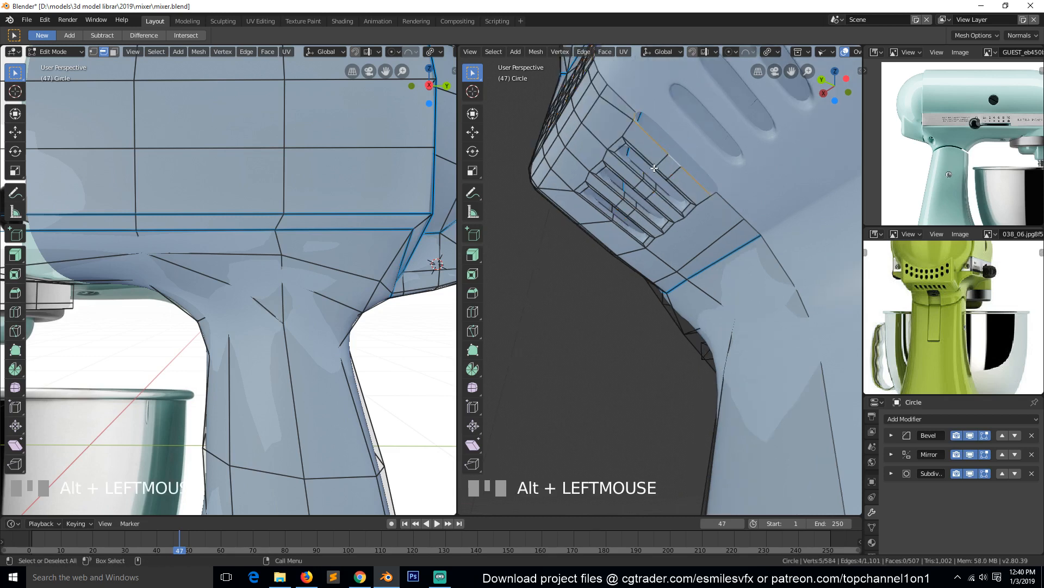
pyautogui.keyDown('alt'); pyautogui.click(667, 164); pyautogui.keyUp('alt')
pyautogui.click(668, 160)
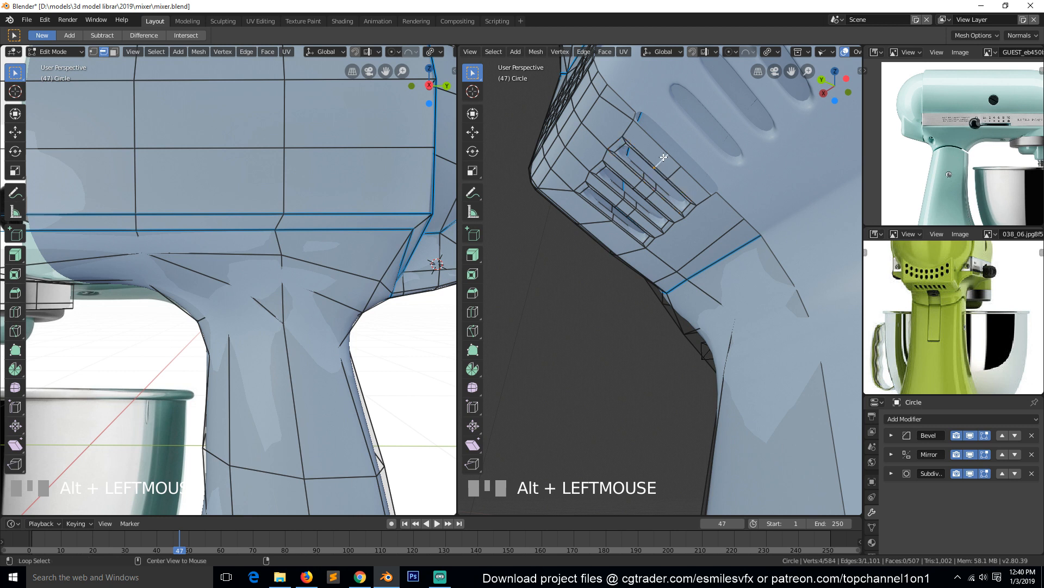
pyautogui.press('g')
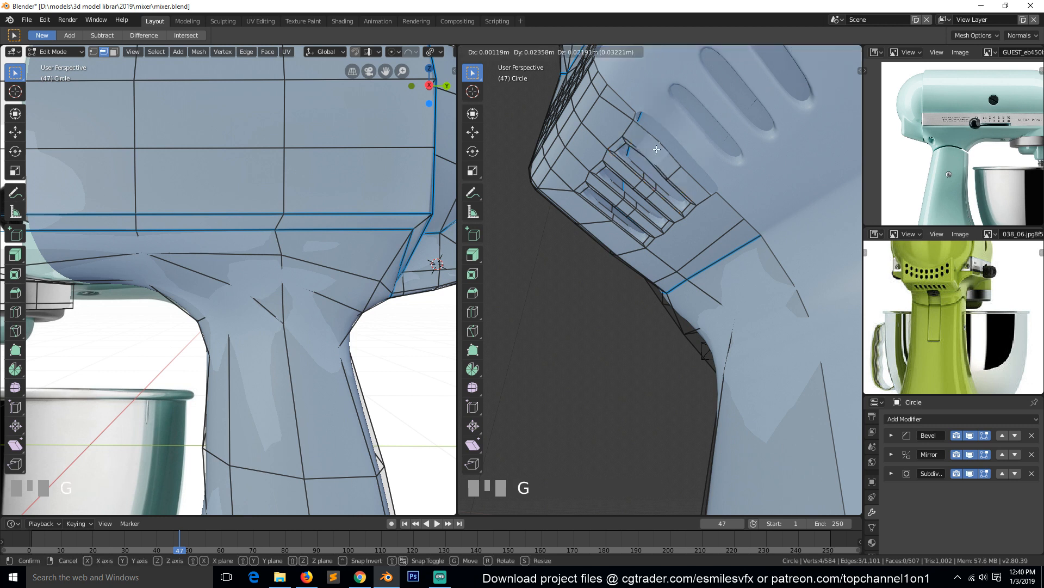
pyautogui.rightClick(906, 409)
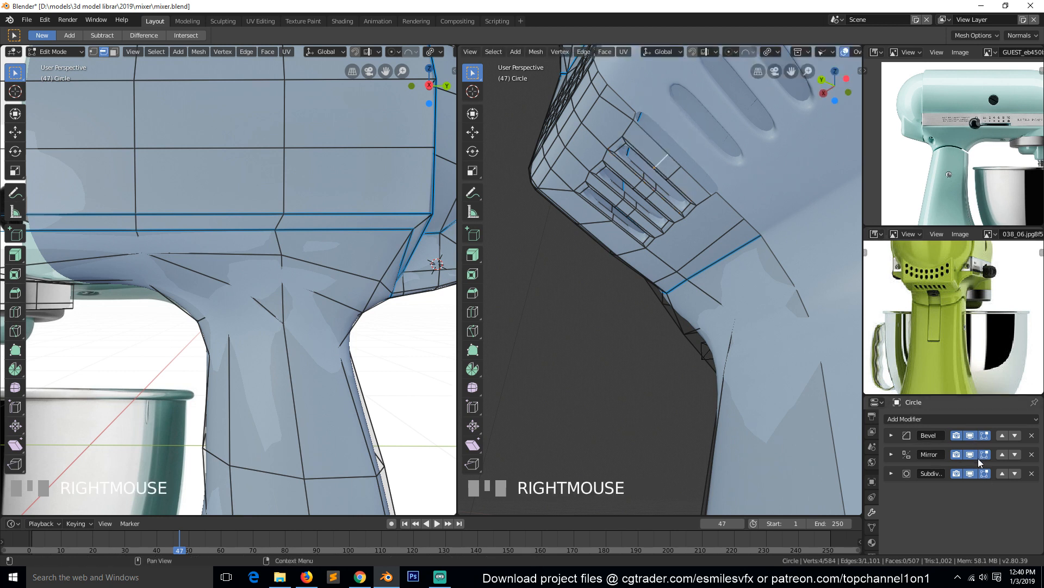
pyautogui.click(970, 436)
pyautogui.press('g')
pyautogui.press('g')
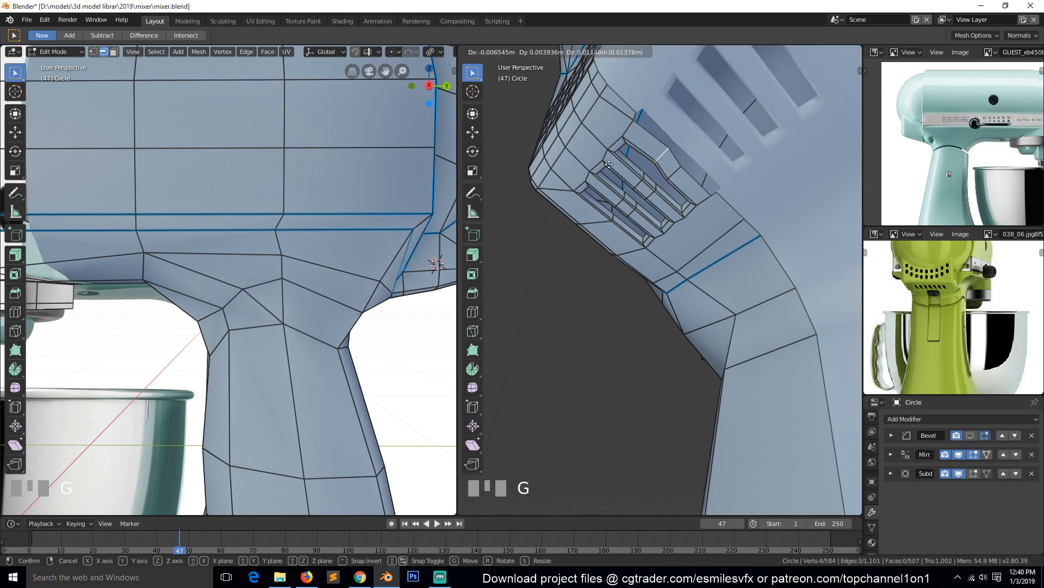
pyautogui.click(574, 146)
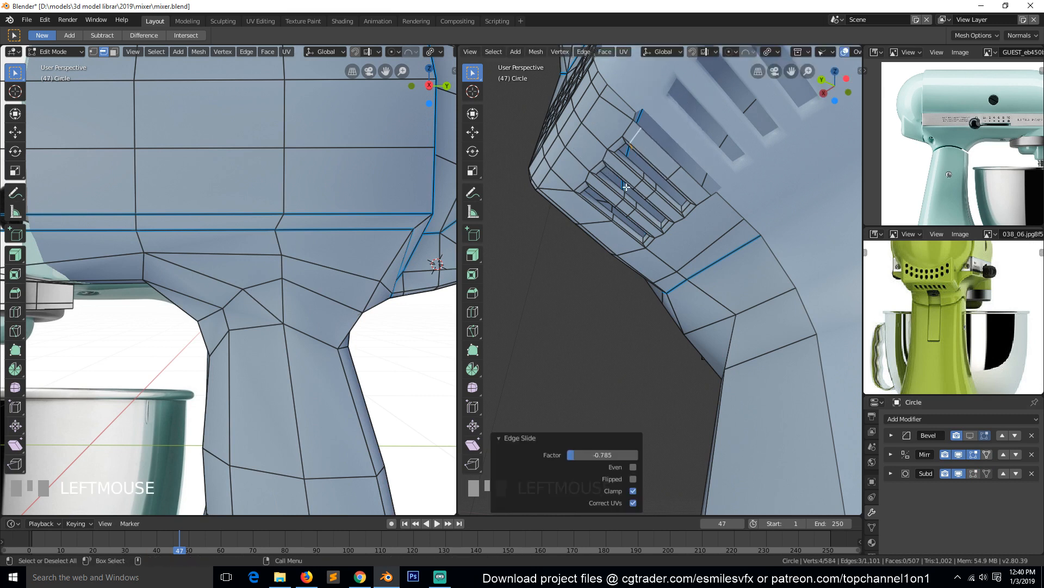
# Step: Edge-slide the rearward cross-edge loops on the other two strips between the underside slots toward the slots' rear ends
pyautogui.keyDown('alt'); pyautogui.click(643, 185); pyautogui.keyUp('alt')
pyautogui.press('g')
pyautogui.press('g')
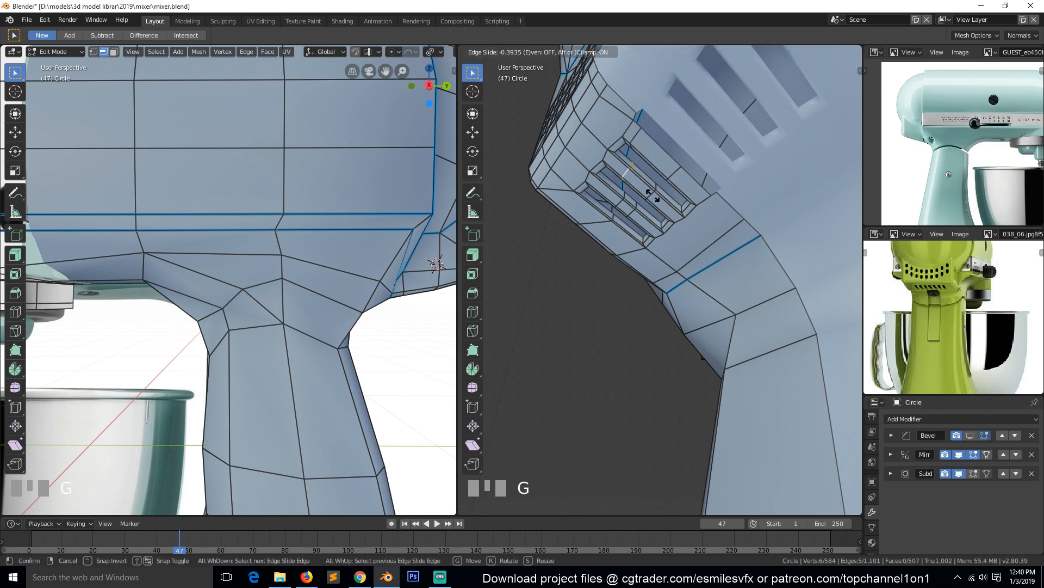
pyautogui.click(646, 189)
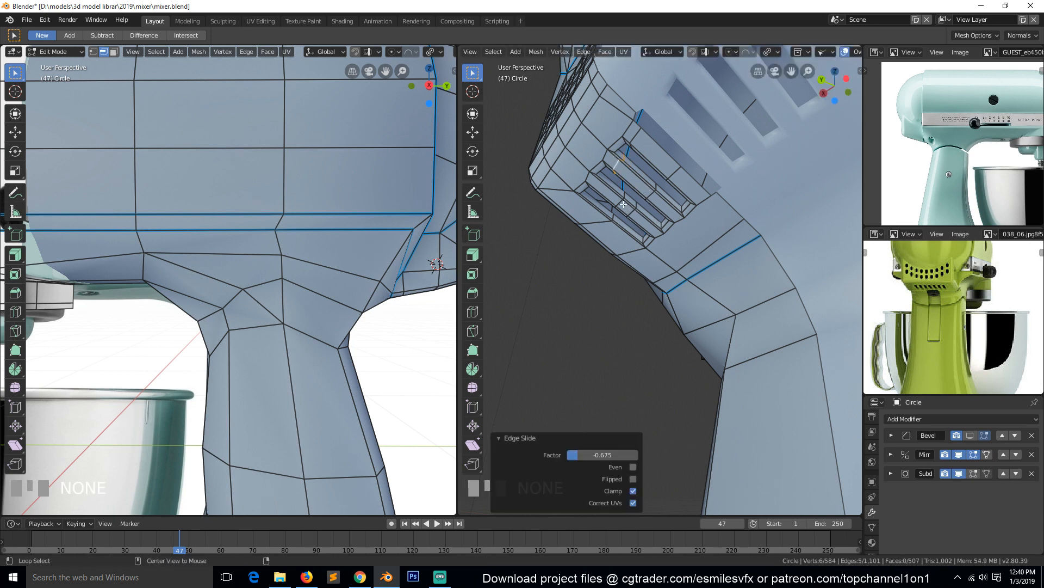
pyautogui.keyDown('alt'); pyautogui.click(624, 204); pyautogui.keyUp('alt')
pyautogui.press('g')
pyautogui.press('g')
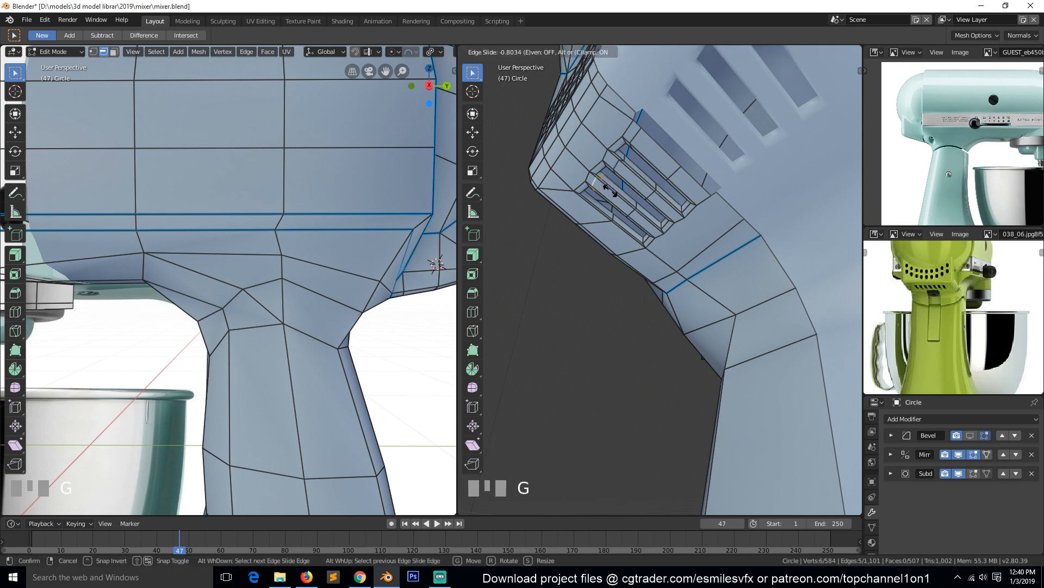
pyautogui.click(610, 192)
# Step: Edge-slide the forward cross-edge loops on all three strips between the underside slots toward the slot ends nearest the column
pyautogui.keyDown('alt'); pyautogui.click(643, 230); pyautogui.keyUp('alt')
pyautogui.press('g')
pyautogui.press('g')
pyautogui.click(658, 245)
pyautogui.keyDown('alt'); pyautogui.click(660, 207); pyautogui.keyUp('alt')
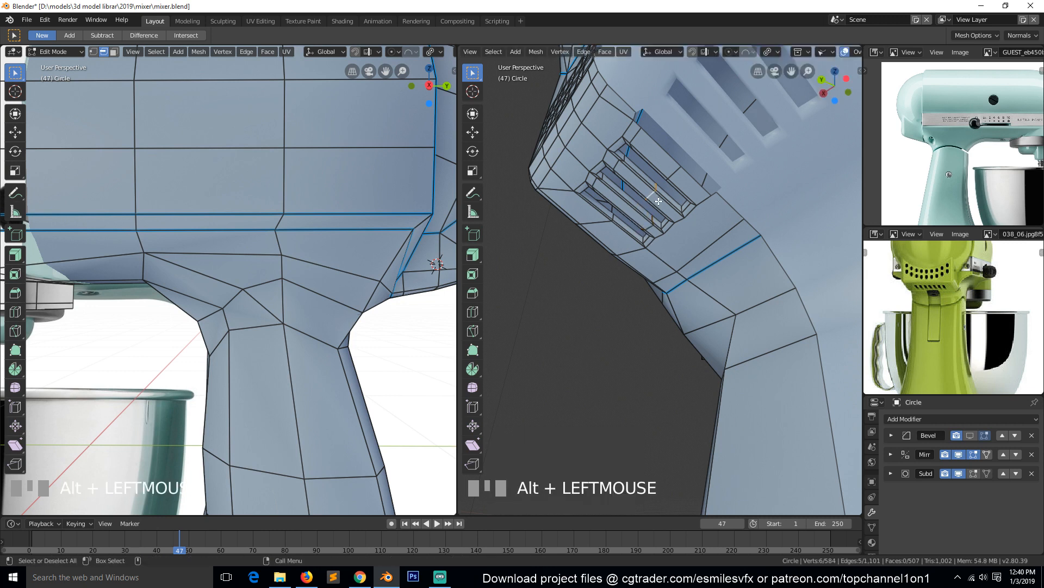
pyautogui.press('g')
pyautogui.press('g')
pyautogui.click(678, 223)
pyautogui.keyDown('alt'); pyautogui.click(686, 190); pyautogui.keyUp('alt')
pyautogui.press('g')
pyautogui.press('g')
pyautogui.click(705, 207)
# Step: Select the open border of the underside's centre slot and extrude it about 0.0227 m up along Z
pyautogui.keyDown('alt'); pyautogui.click(678, 163); pyautogui.keyUp('alt')
pyautogui.press('`')
pyautogui.press('e')
pyautogui.press('z')
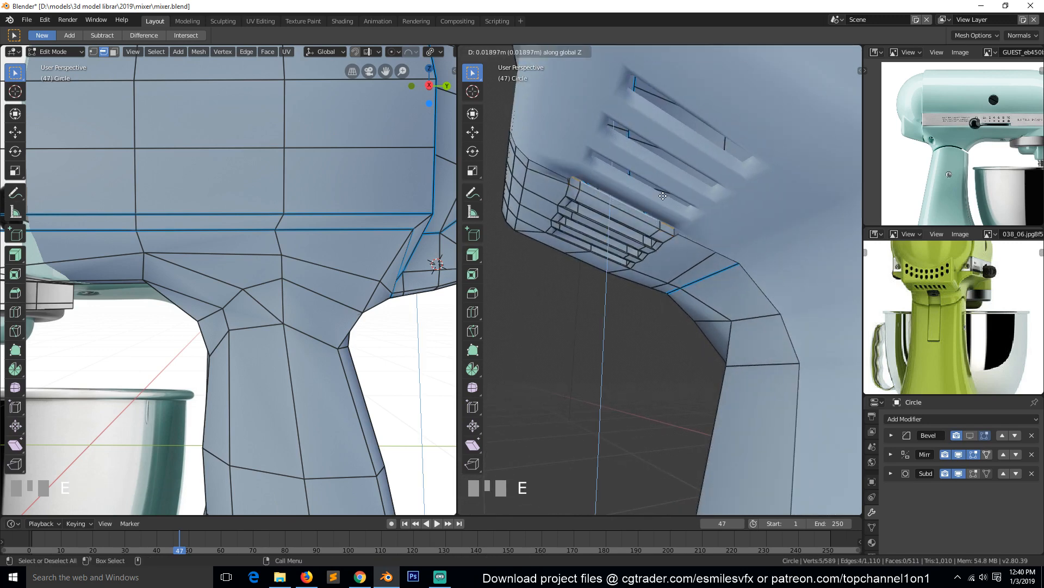
pyautogui.click(631, 206)
# Step: Select the open borders of the two centre vents on the head's rear and extrude them inward for depth
pyautogui.press('`')
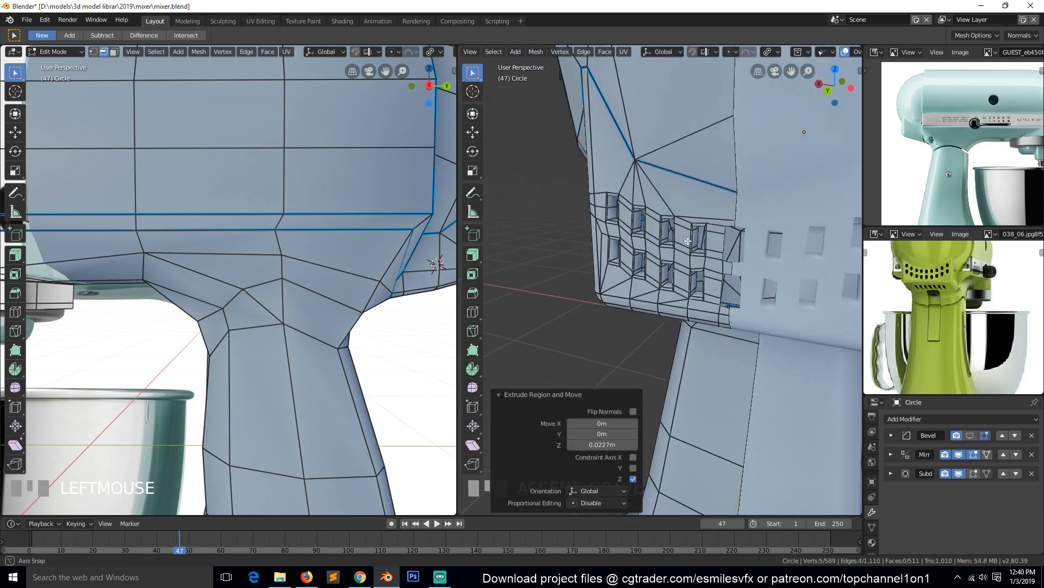
pyautogui.keyDown('alt'); pyautogui.click(723, 236); pyautogui.keyUp('alt')
pyautogui.keyDown('alt'); pyautogui.keyDown('shift'); pyautogui.click(724, 283); pyautogui.keyUp('shift'); pyautogui.keyUp('alt')
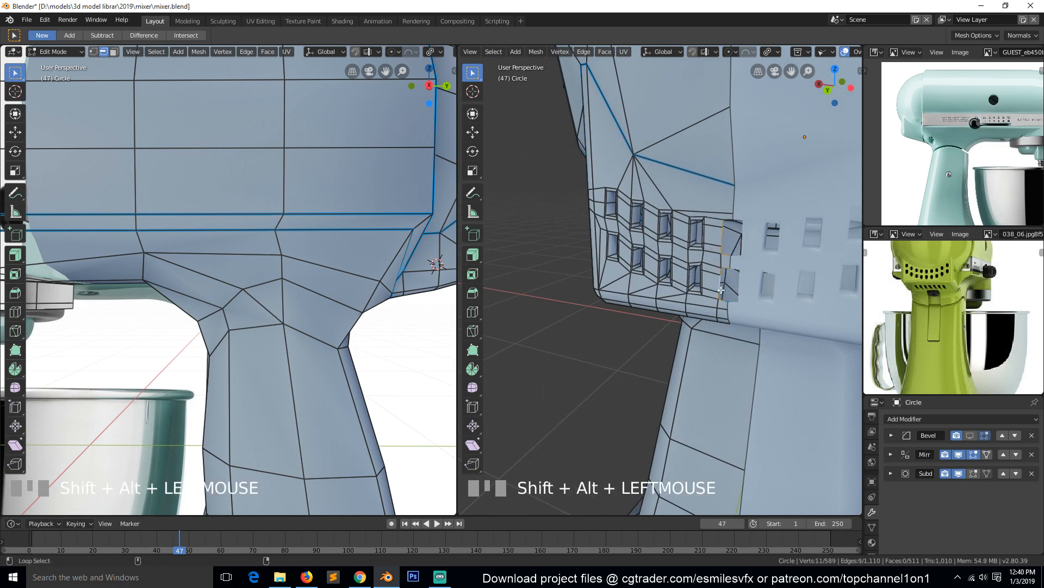
pyautogui.press('e')
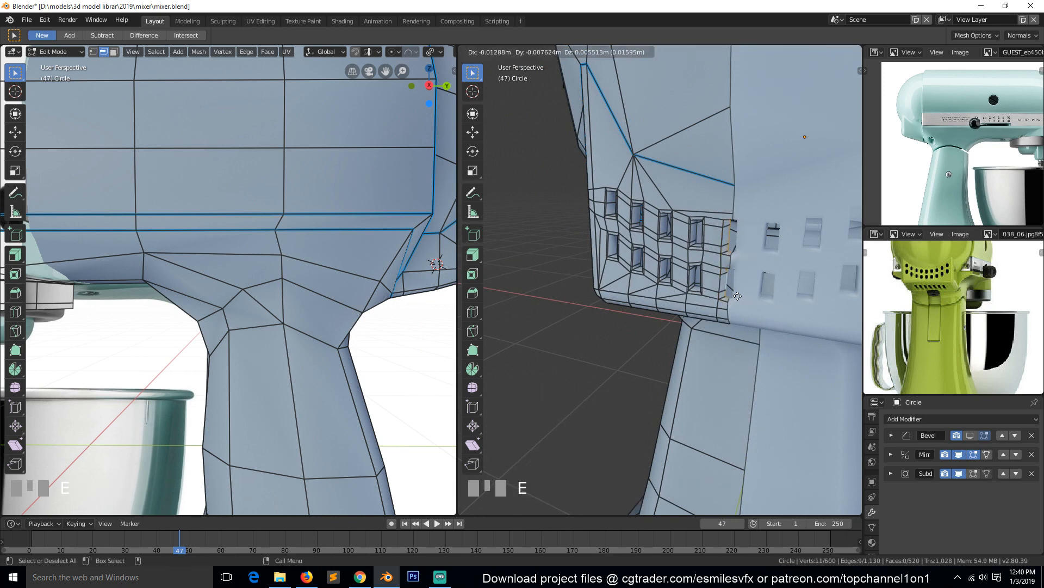
pyautogui.click(735, 297)
# Step: Check the subdivided rear vents in object mode from behind and the side, and save the file
pyautogui.press('Tab')
pyautogui.scroll(-6, 655, 311)
pyautogui.press('`')
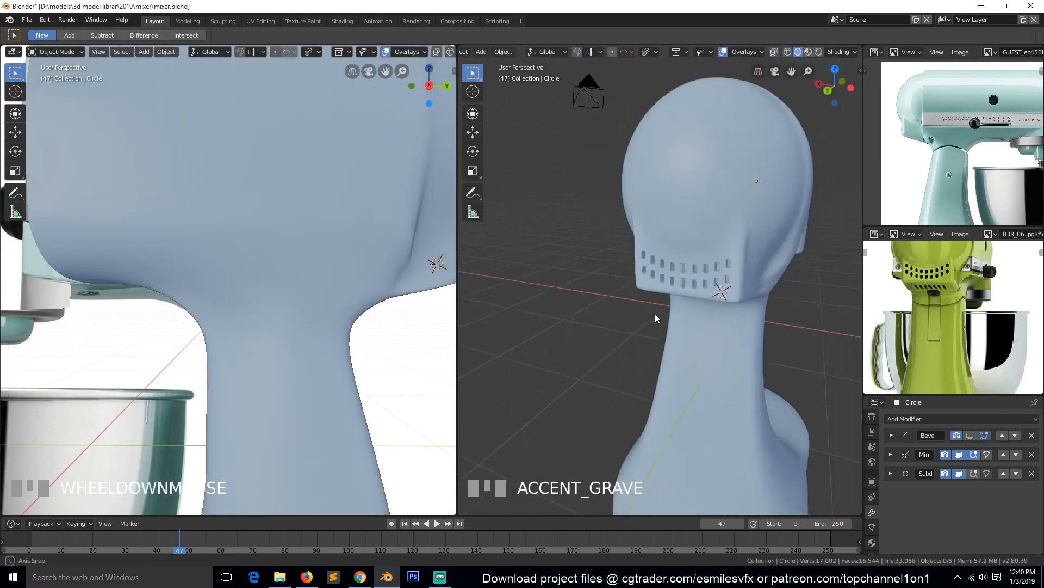
pyautogui.moveTo(655, 313); pyautogui.dragTo(728, 276, button='middle')
pyautogui.hotkey('ctrl', 's')
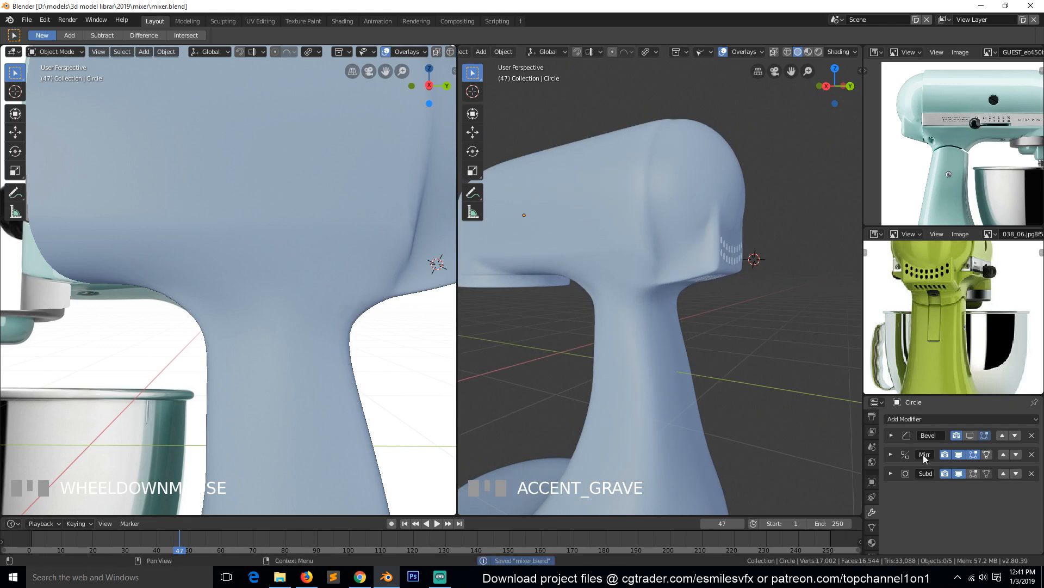
# Step: Show the Bevel modifier in the viewport again and review the whole mixer from a distance
pyautogui.click(972, 436)
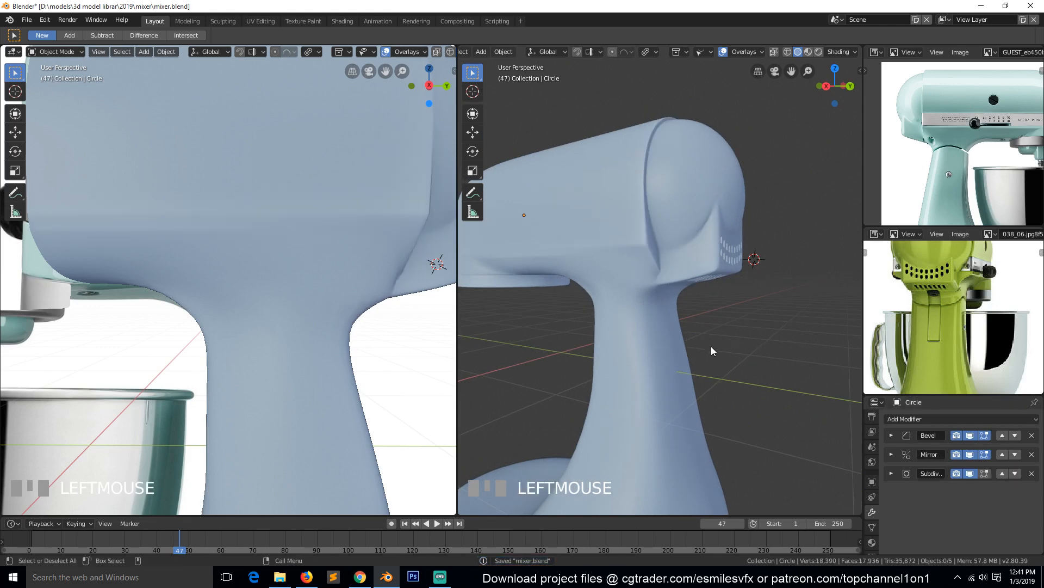
pyautogui.scroll(-3, 711, 346)
pyautogui.press('`')
pyautogui.moveTo(704, 350); pyautogui.dragTo(688, 367, button='middle')
pyautogui.scroll(-2, 685, 364)
pyautogui.press('`')
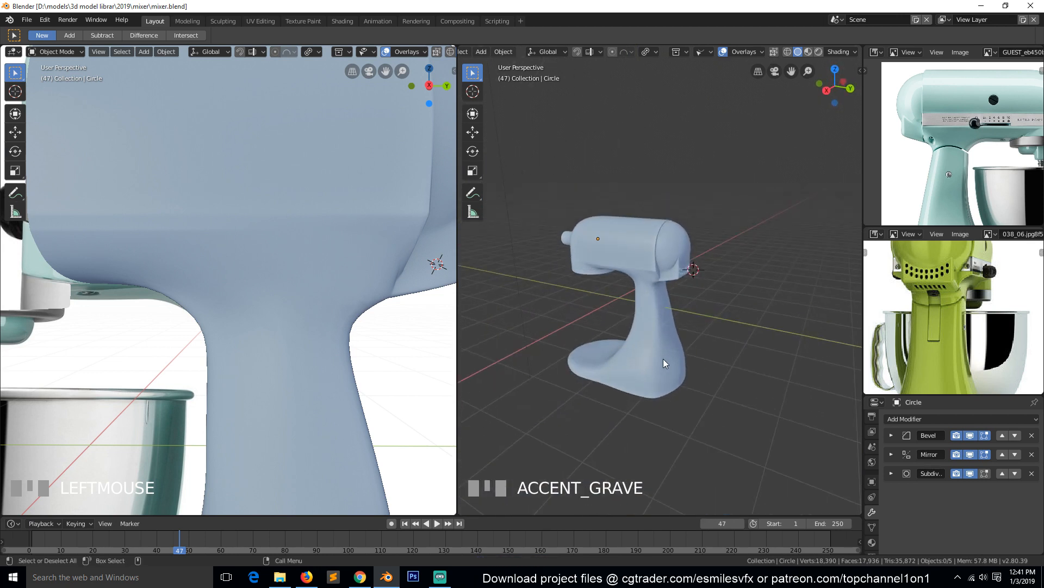